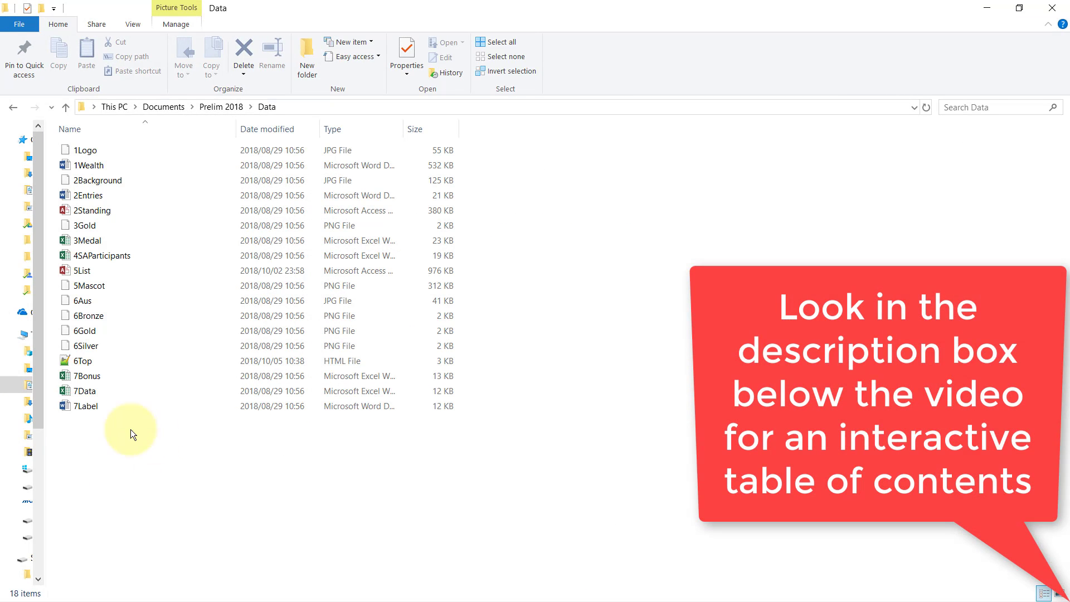
# Open the 7Label document from the Data folder in Word
pyautogui.doubleClick(89, 410)
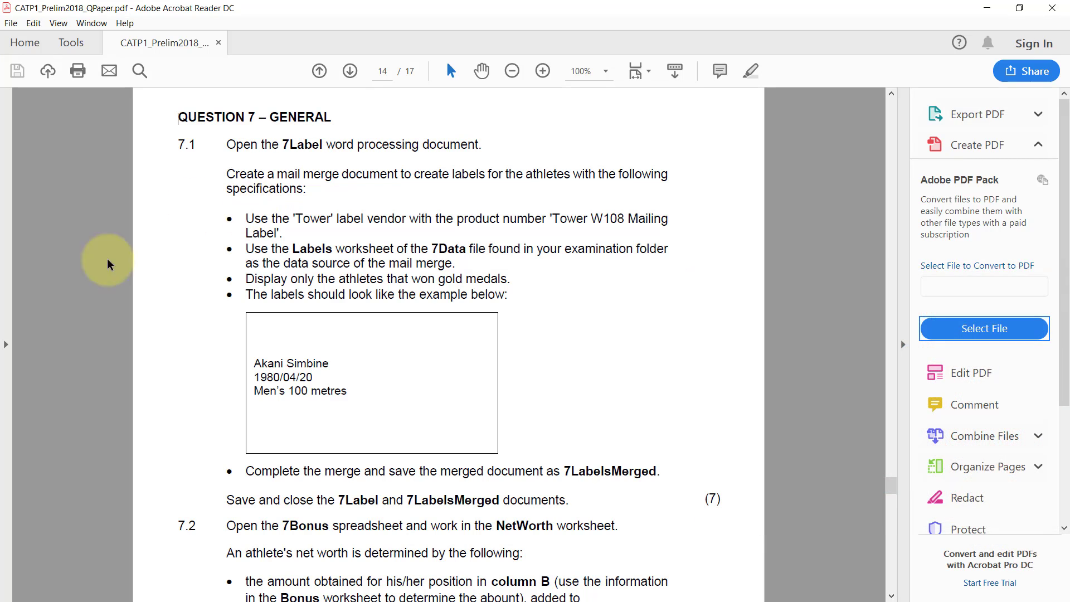
# Bring 7Label back to the front, hide formatting marks and show the Mailings commands
pyautogui.hotkey('alt', 'Tab')
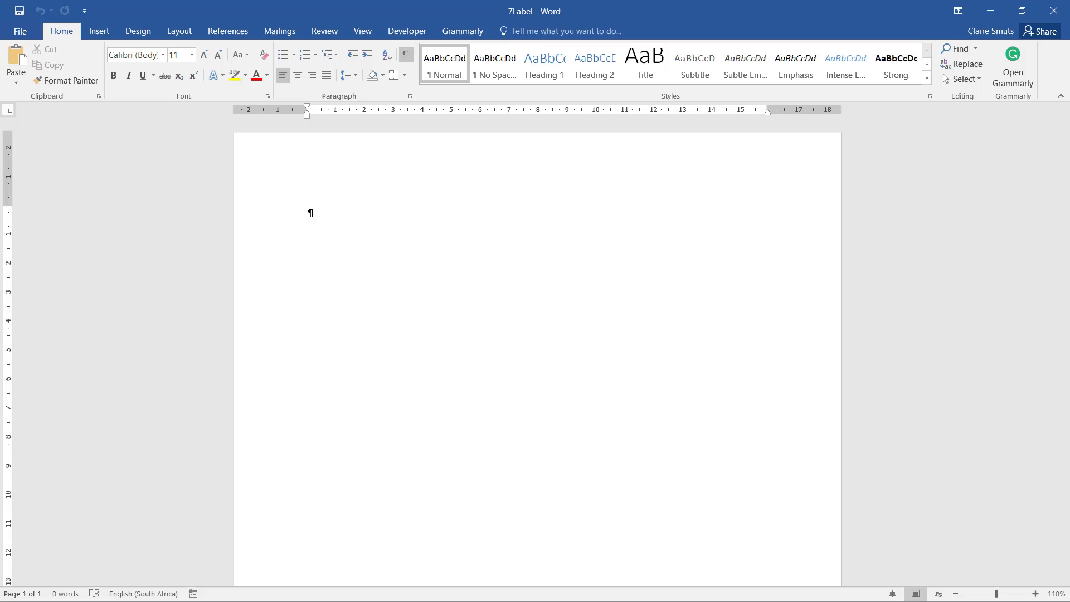
pyautogui.click(267, 28)
pyautogui.click(406, 54)
pyautogui.click(274, 29)
pyautogui.click(92, 68)
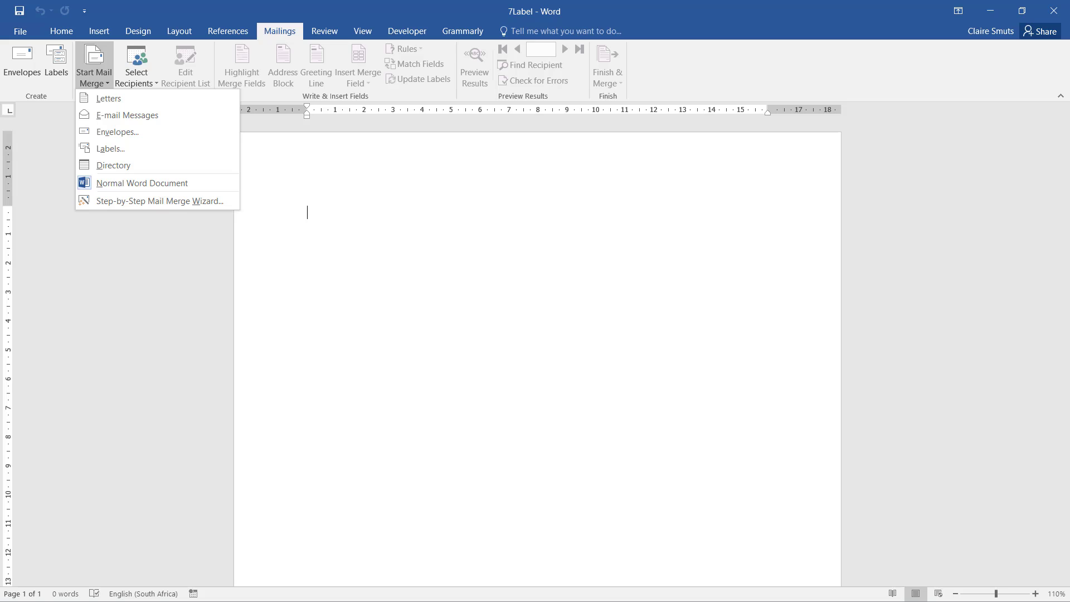
pyautogui.press('Escape')
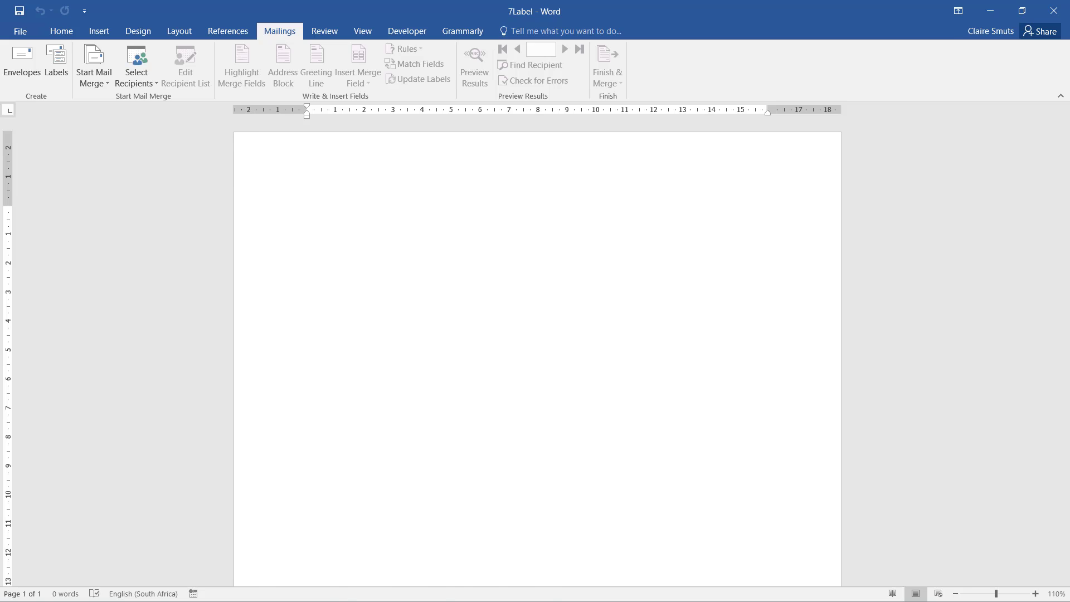
pyautogui.hotkey('alt', 'Tab')
pyautogui.scroll(-3, 89, 353)
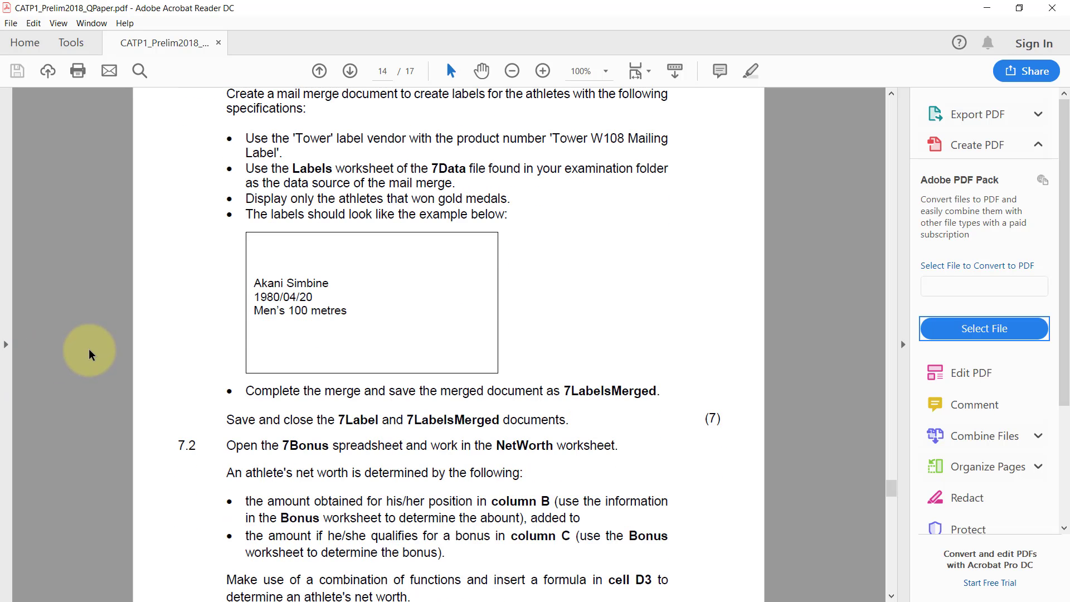
pyautogui.scroll(-1, 92, 353)
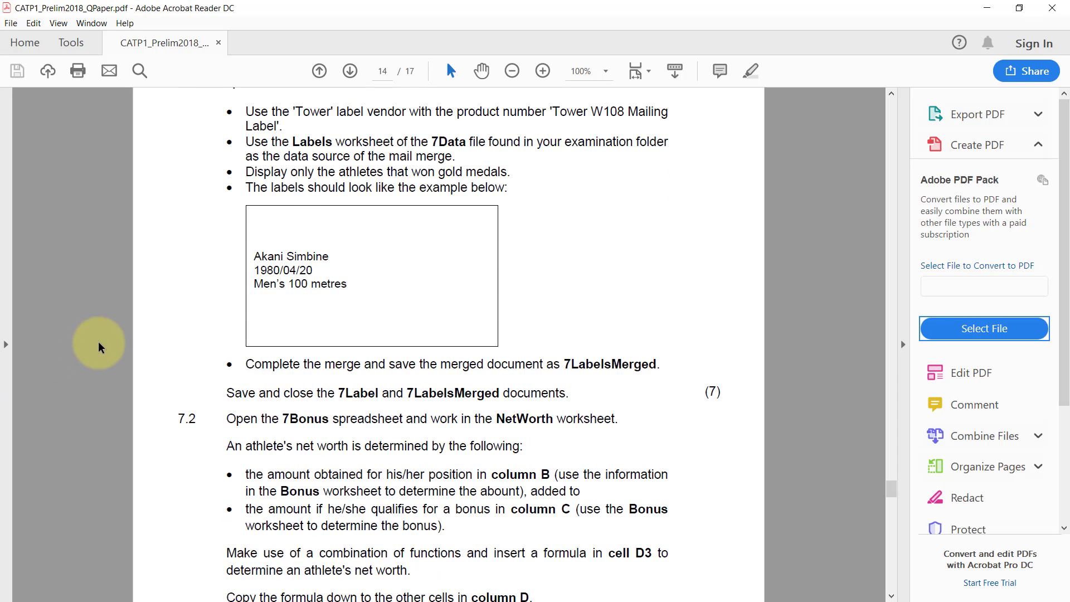
pyautogui.scroll(2, 101, 346)
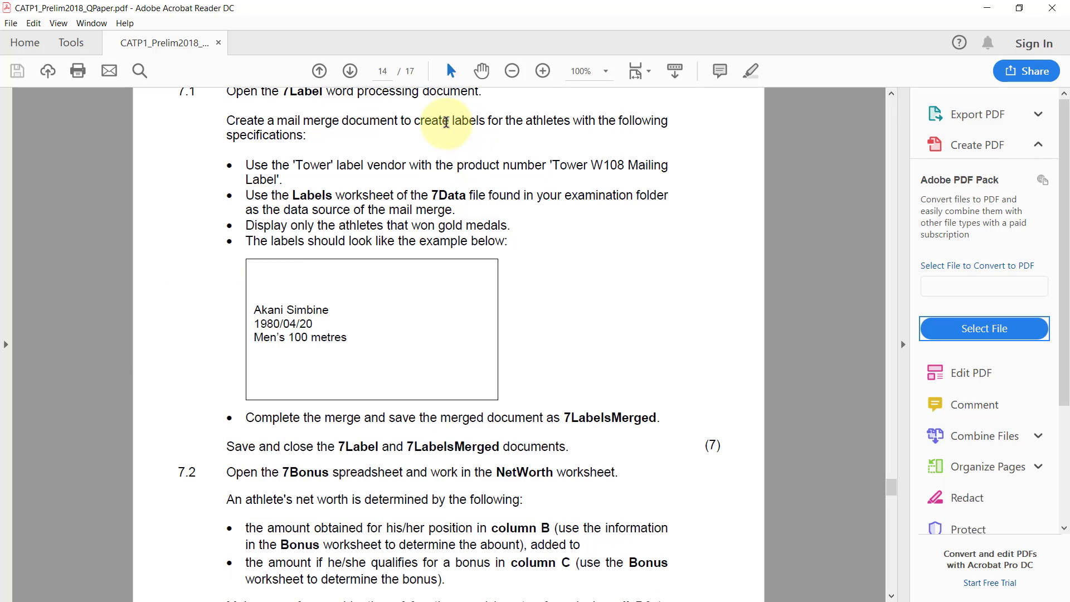
pyautogui.moveTo(450, 121); pyautogui.dragTo(570, 122)
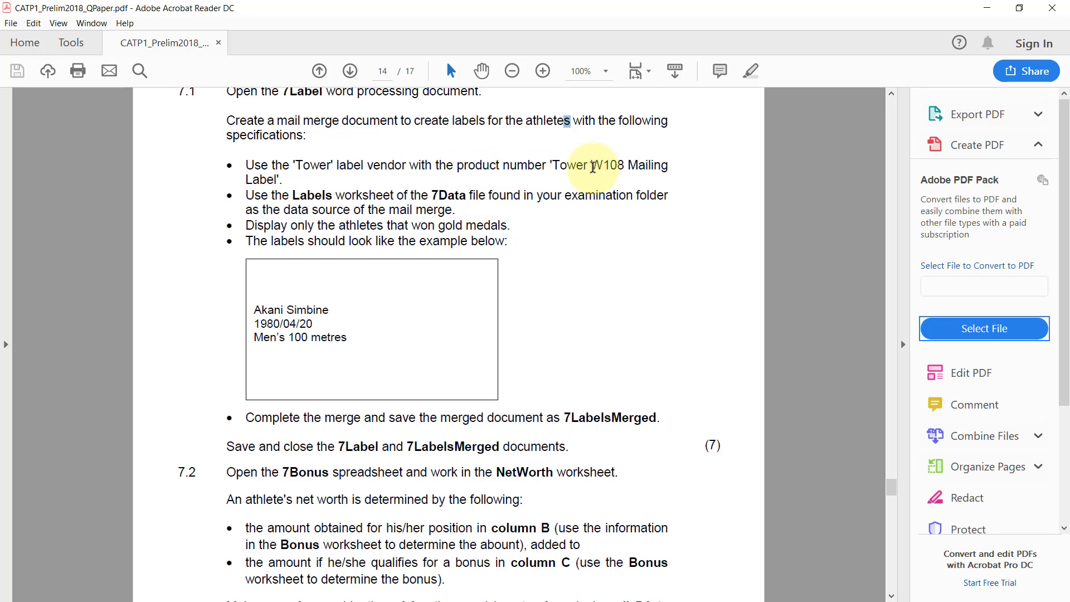
pyautogui.moveTo(591, 165); pyautogui.dragTo(657, 167)
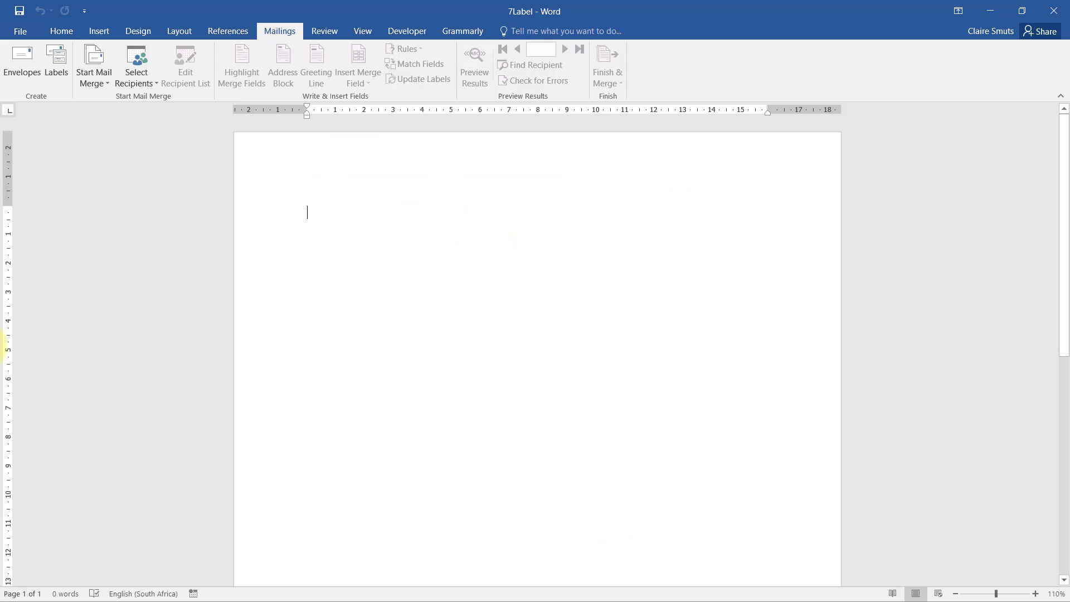
# Start a labels mail merge with vendor Tower and product Tower W108 Mailing Label
pyautogui.click(100, 72)
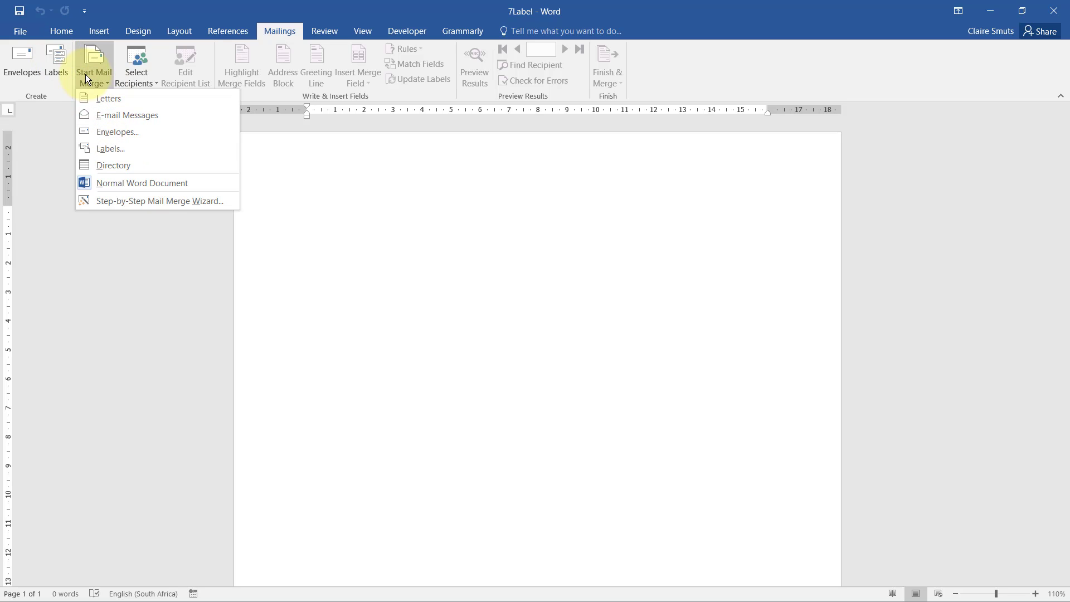
pyautogui.click(107, 146)
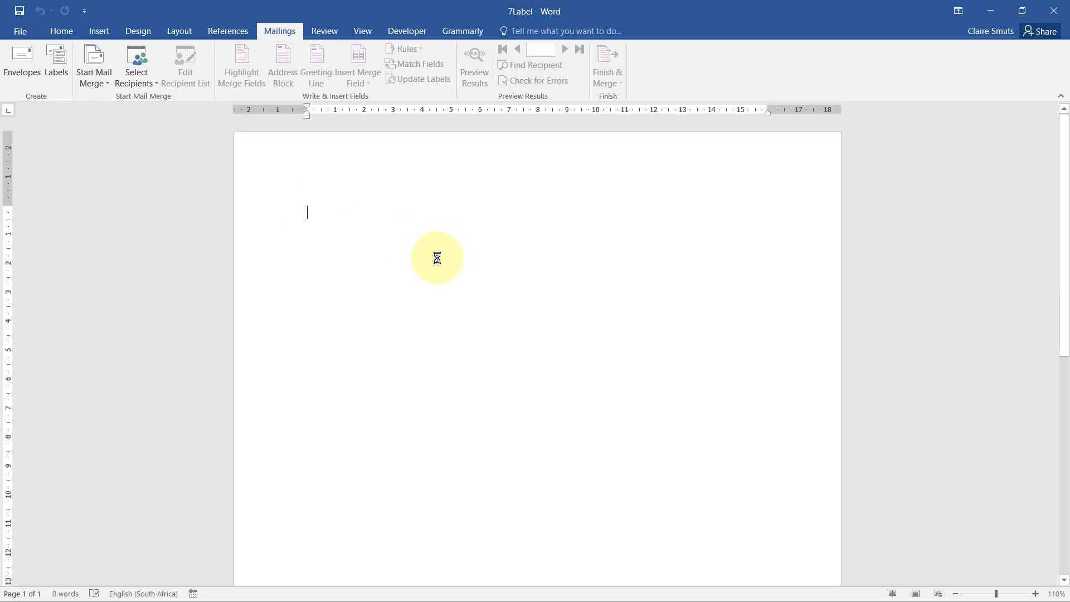
pyautogui.click(487, 272)
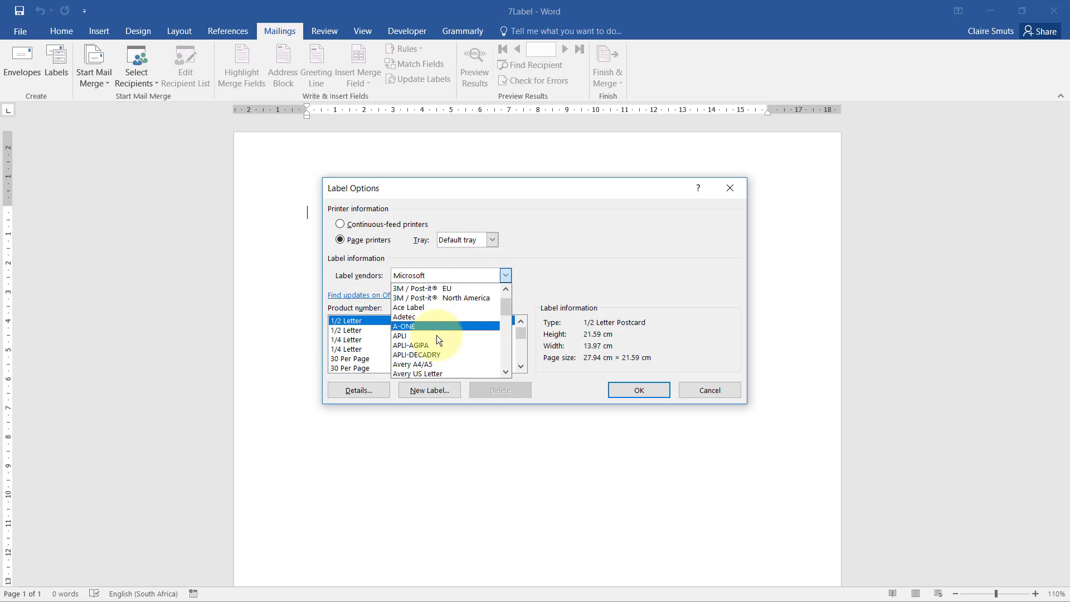
pyautogui.scroll(-15, 428, 347)
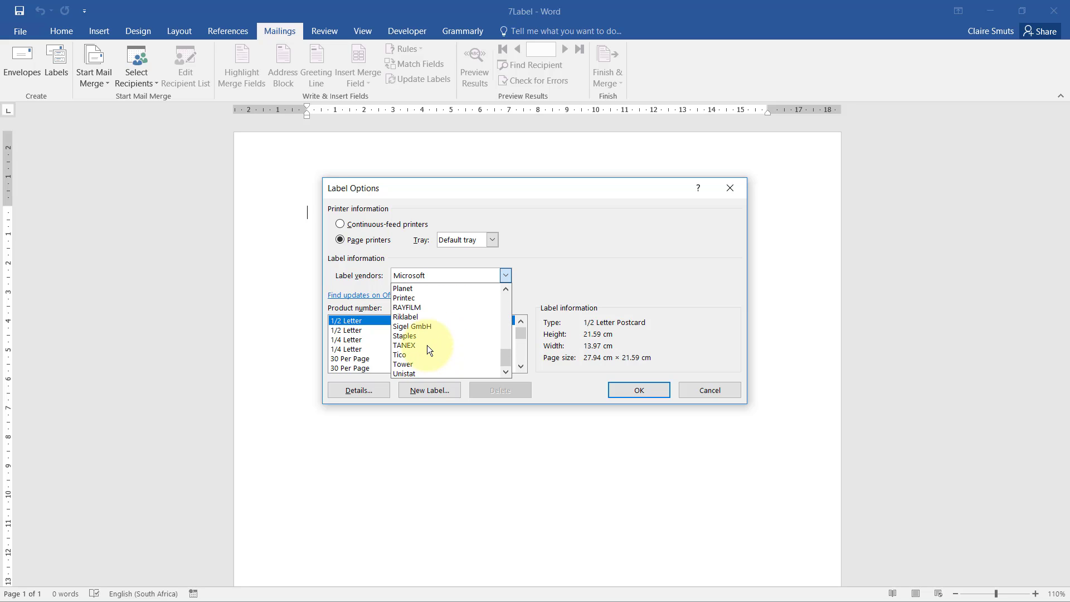
pyautogui.click(419, 364)
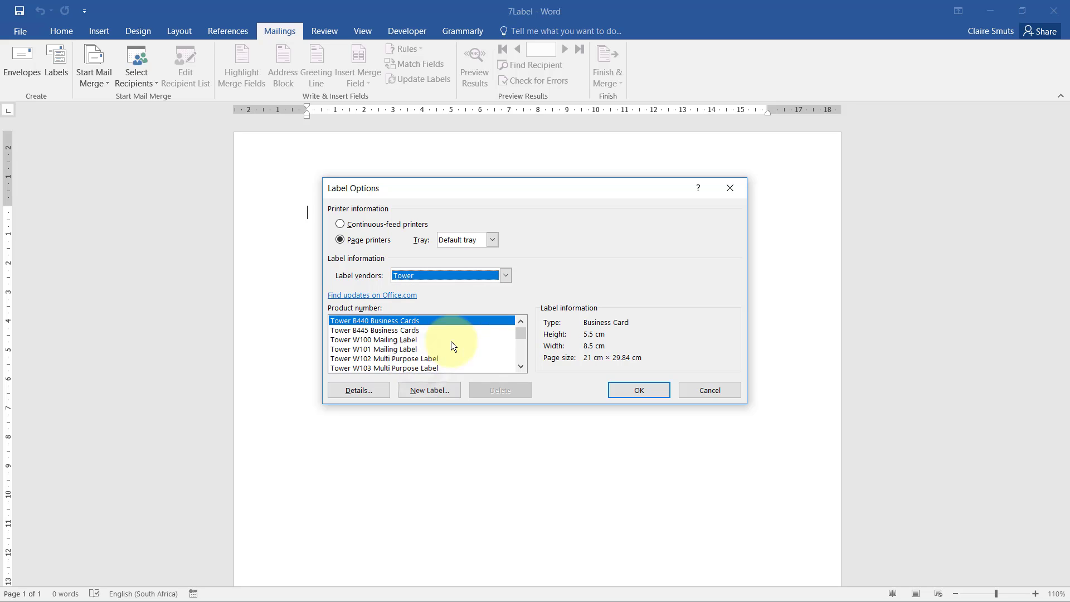
pyautogui.click(520, 366)
pyautogui.click(520, 366)
pyautogui.click(520, 366)
pyautogui.click(520, 366)
pyautogui.click(520, 366)
pyautogui.click(421, 367)
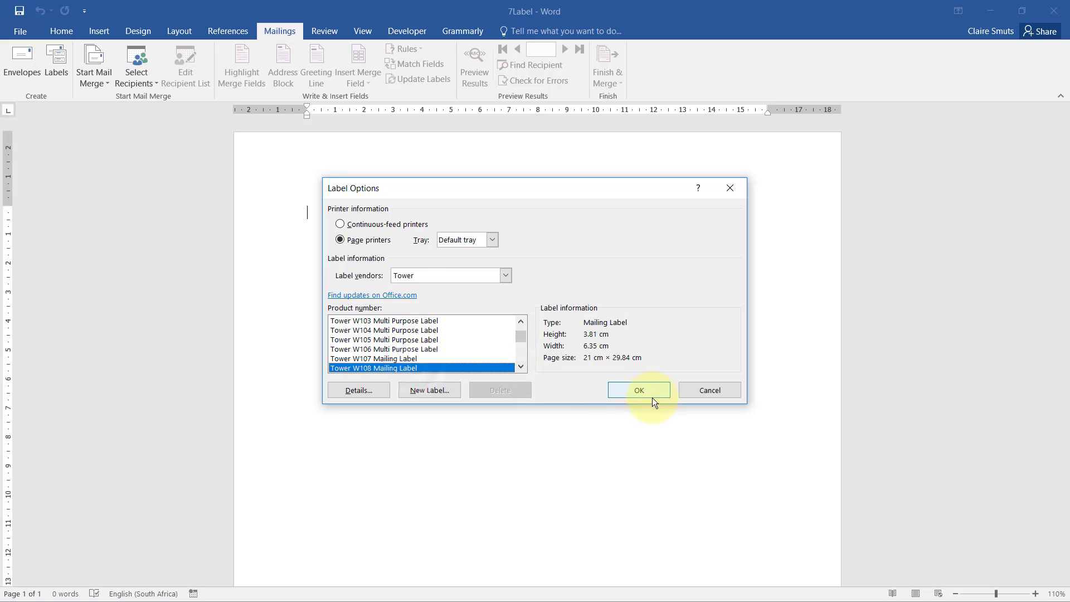
pyautogui.click(628, 397)
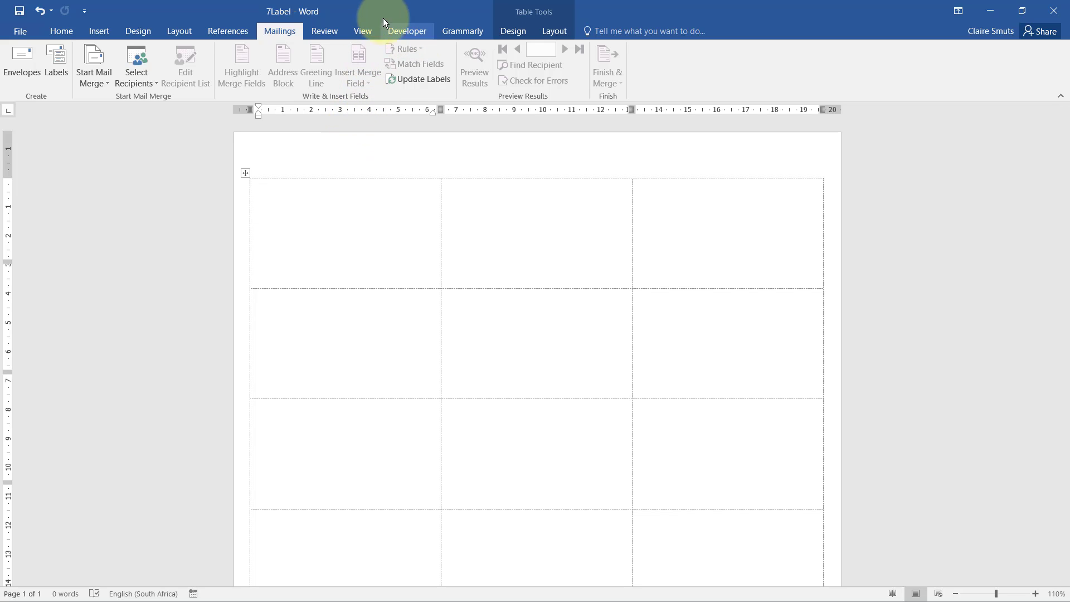
pyautogui.click(530, 31)
pyautogui.click(554, 30)
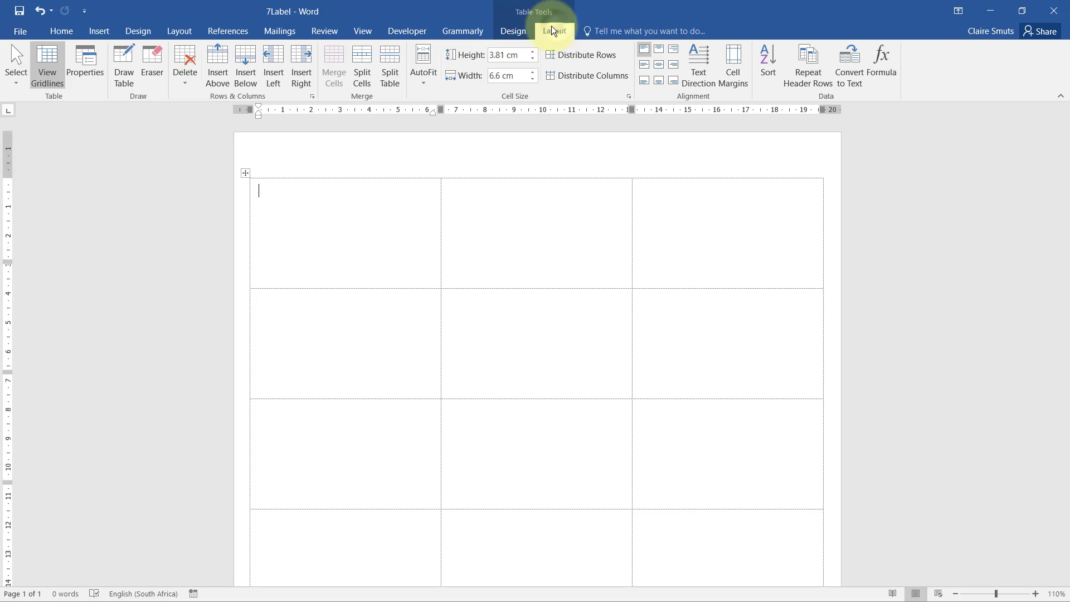
pyautogui.click(41, 66)
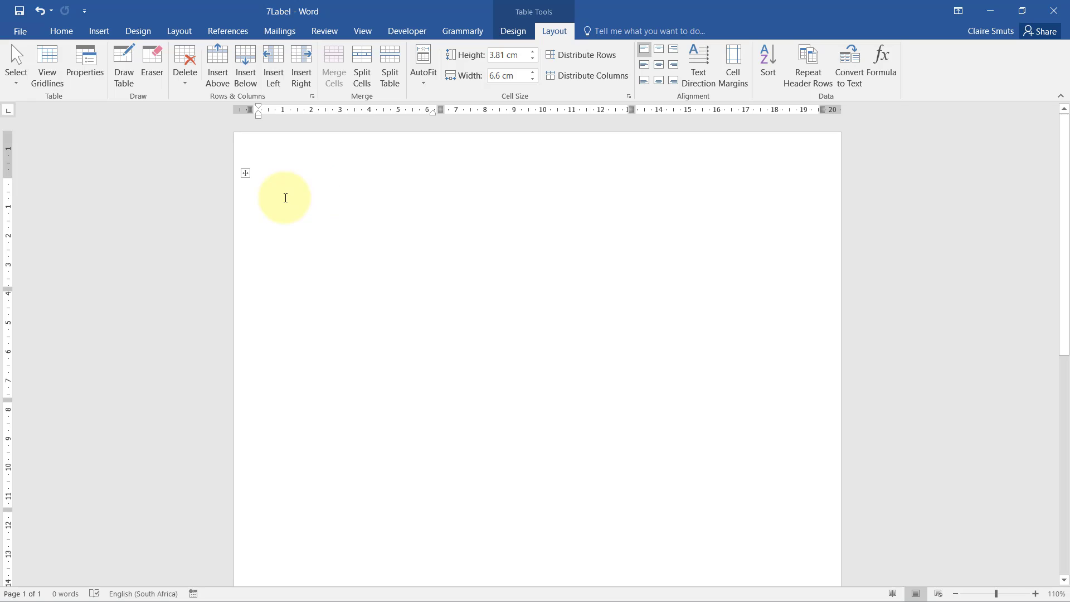
pyautogui.click(48, 78)
pyautogui.click(309, 171)
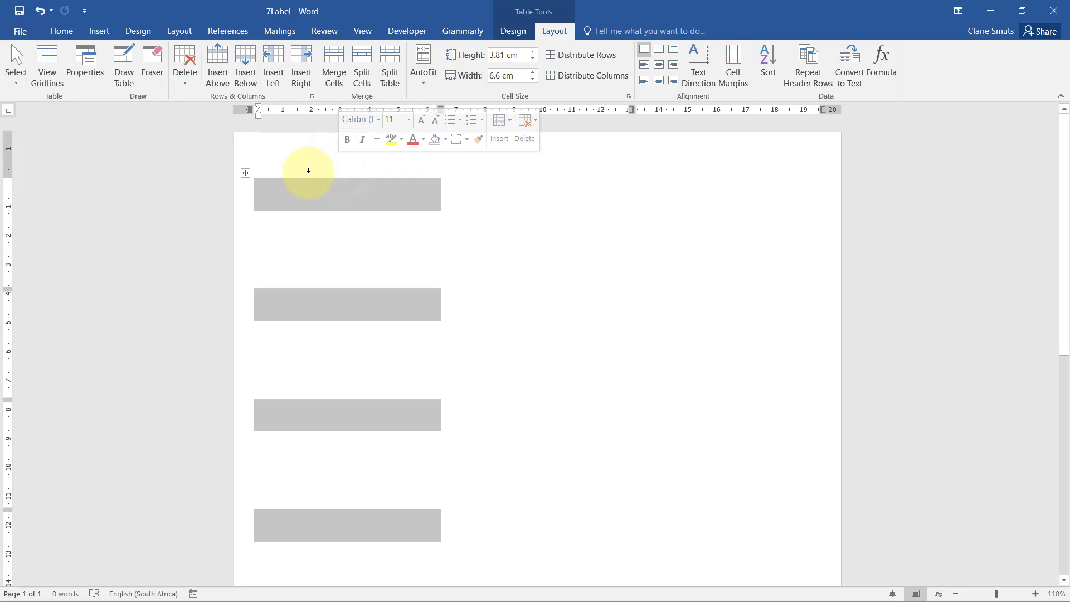
pyautogui.click(310, 197)
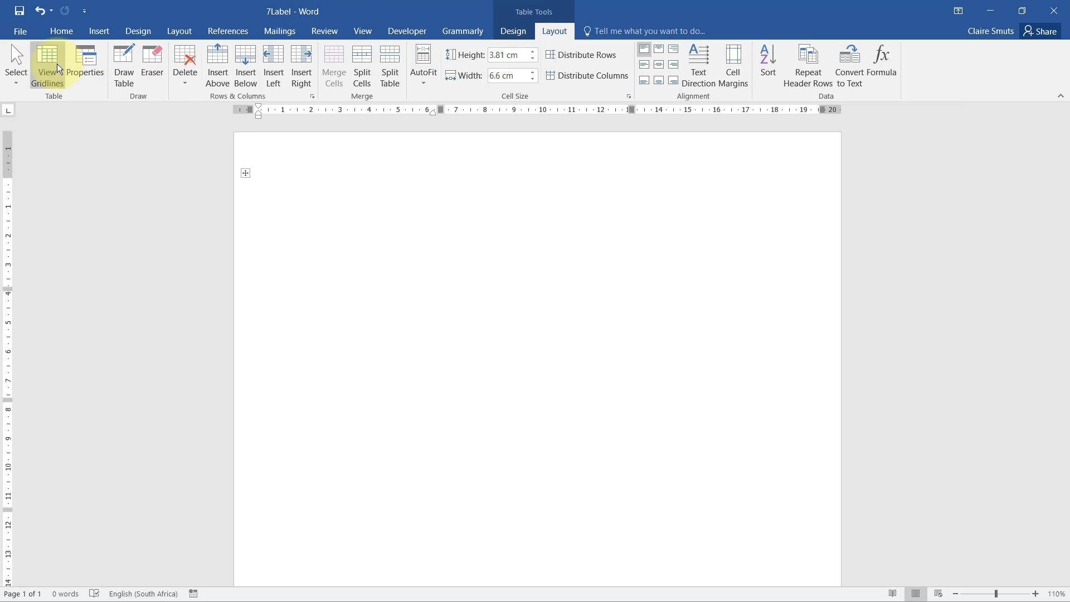
pyautogui.click(49, 64)
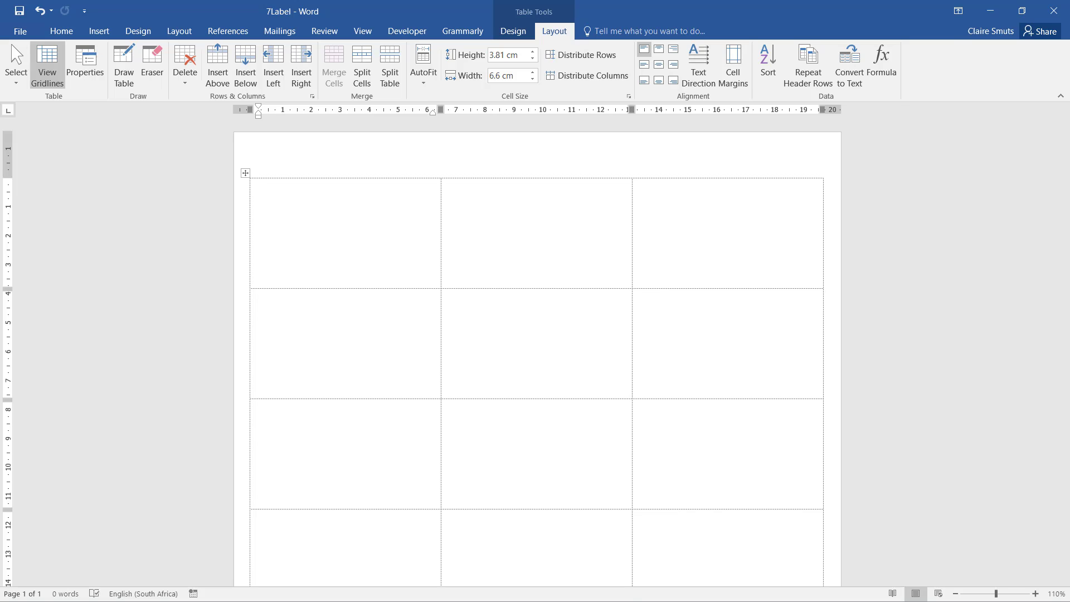
pyautogui.hotkey('alt', 'Tab')
pyautogui.click(295, 184)
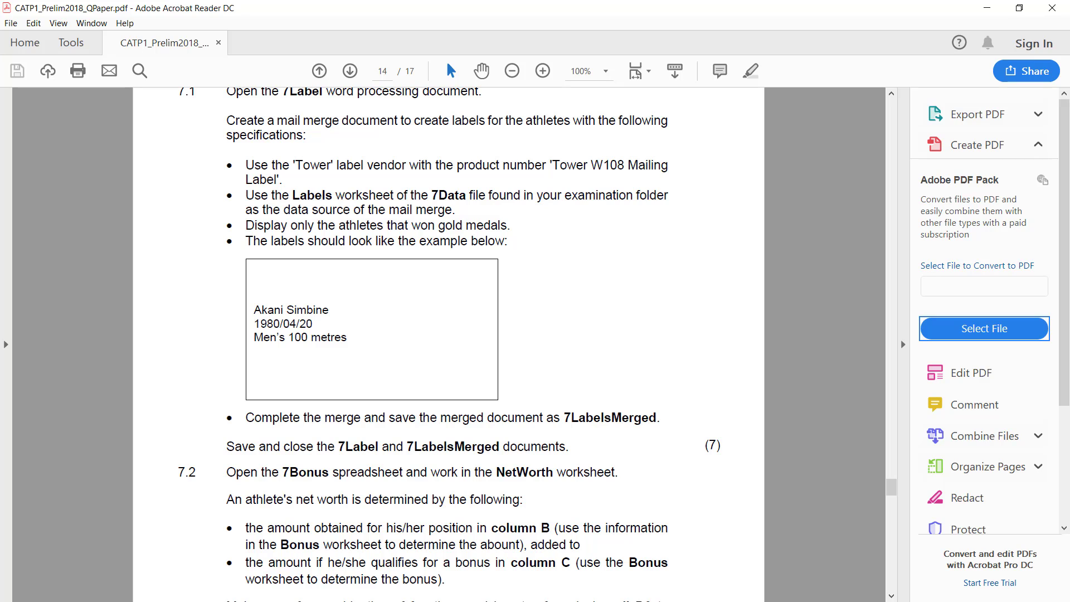
# Choose an existing data file from the Data folder as the recipient list
pyautogui.hotkey('alt', 'Tab')
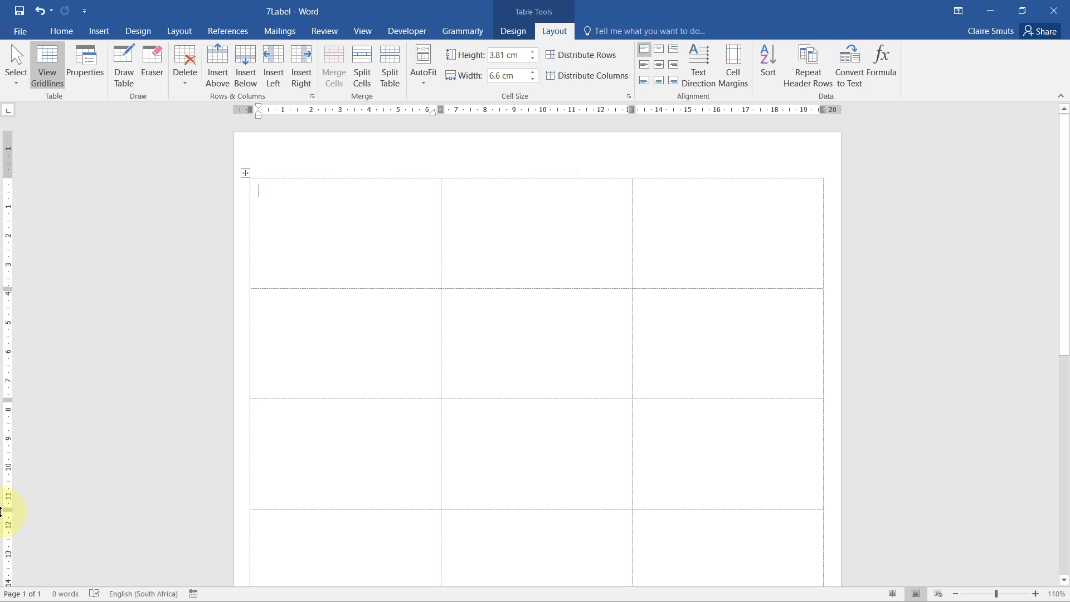
pyautogui.click(285, 31)
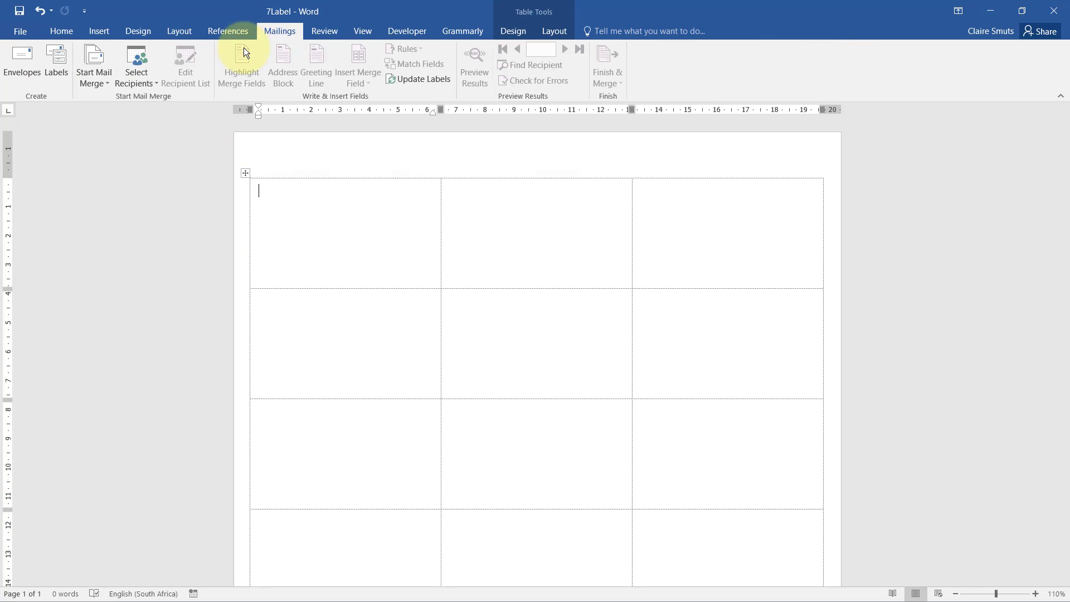
pyautogui.click(134, 73)
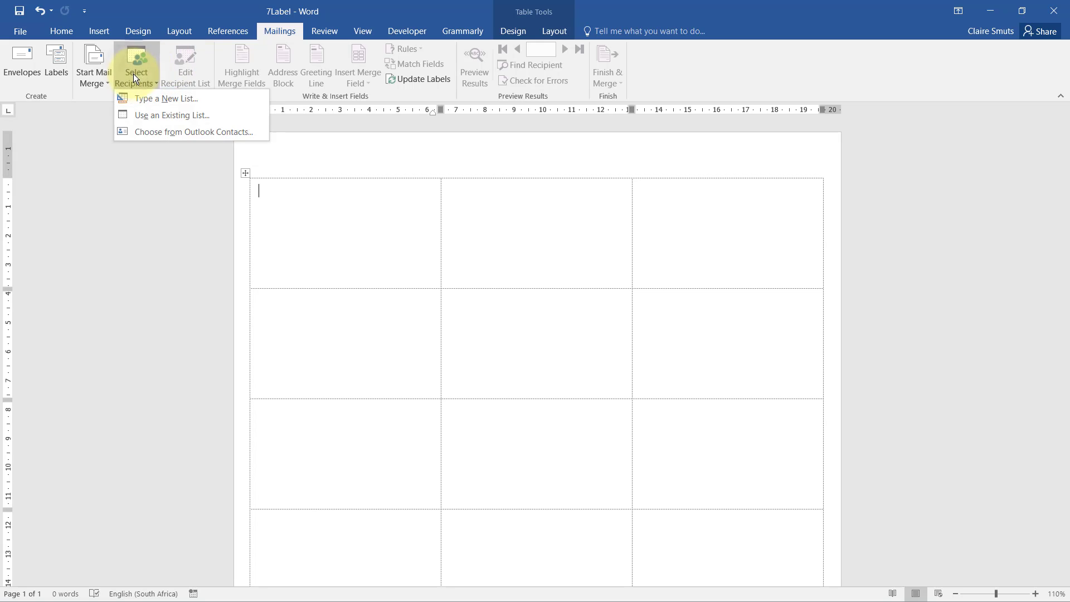
pyautogui.click(143, 117)
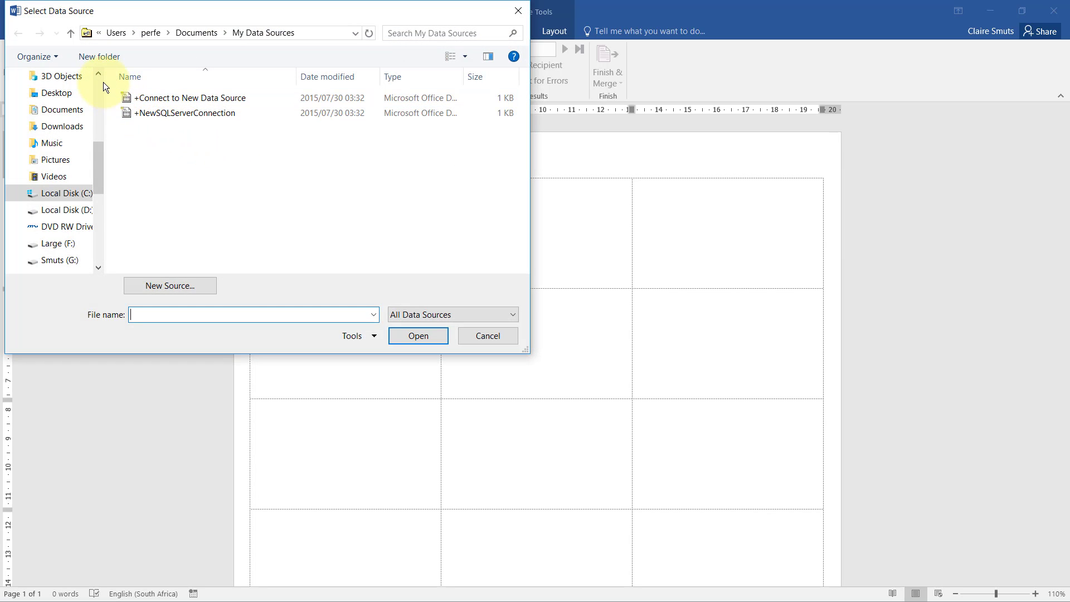
pyautogui.click(98, 82)
pyautogui.click(57, 143)
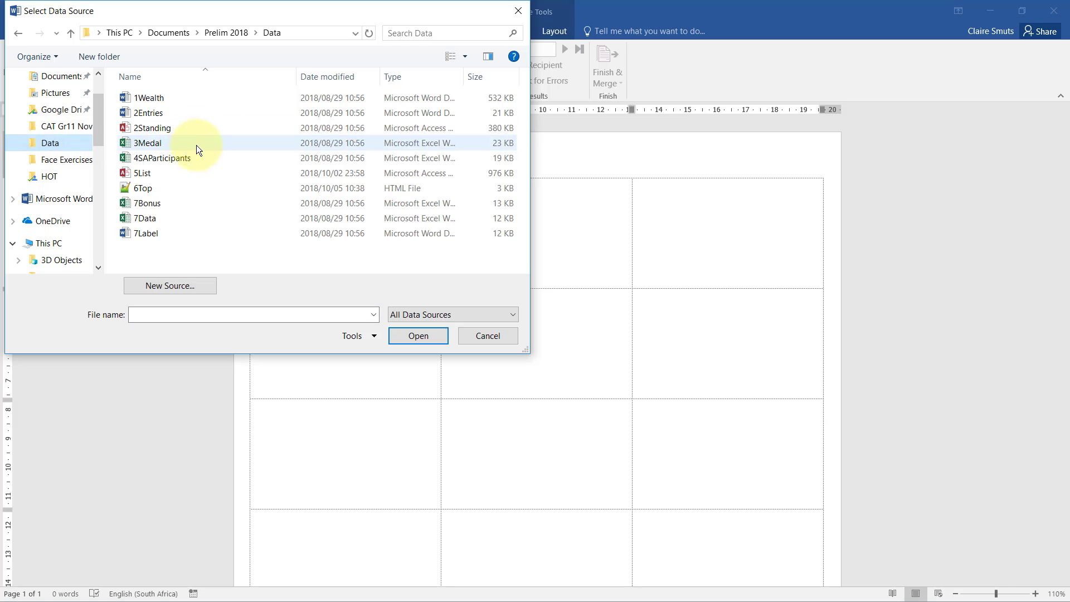
pyautogui.doubleClick(153, 218)
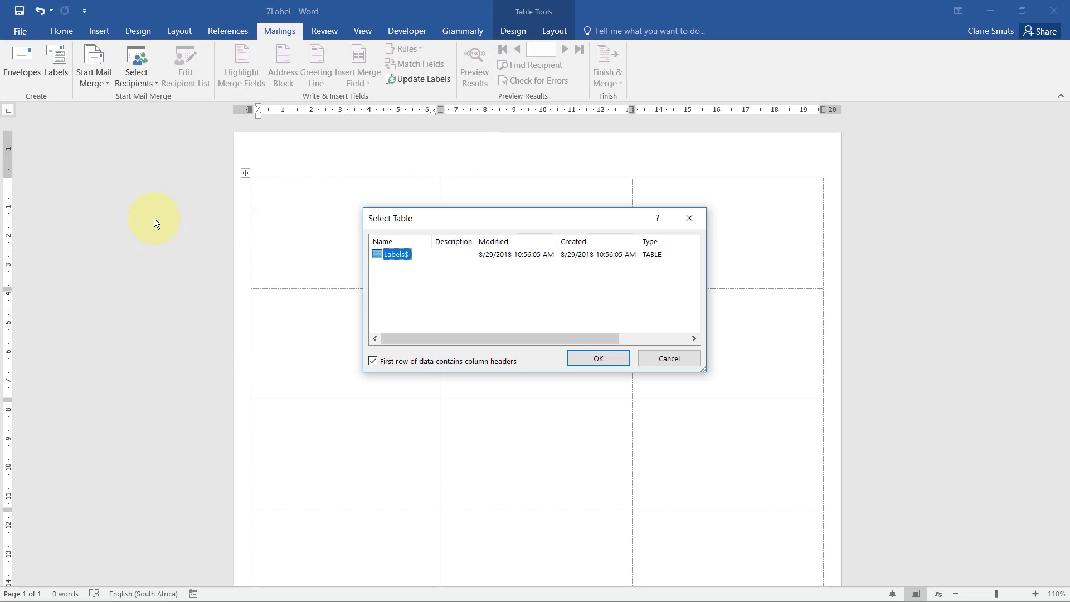
# Confirm the Labels$ table as the data source and place the cursor in the first label
pyautogui.click(608, 359)
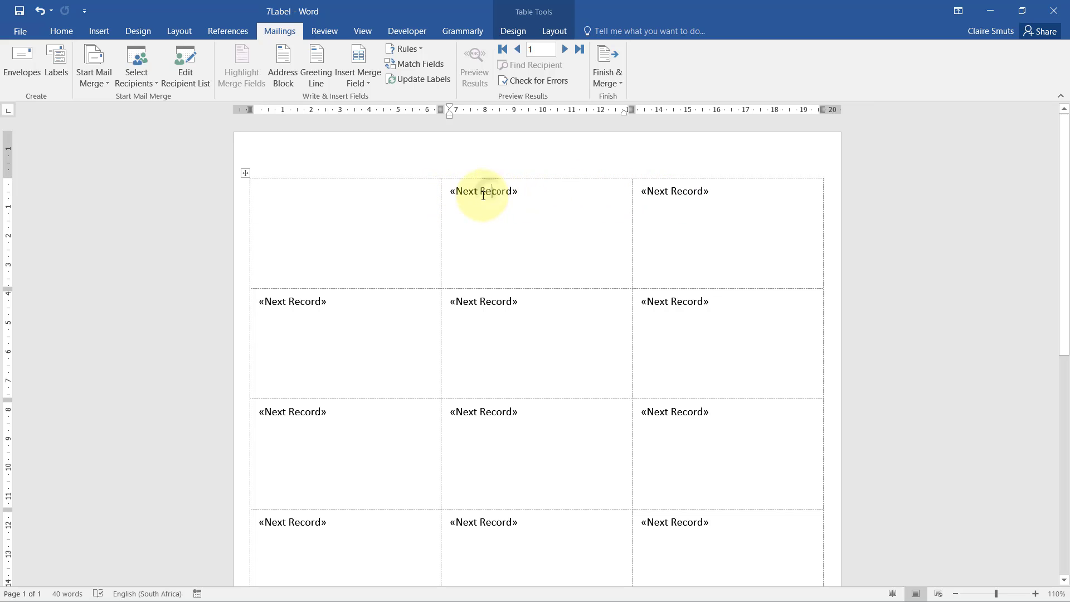
pyautogui.click(289, 302)
pyautogui.click(476, 313)
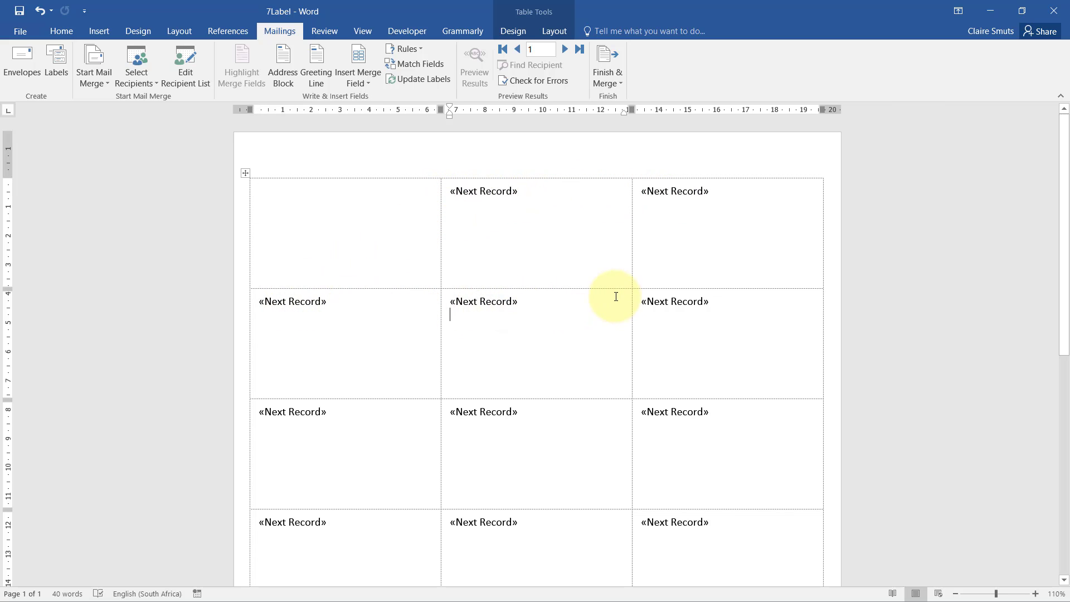
pyautogui.click(270, 185)
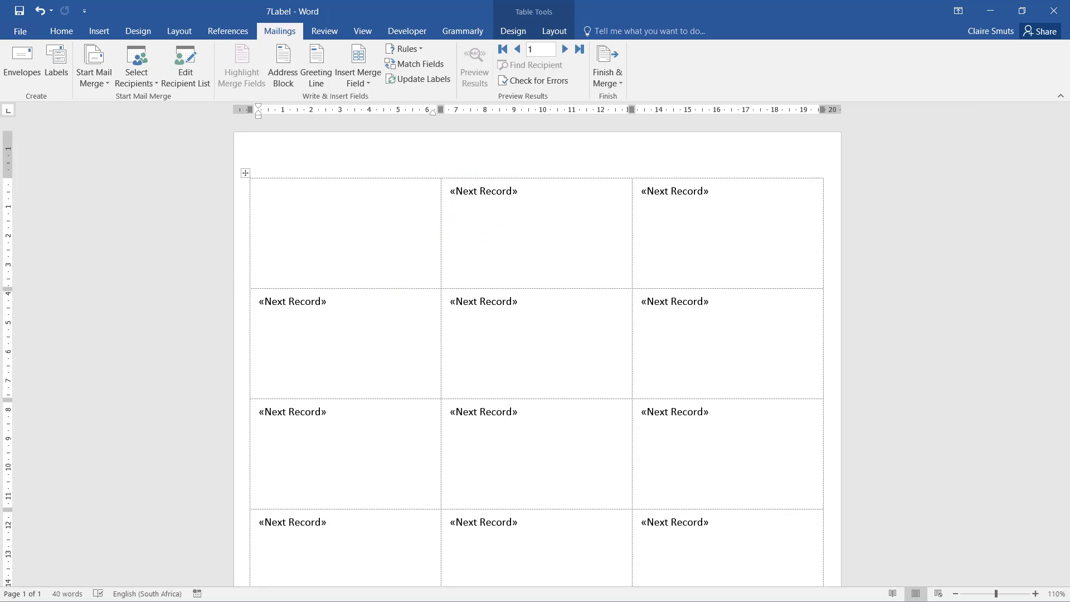
# Filter the Medal column of the recipient list to Gold only
pyautogui.hotkey('alt', 'Tab')
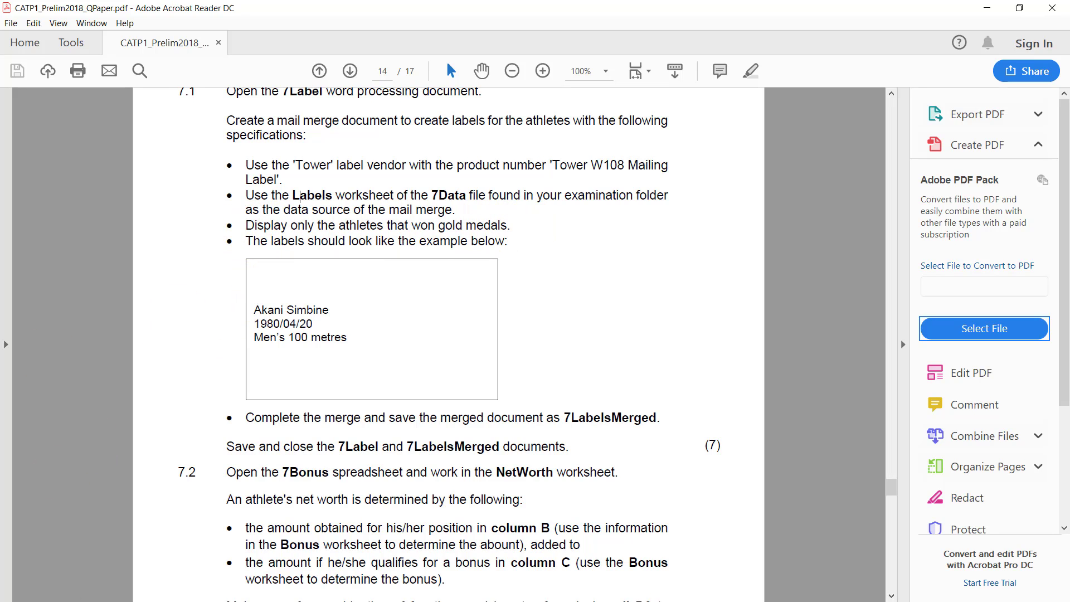
pyautogui.hotkey('alt', 'Tab')
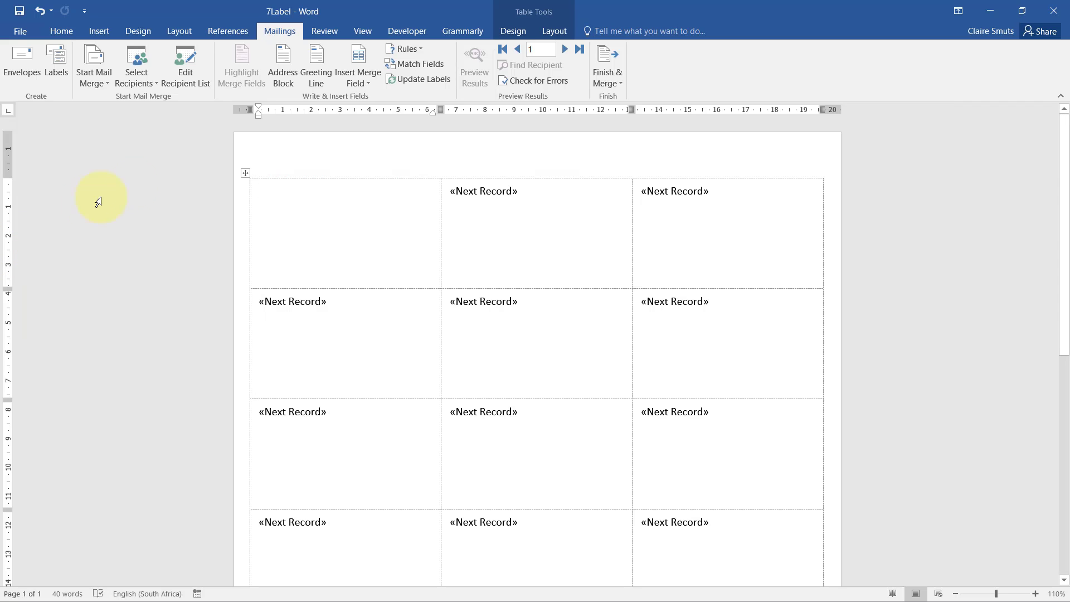
pyautogui.click(185, 72)
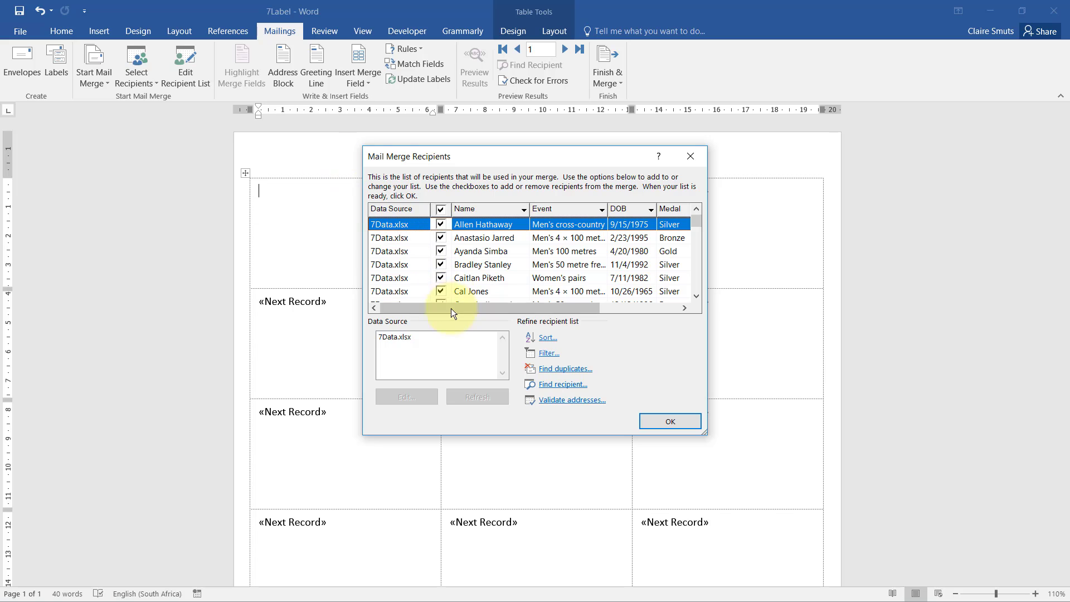
pyautogui.hscroll(3, 452, 314)
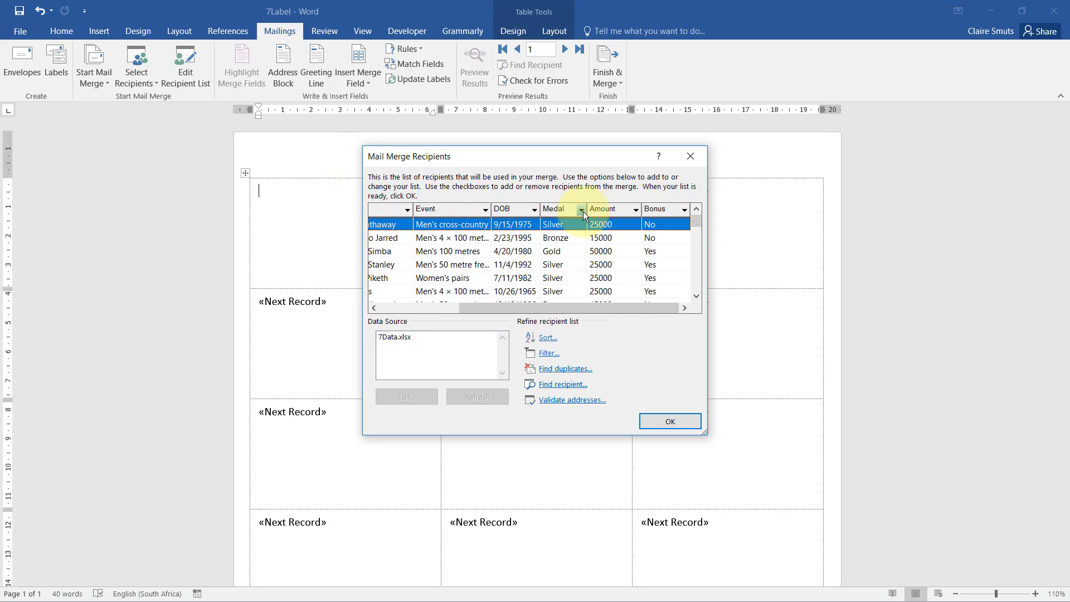
pyautogui.click(582, 210)
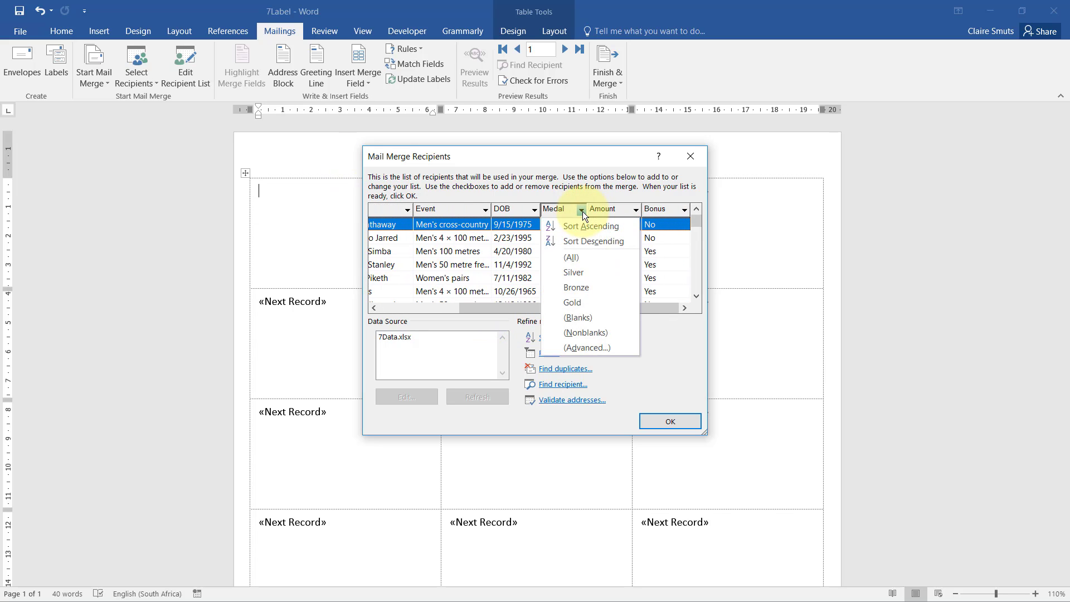
pyautogui.click(576, 310)
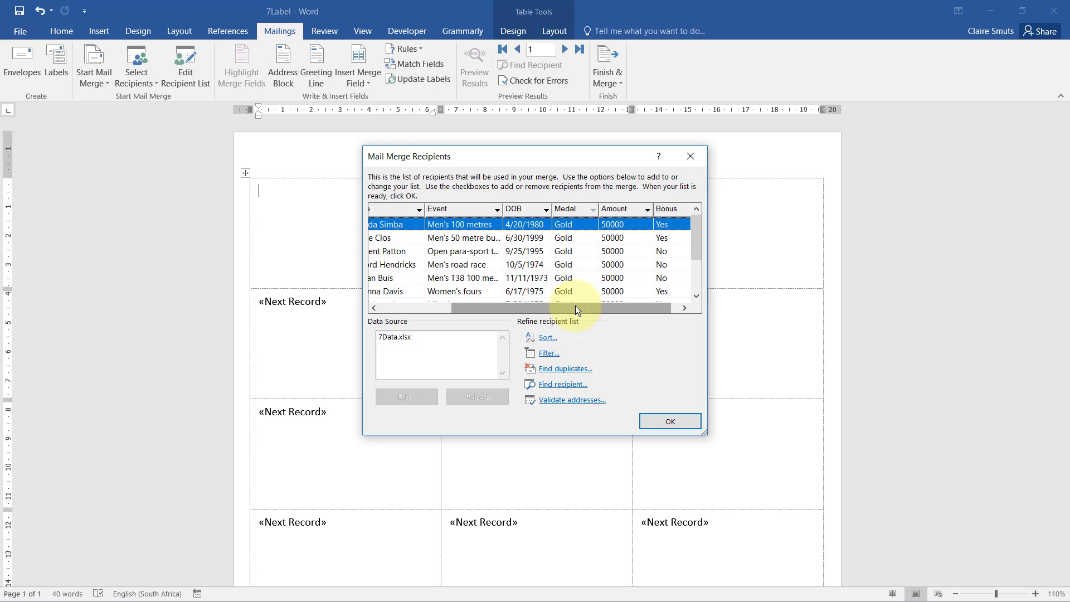
pyautogui.click(683, 422)
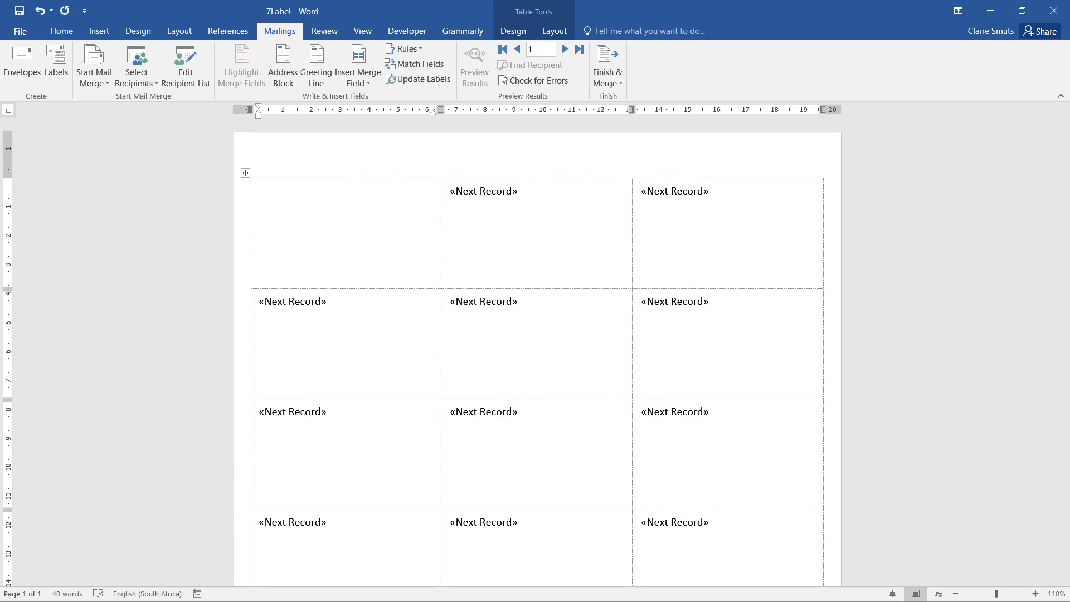
pyautogui.hotkey('alt', 'Tab')
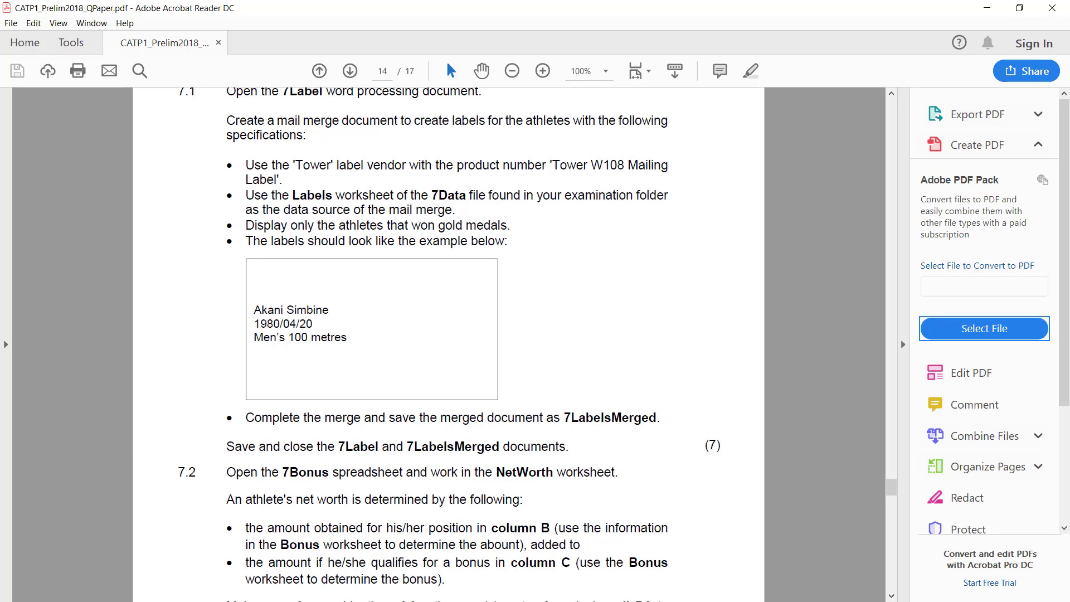
# Insert the Name merge field into the first label and check it in preview
pyautogui.hotkey('alt', 'Tab')
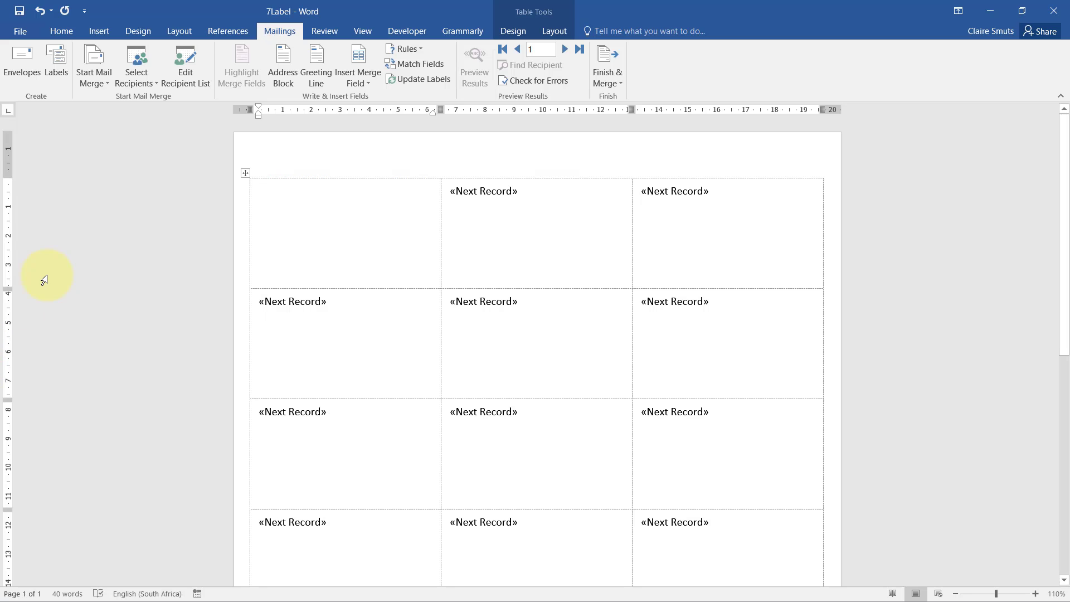
pyautogui.click(359, 76)
pyautogui.click(366, 98)
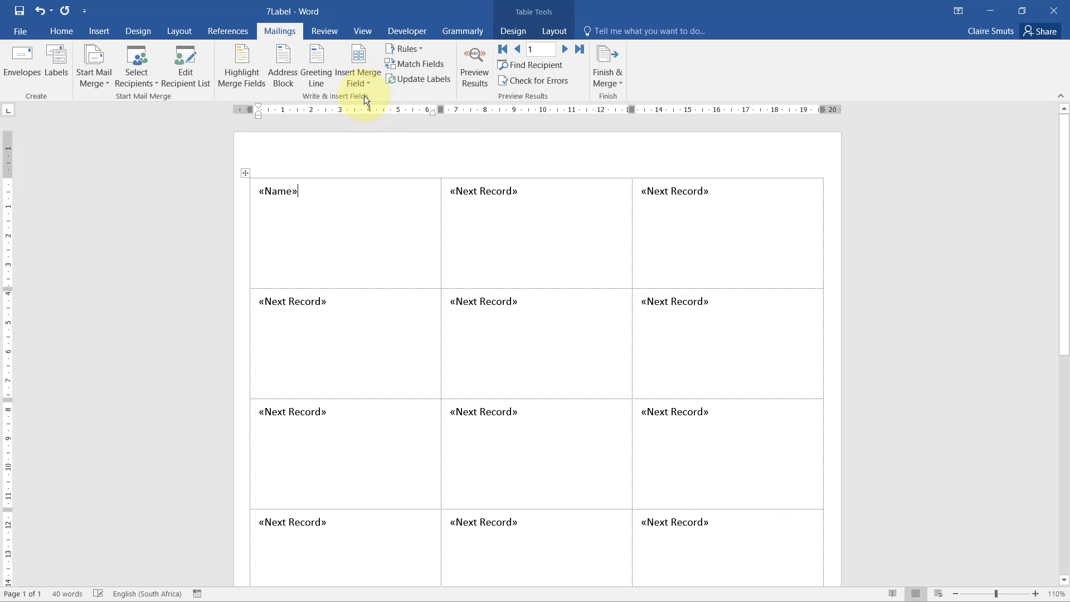
pyautogui.click(475, 68)
pyautogui.click(476, 69)
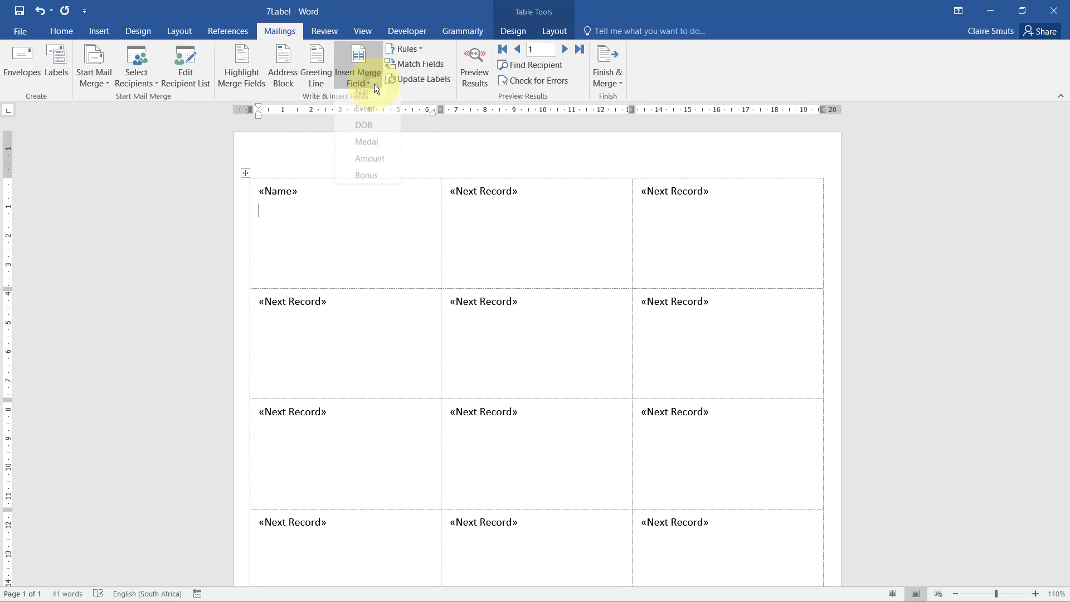
# Add the DOB and Event fields on separate lines below Name, then check the preview
pyautogui.click(363, 126)
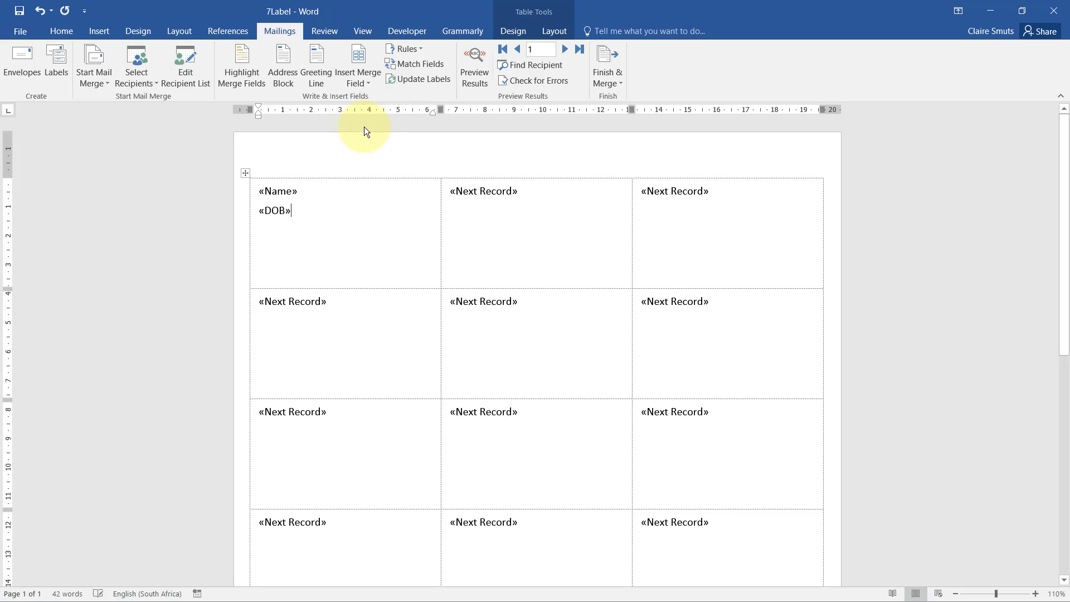
pyautogui.press('Return')
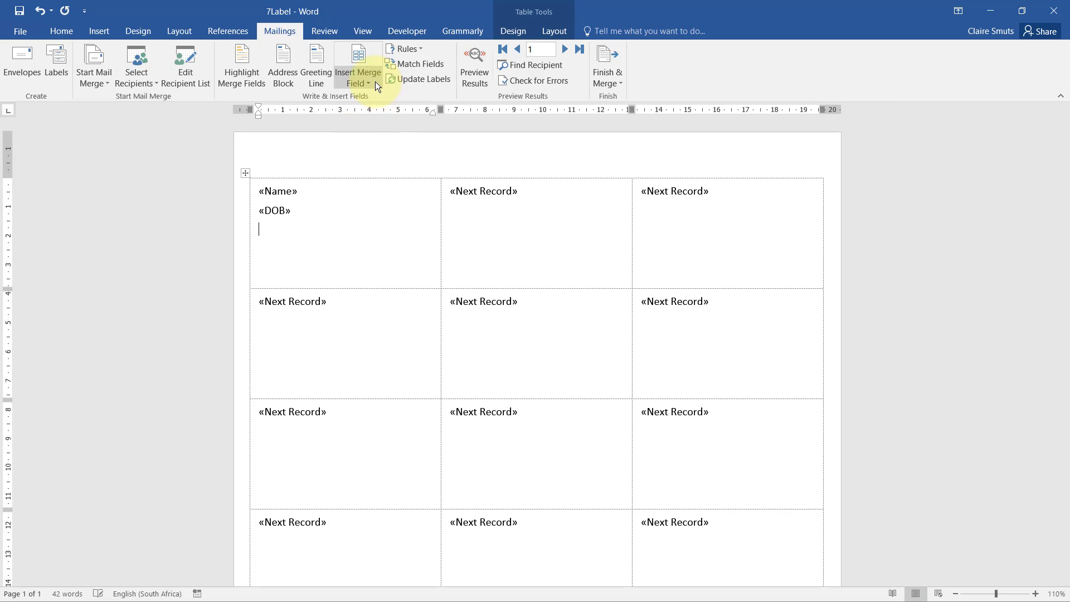
pyautogui.click(378, 85)
pyautogui.click(365, 115)
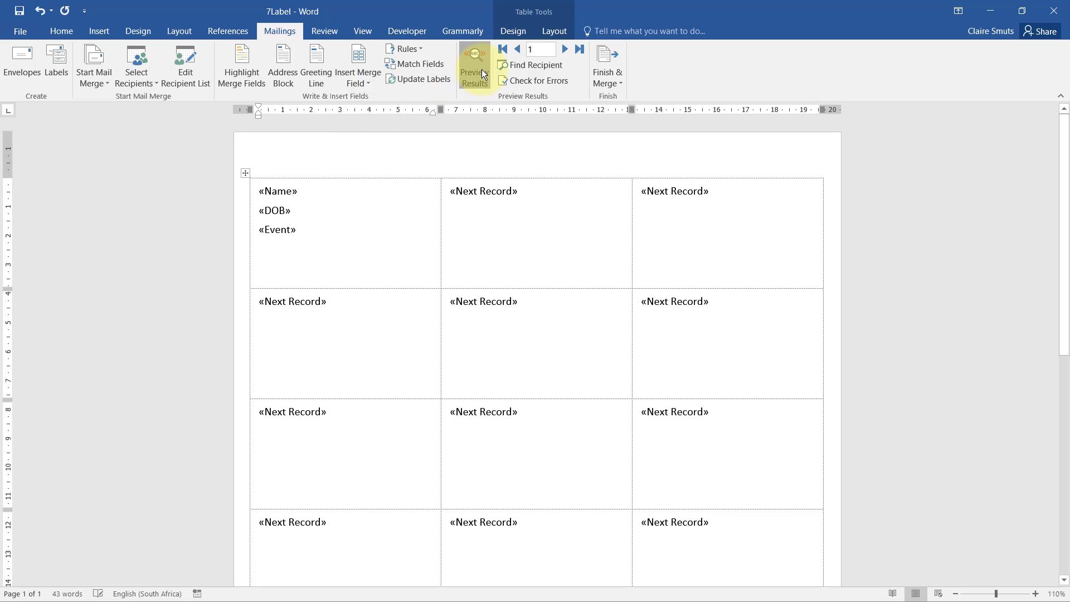
pyautogui.click(475, 71)
pyautogui.click(482, 74)
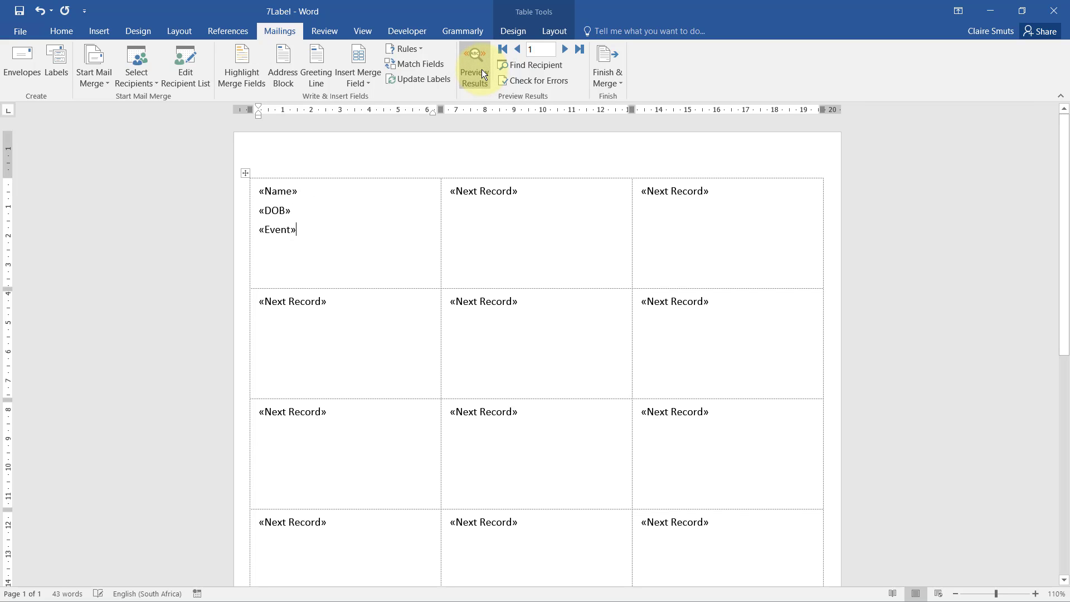
pyautogui.click(482, 65)
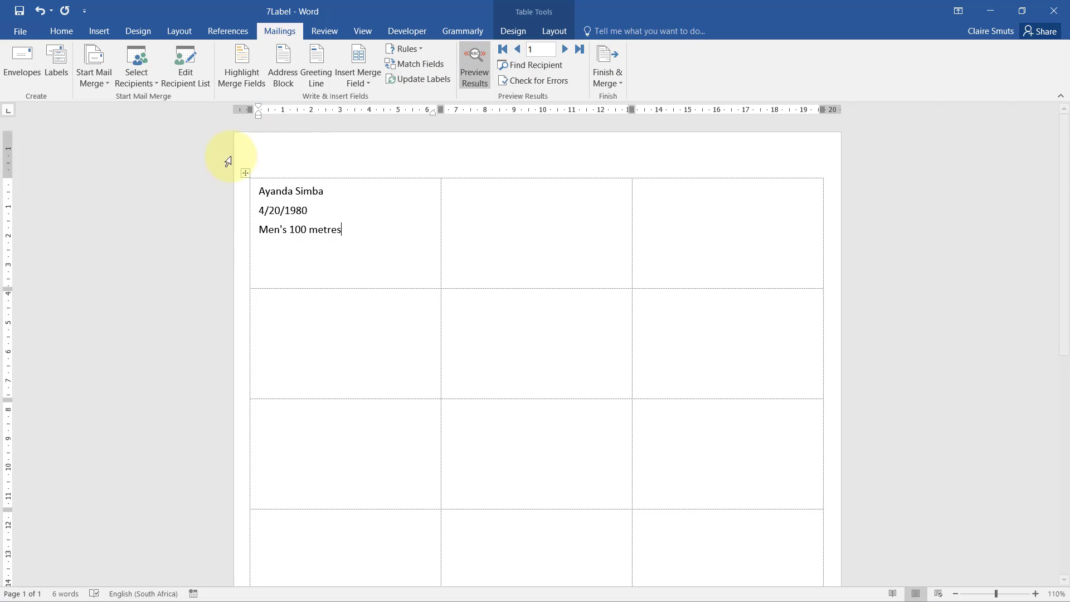
pyautogui.click(478, 73)
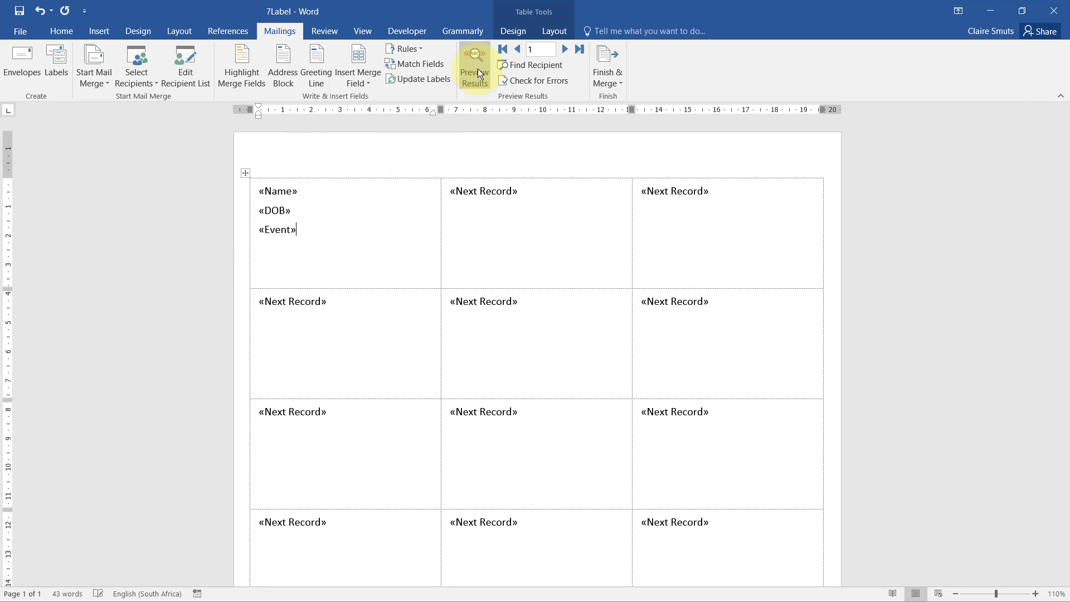
# Copy the first label's layout to all labels, preview the gold medallists and select the table
pyautogui.click(405, 83)
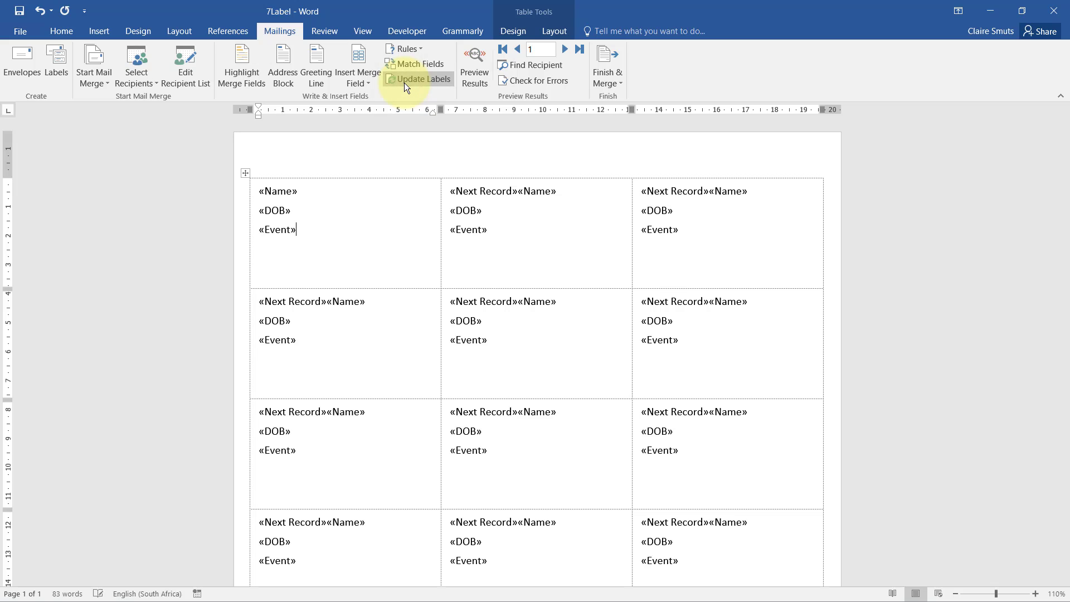
pyautogui.click(479, 67)
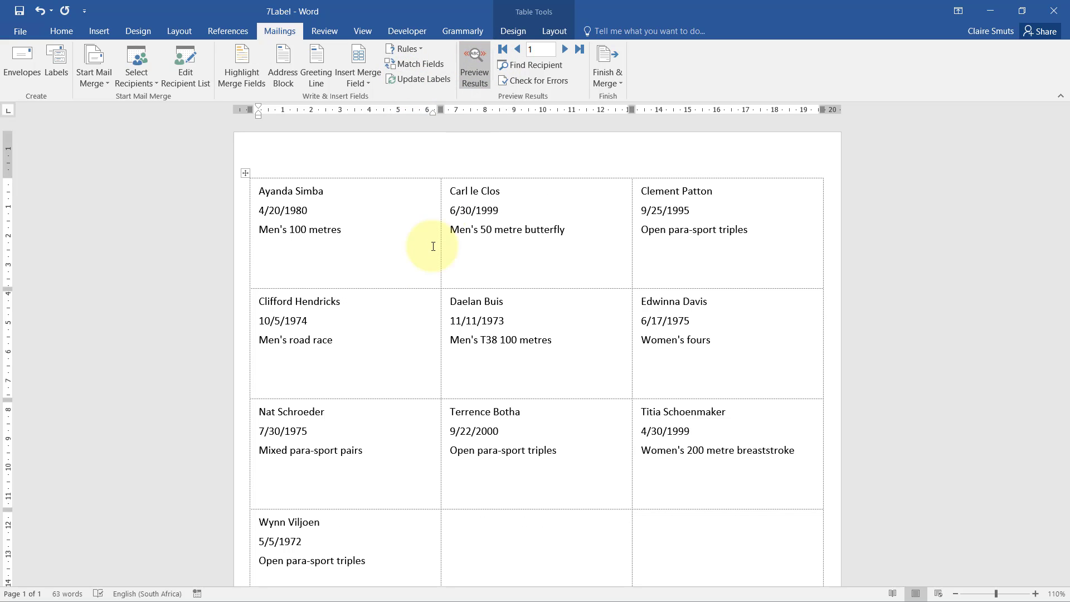
pyautogui.scroll(-2, 680, 342)
pyautogui.scroll(2, 612, 306)
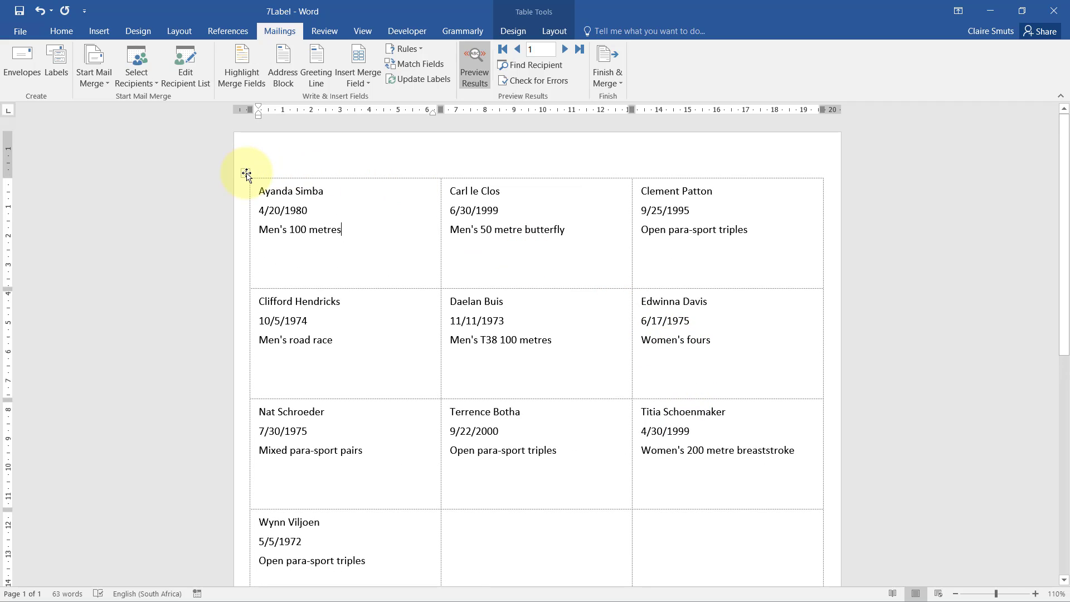
pyautogui.click(247, 173)
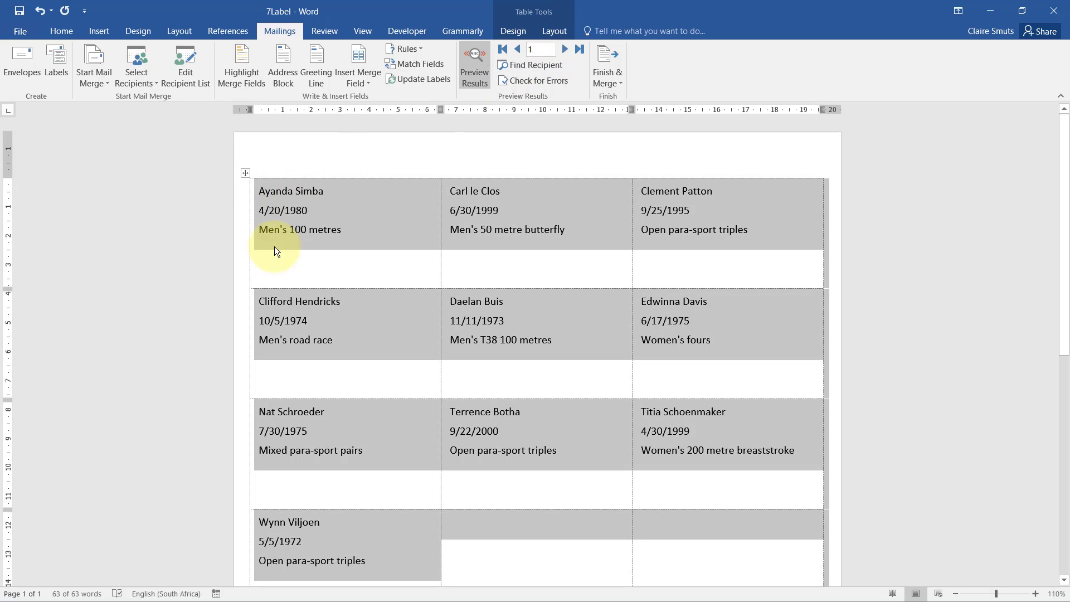
# Align the label text centre-left in every cell, then check the question paper
pyautogui.click(551, 31)
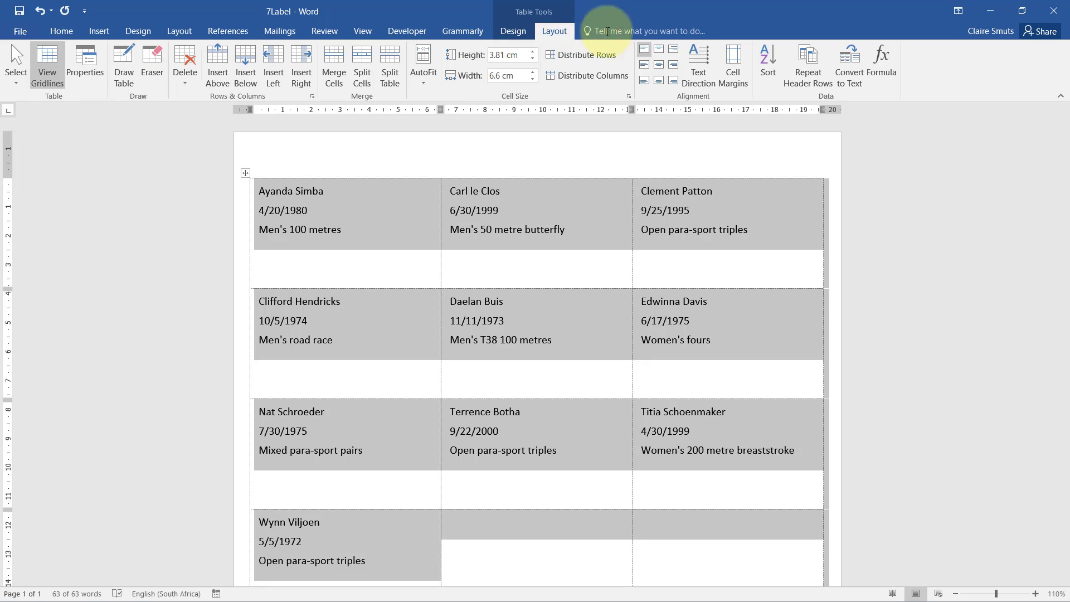
pyautogui.click(643, 66)
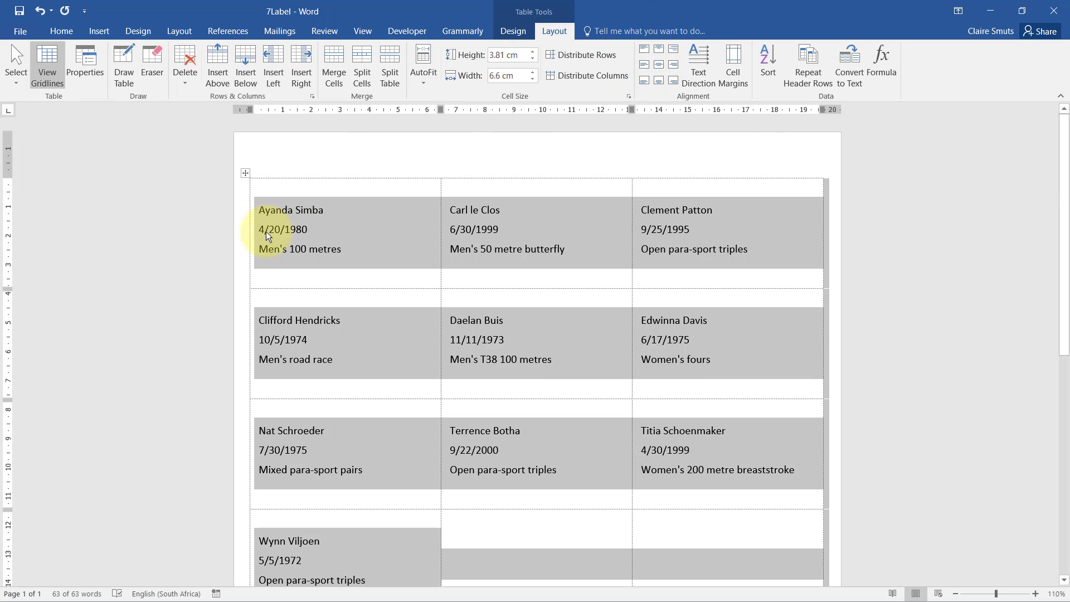
pyautogui.click(277, 30)
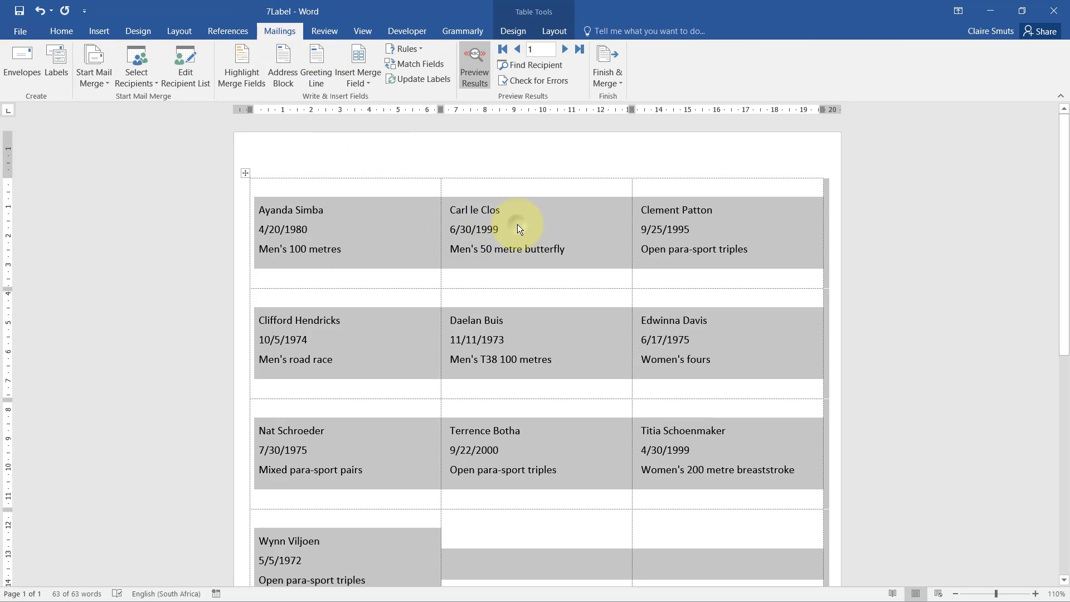
pyautogui.click(501, 229)
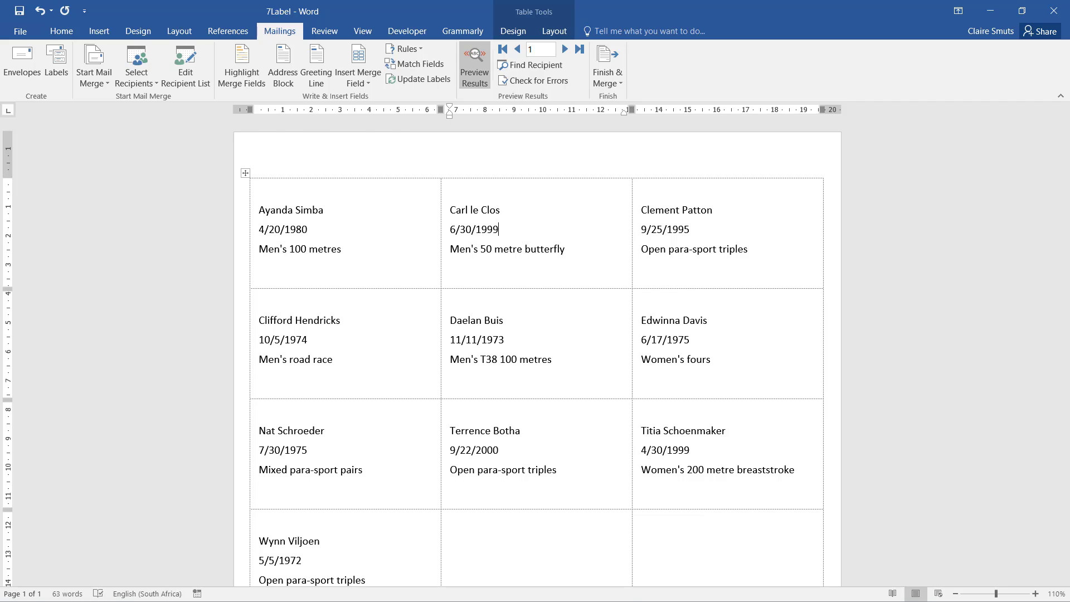
pyautogui.hotkey('alt', 'Tab')
pyautogui.scroll(-1, 323, 384)
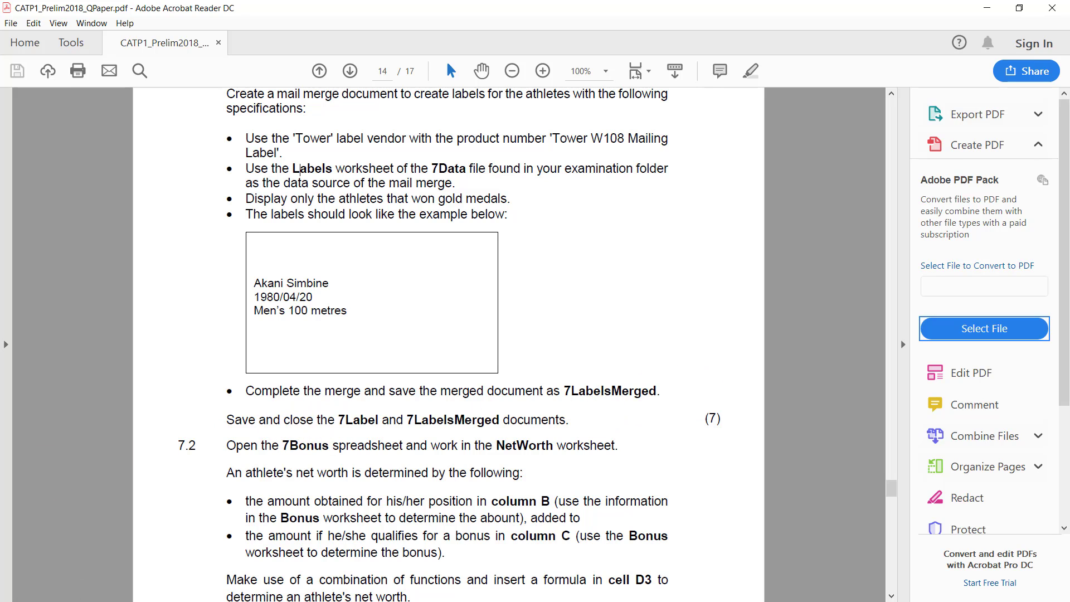
# Return from Acrobat Reader to the Word 7Label document
pyautogui.hotkey('alt', 'Tab')
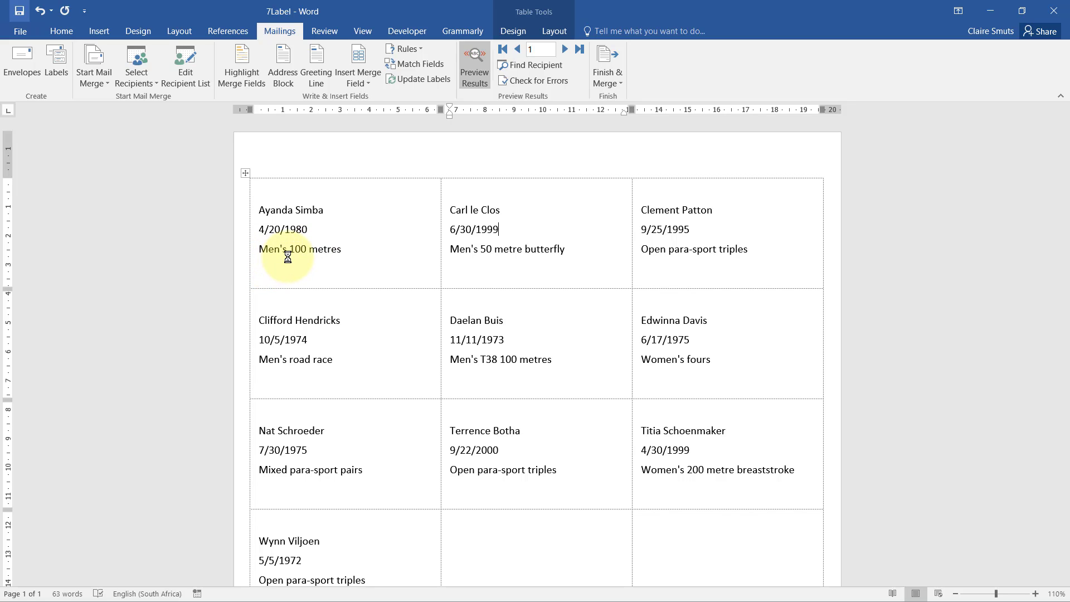
# Dismiss the error and save the document as 7Label2 in the Data folder
pyautogui.click(539, 349)
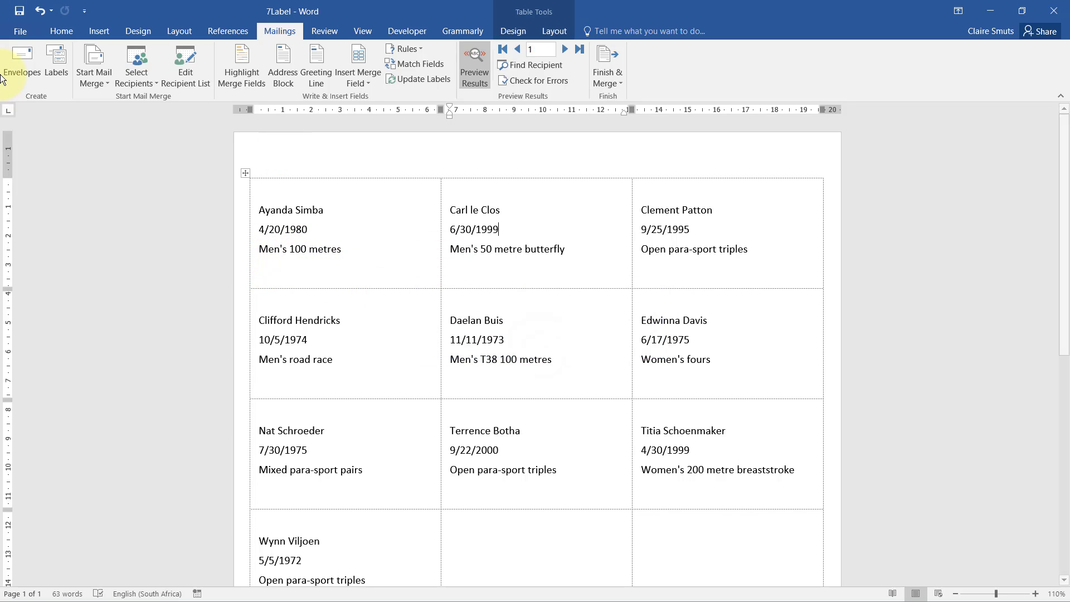
pyautogui.click(20, 31)
pyautogui.click(29, 155)
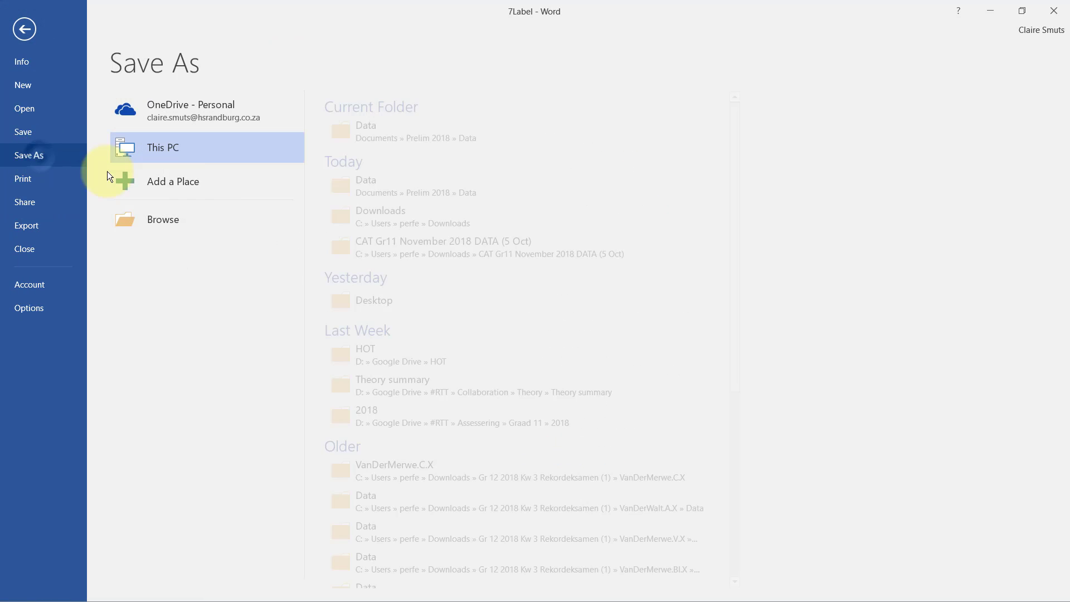
pyautogui.click(442, 139)
pyautogui.click(155, 233)
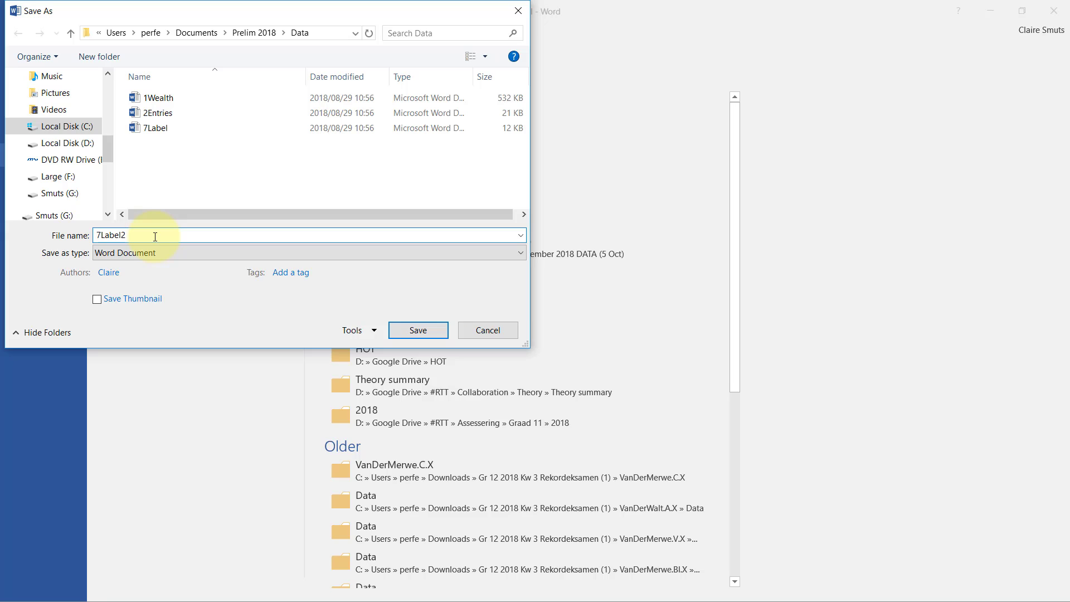
pyautogui.press('Return')
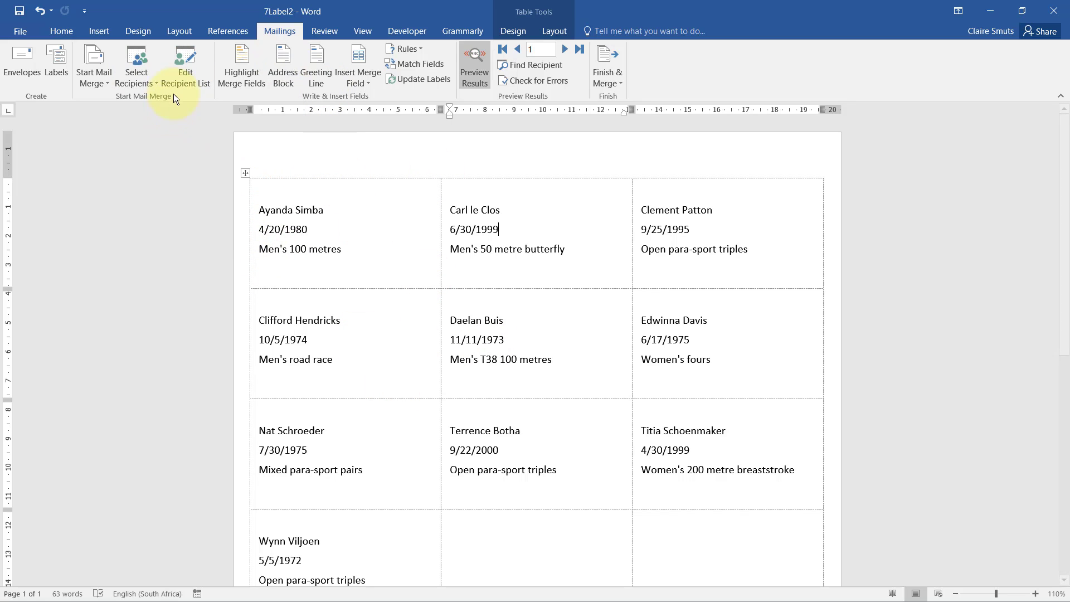
# Merge all records into a new Labels1 document with every medallist's label, and check the last label
pyautogui.click(134, 81)
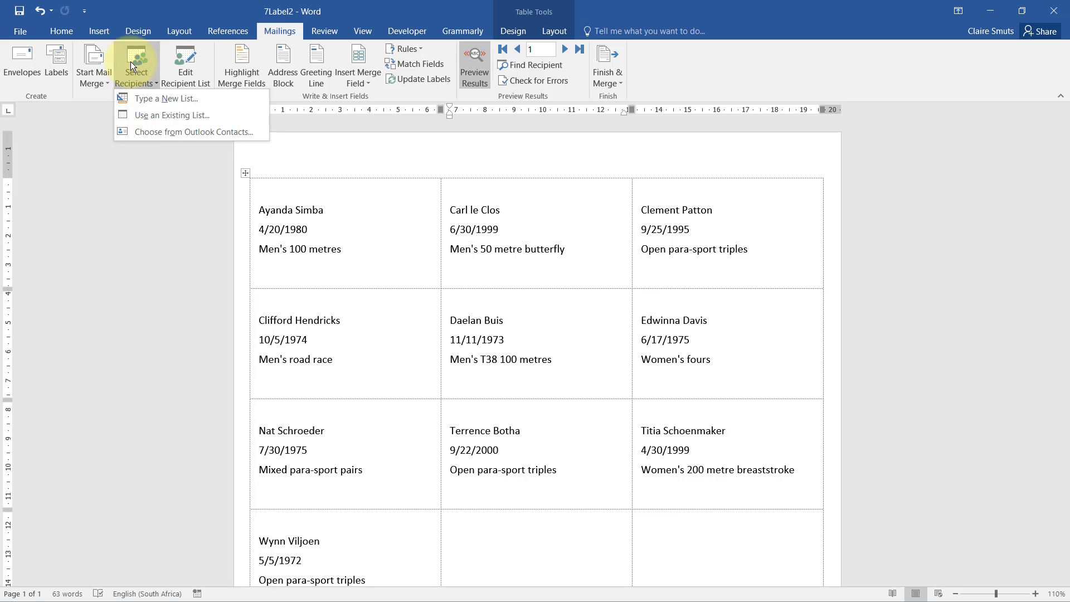
pyautogui.click(130, 66)
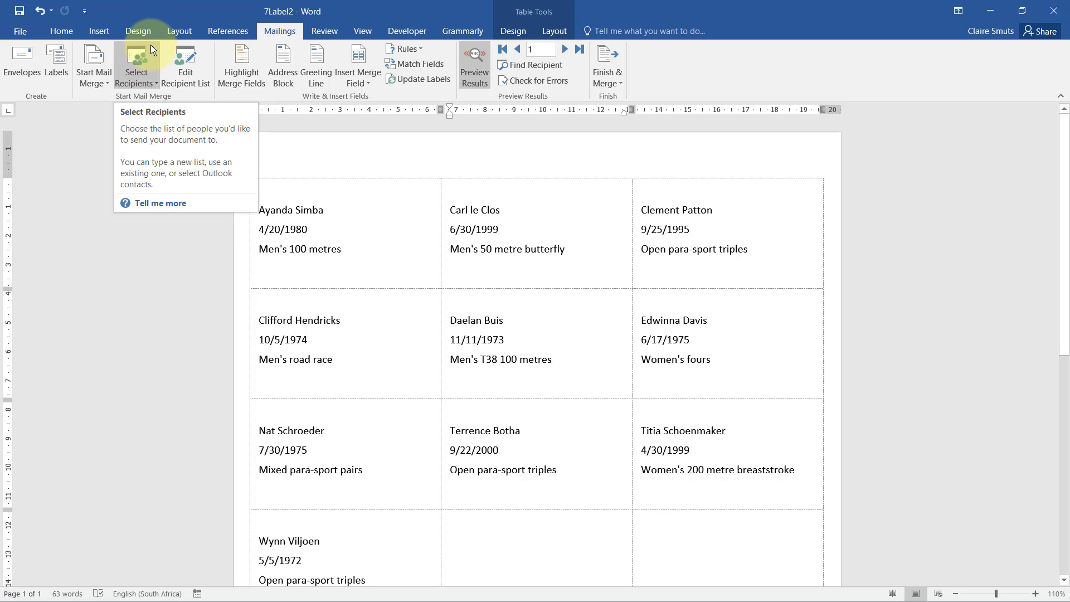
pyautogui.click(607, 78)
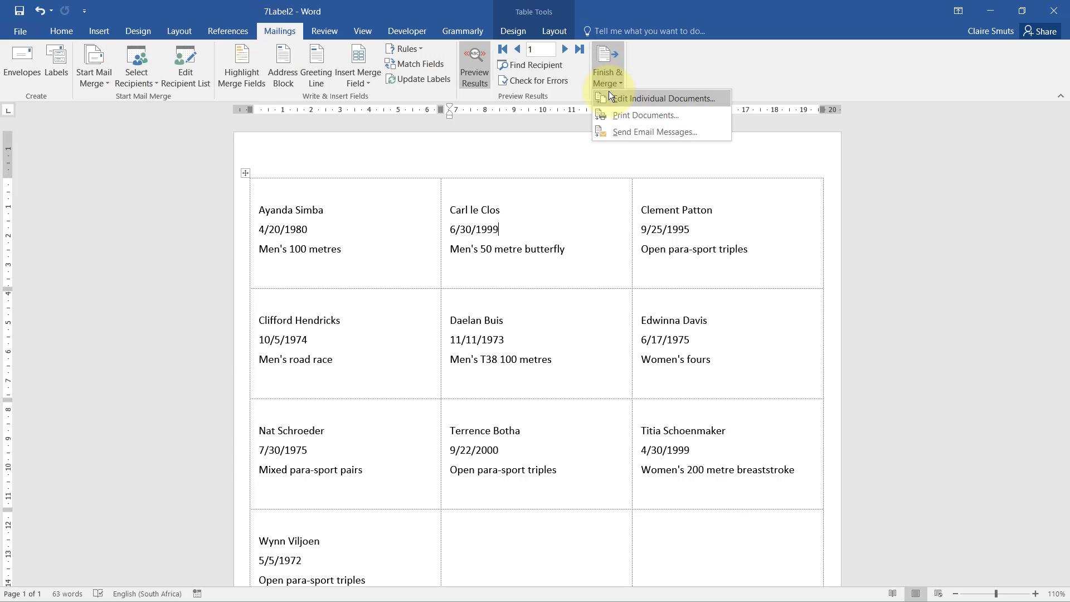
pyautogui.click(610, 95)
pyautogui.click(502, 333)
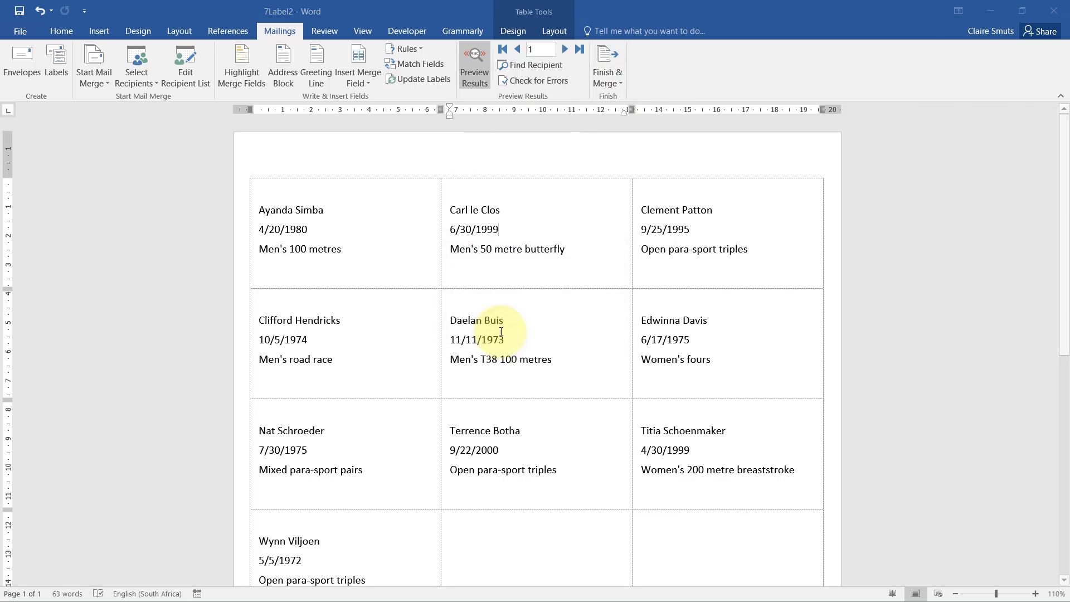
pyautogui.scroll(-8, 346, 412)
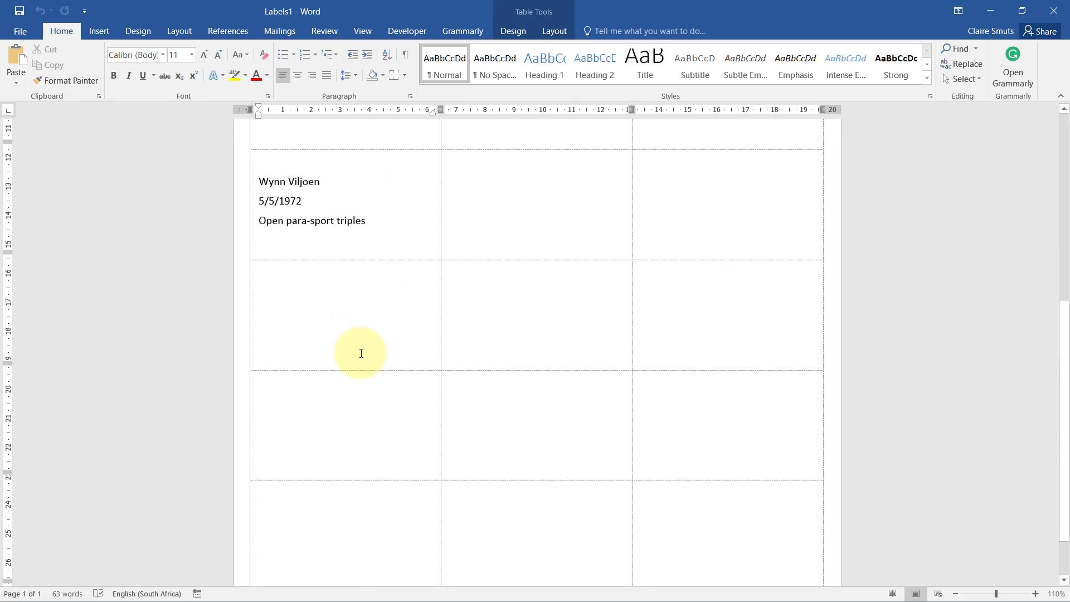
pyautogui.click(343, 239)
pyautogui.click(280, 31)
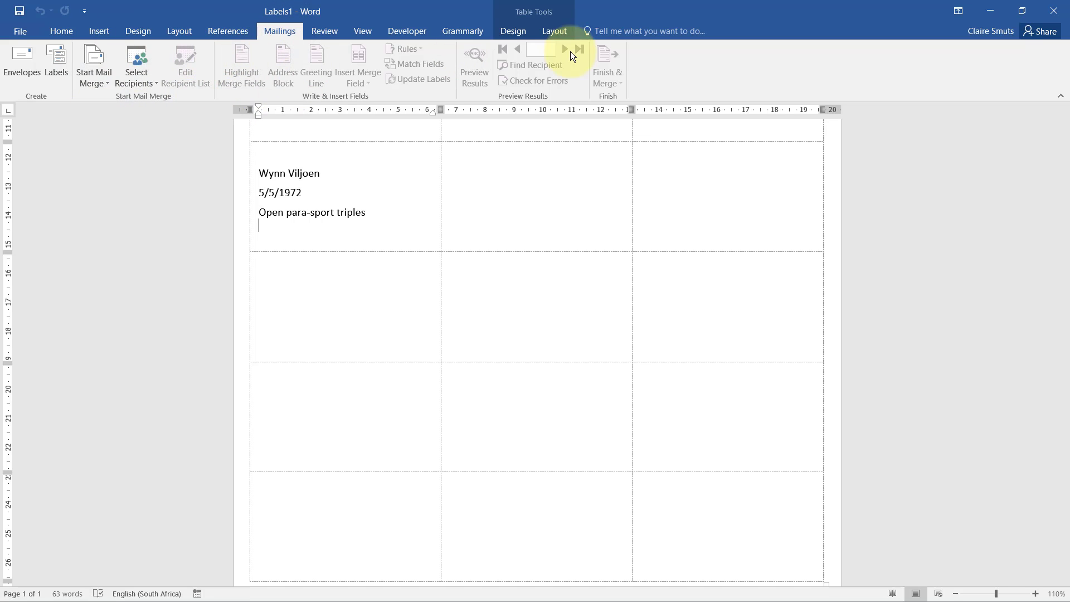
# Save the merged labels as 7Labelsmerged in the Data folder, then return to the question paper
pyautogui.click(15, 32)
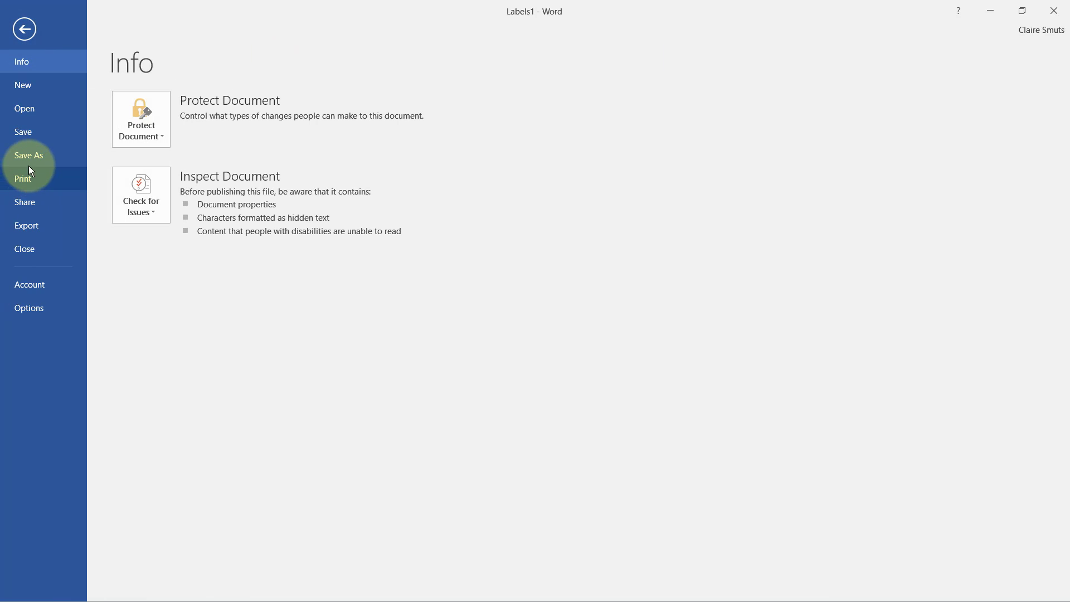
pyautogui.click(28, 163)
pyautogui.click(167, 217)
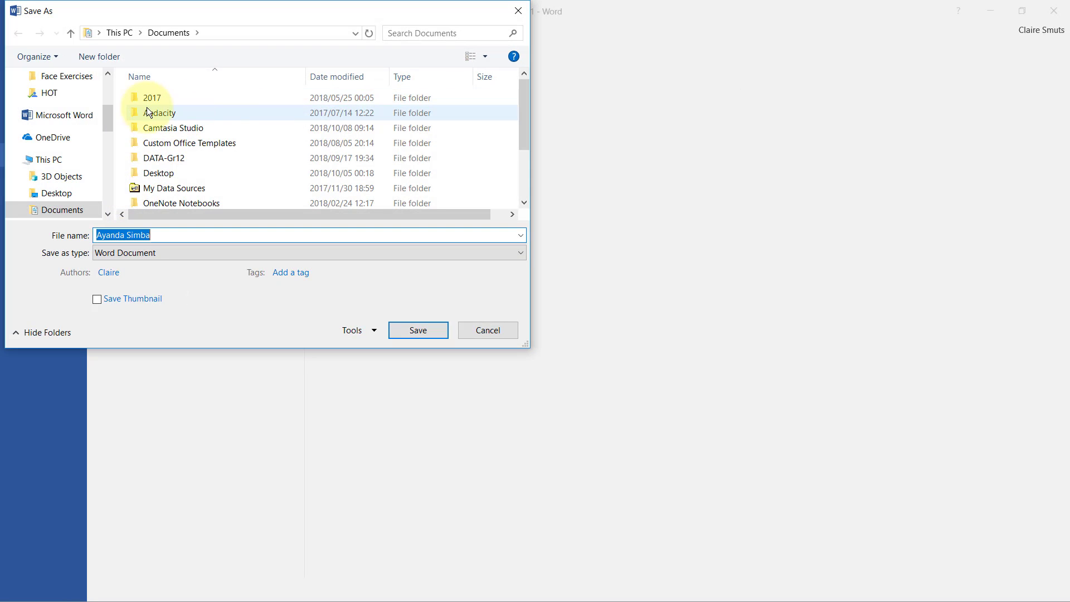
pyautogui.click(108, 91)
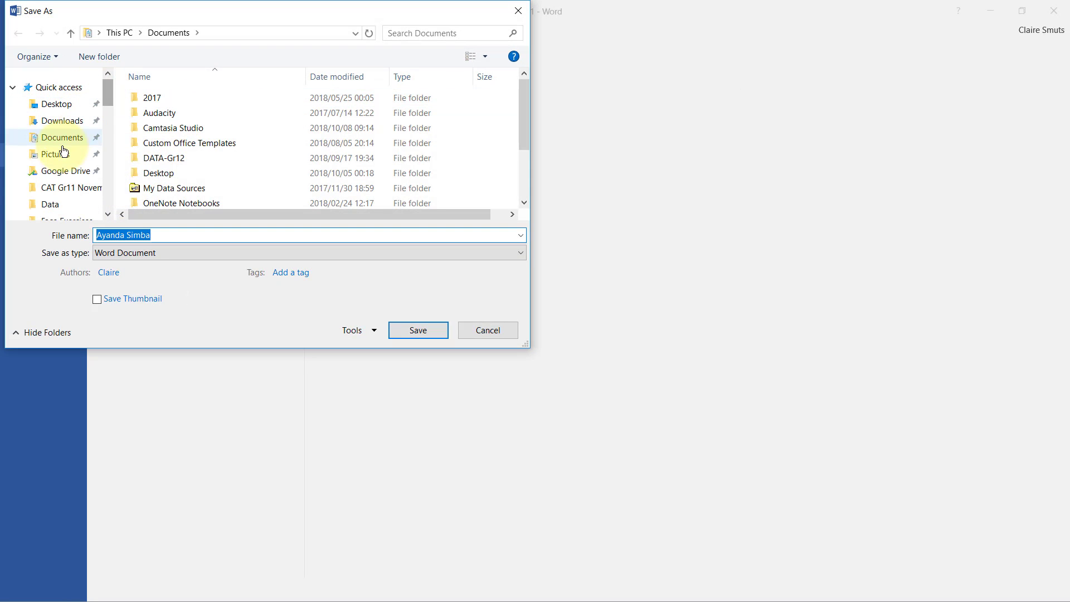
pyautogui.click(45, 203)
pyautogui.click(186, 235)
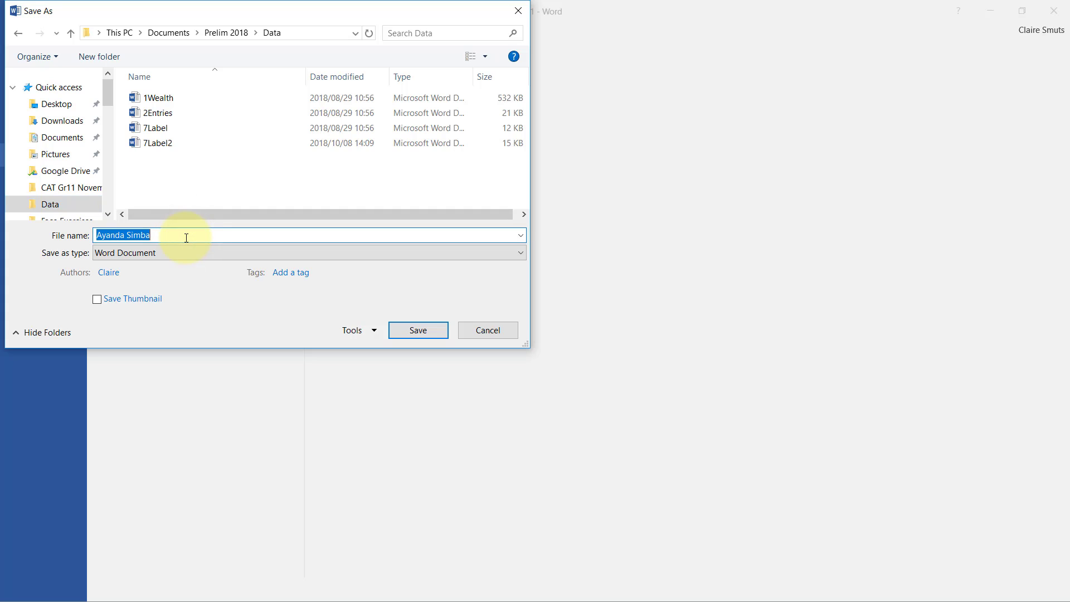
pyautogui.write('7')
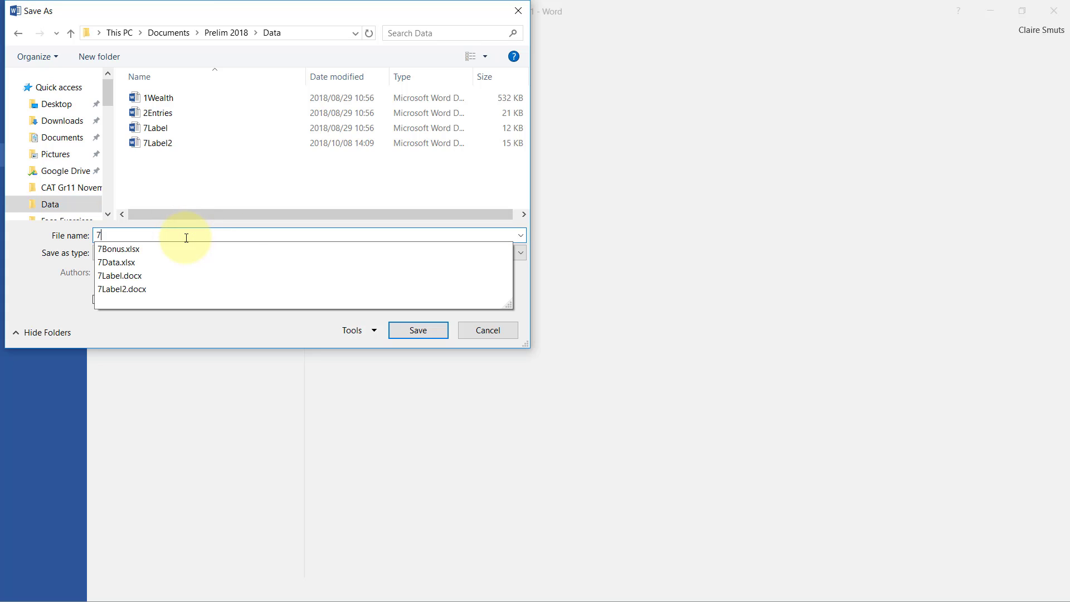
pyautogui.write('Labels')
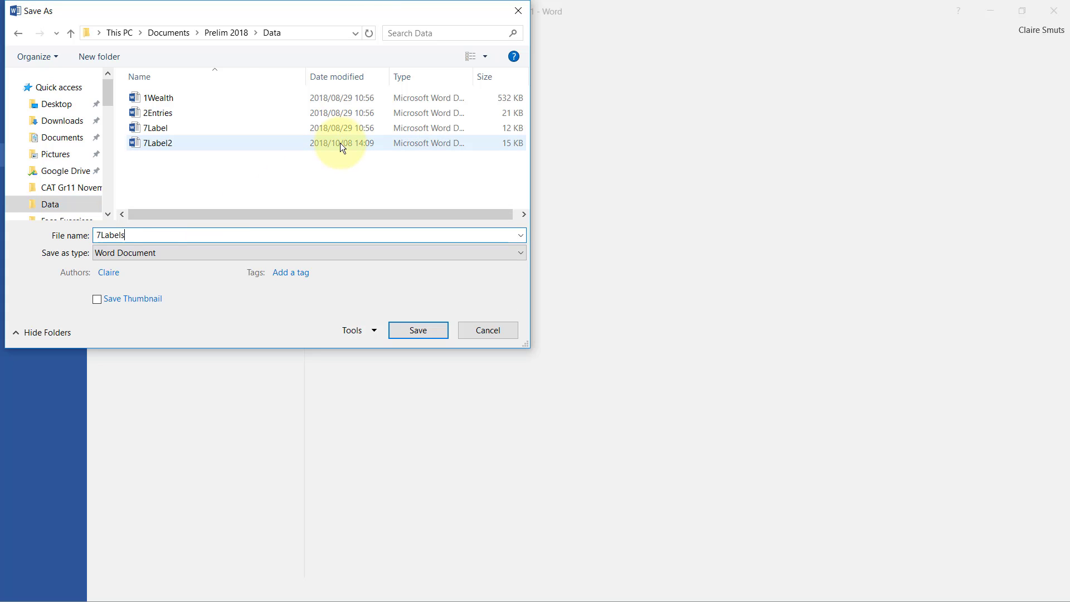
pyautogui.press('BackSpace')
pyautogui.write('merge')
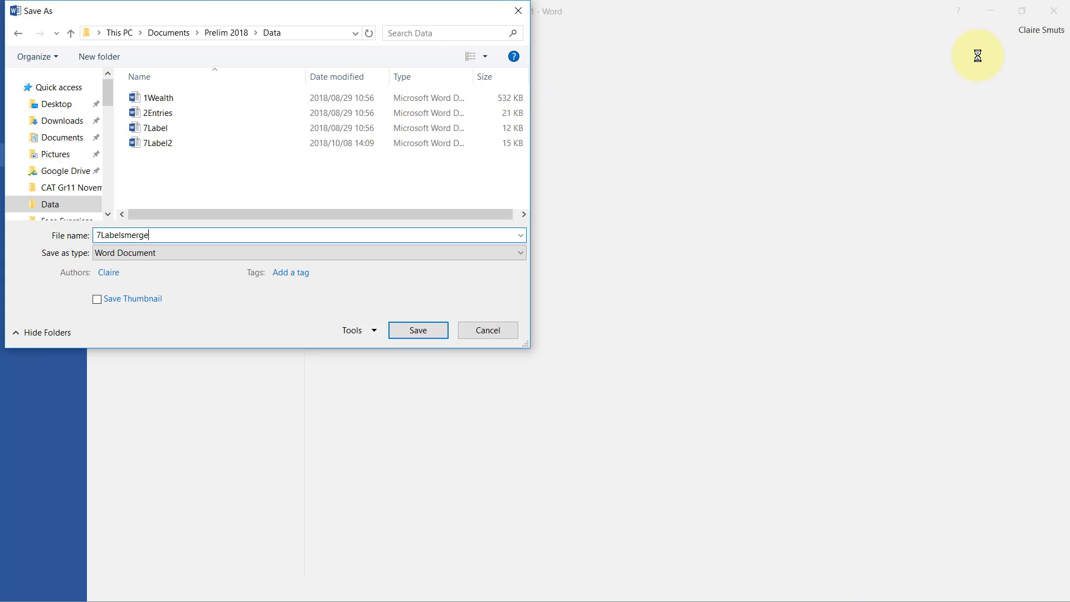
pyautogui.press('Return')
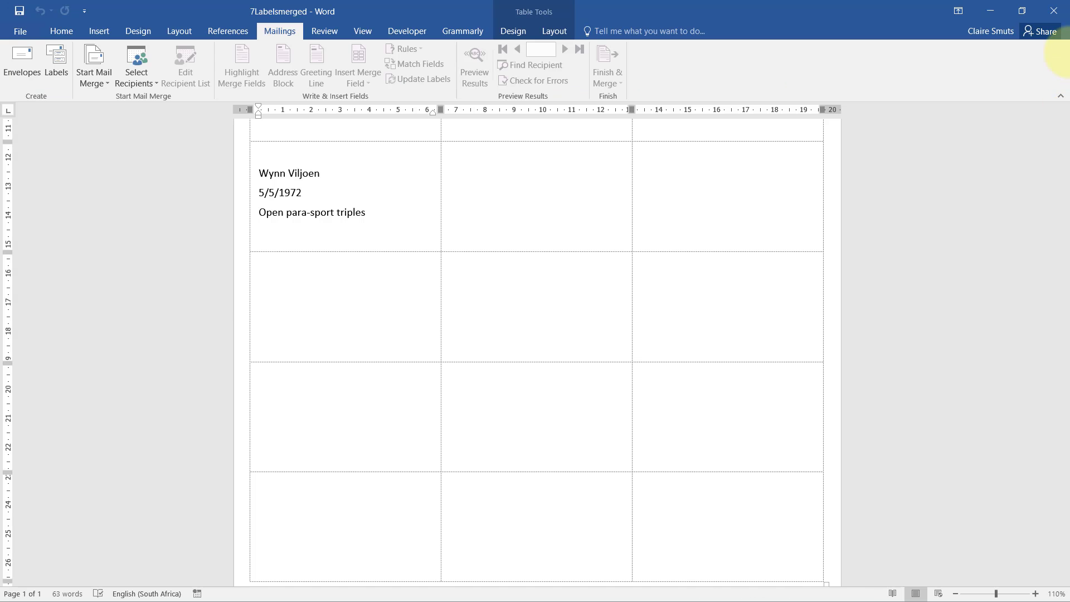
pyautogui.hotkey('alt', 'Tab')
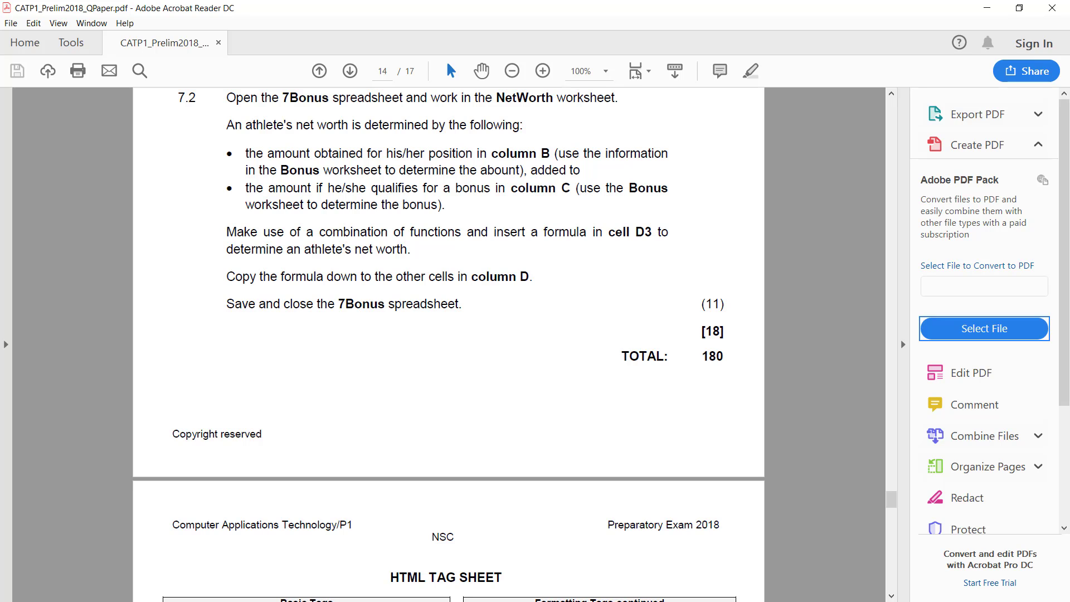
# Switch from the question paper to the Data folder in File Explorer
pyautogui.hotkey('alt', 'Tab')
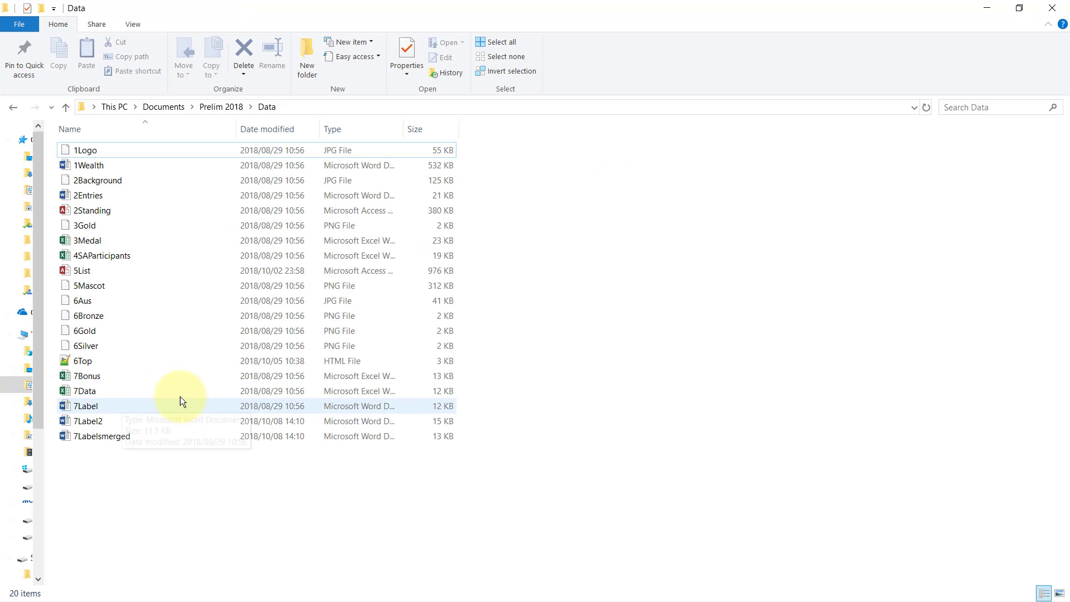
# Open the 7Bonus workbook in Excel, look over its NetWorth and Bonus sheets, and return to the PDF
pyautogui.click(70, 376)
pyautogui.doubleClick(67, 377)
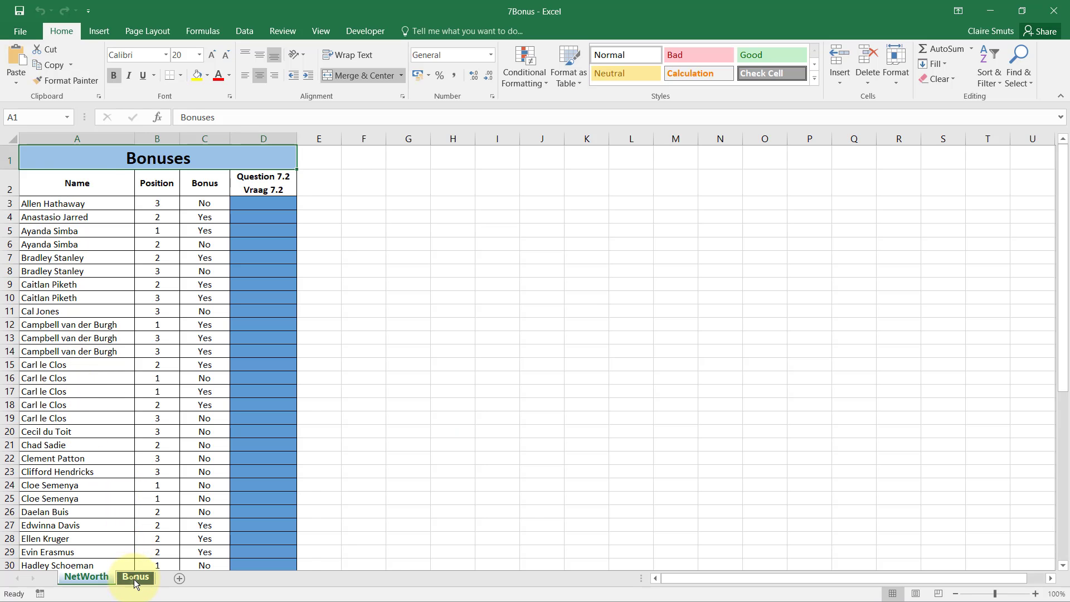
pyautogui.click(86, 577)
pyautogui.click(125, 578)
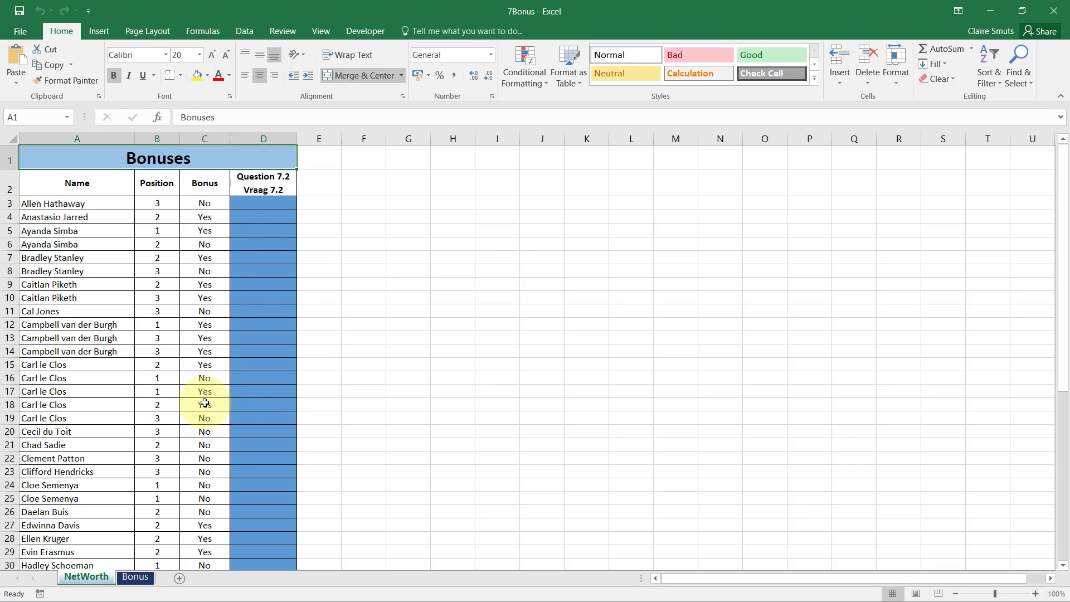
pyautogui.hotkey('alt', 'Tab')
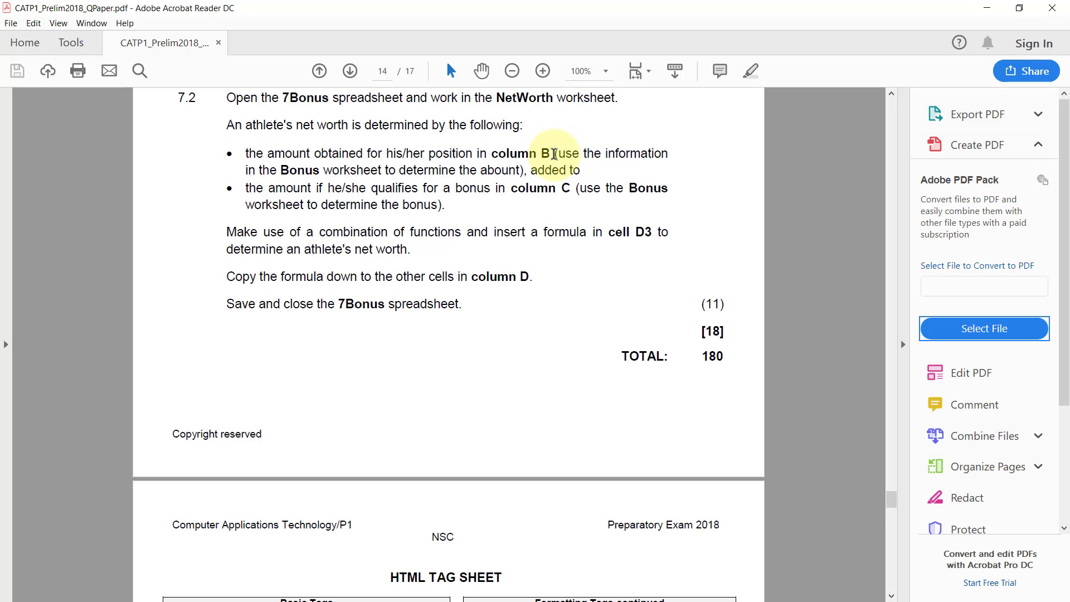
# Reread question 7.2's note about using the Bonus worksheet, then go back to the 7Bonus workbook
pyautogui.moveTo(554, 155); pyautogui.dragTo(528, 171)
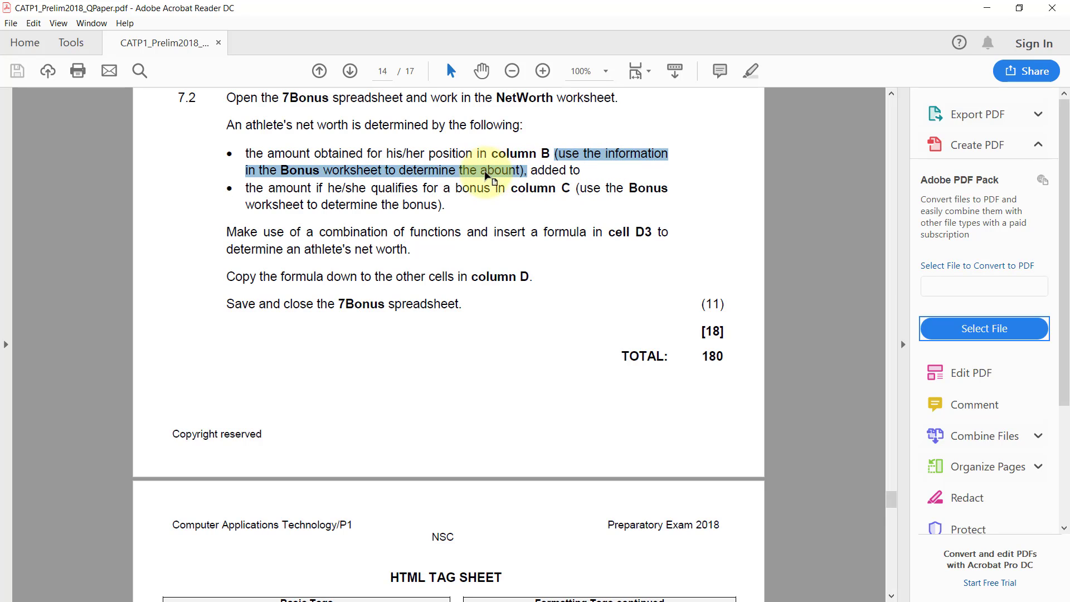
pyautogui.click(584, 170)
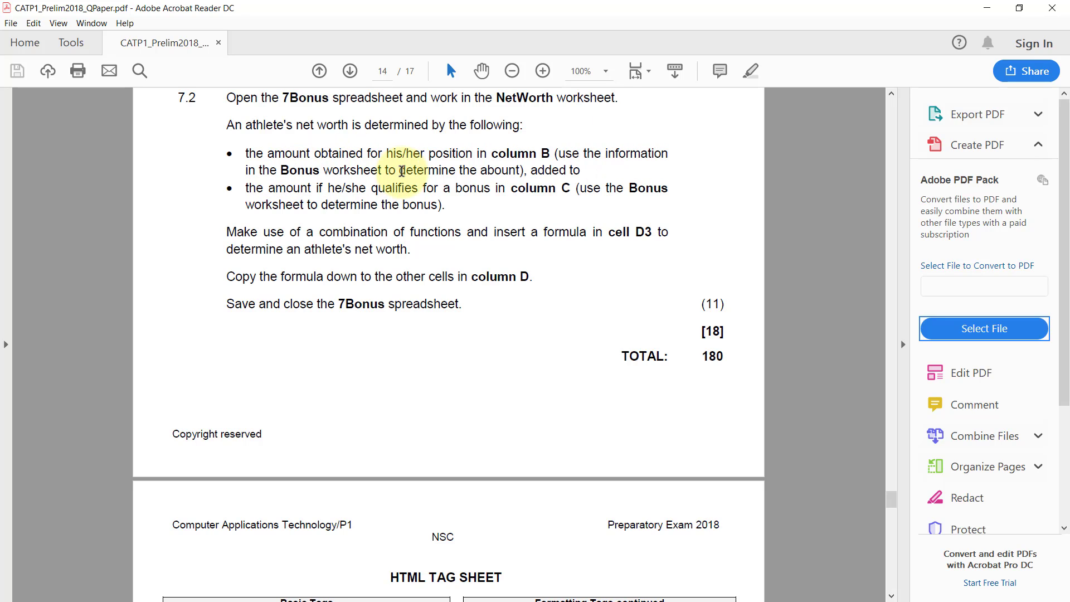
pyautogui.hotkey('alt', 'Tab')
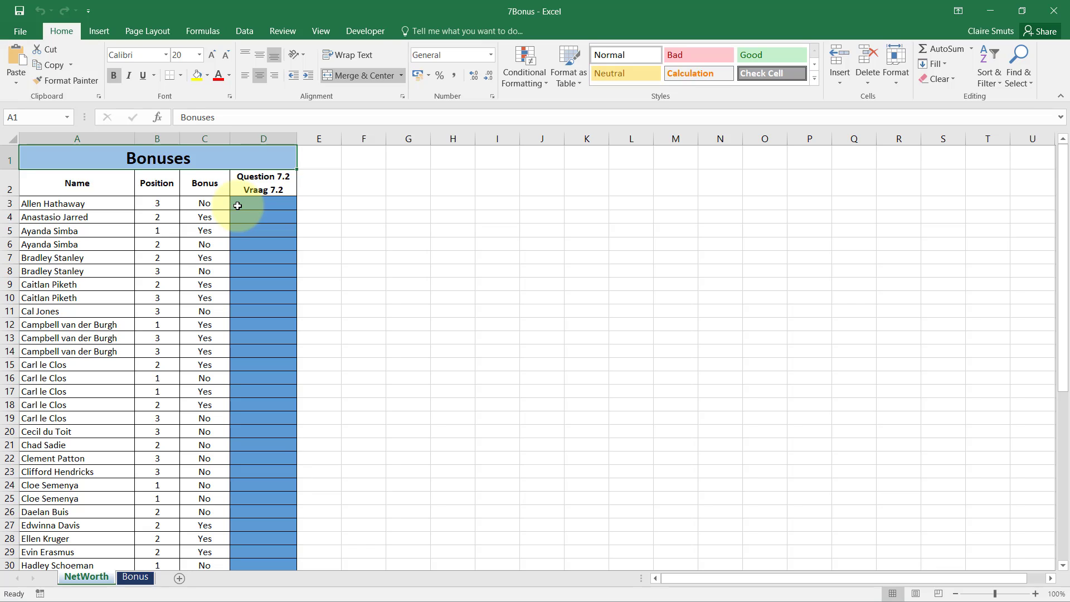
pyautogui.click(238, 205)
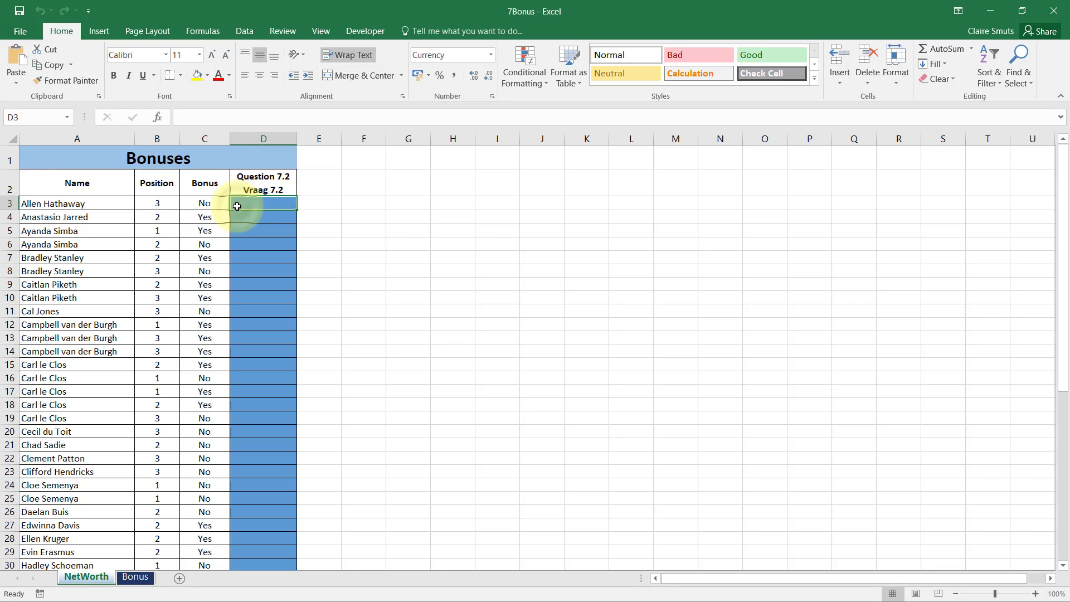
pyautogui.click(158, 135)
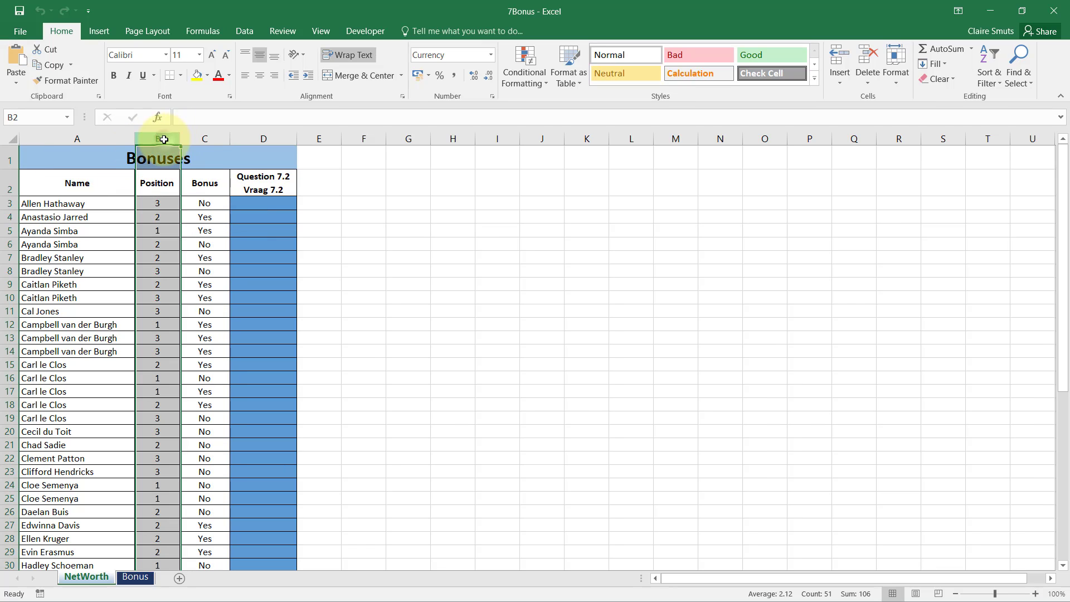
pyautogui.click(258, 202)
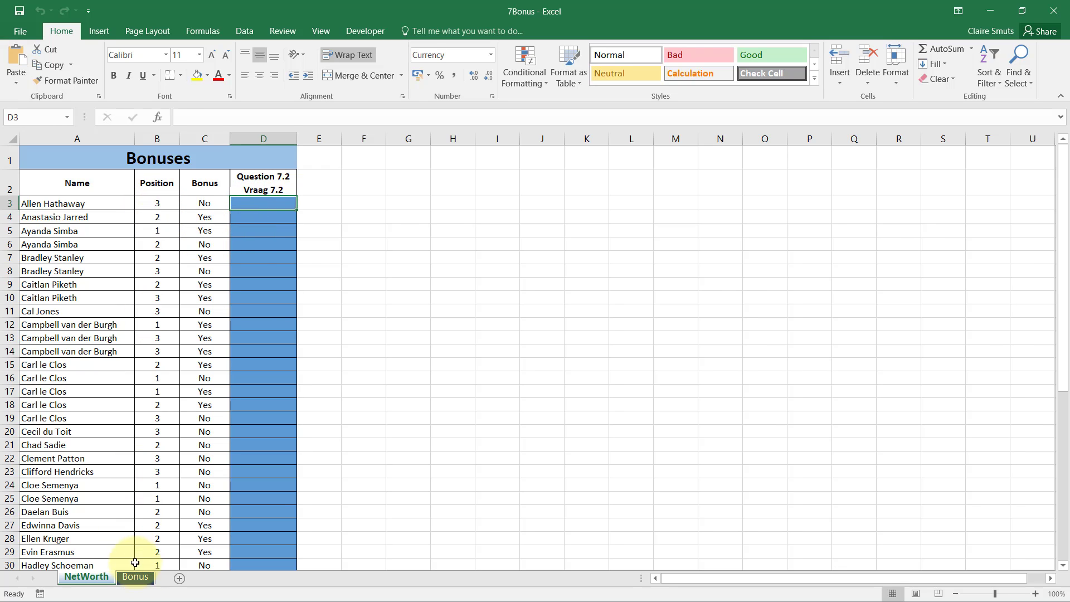
pyautogui.click(144, 580)
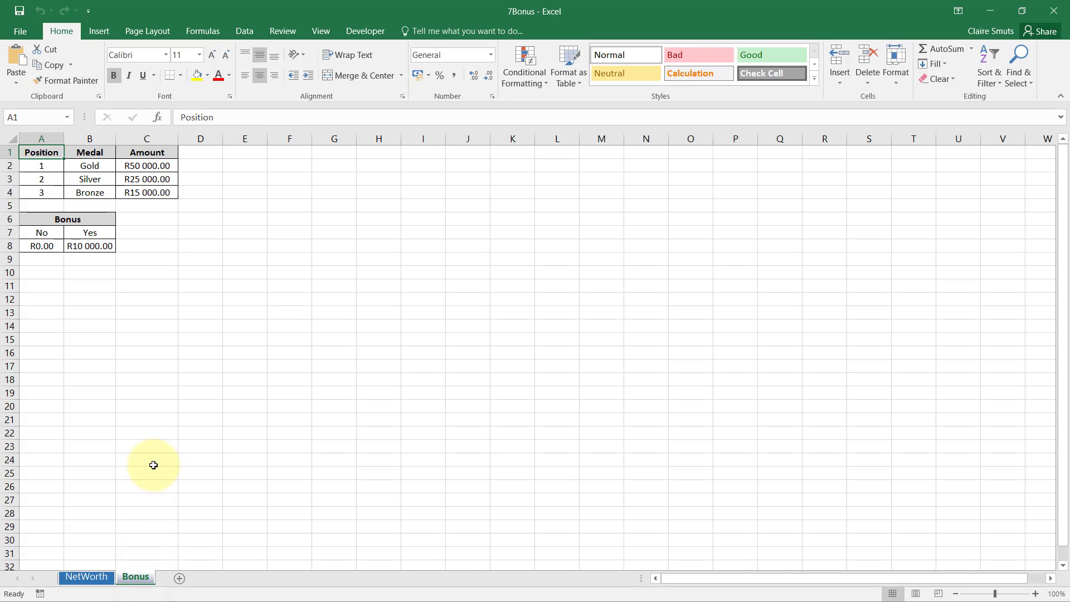
pyautogui.moveTo(44, 168); pyautogui.dragTo(41, 192)
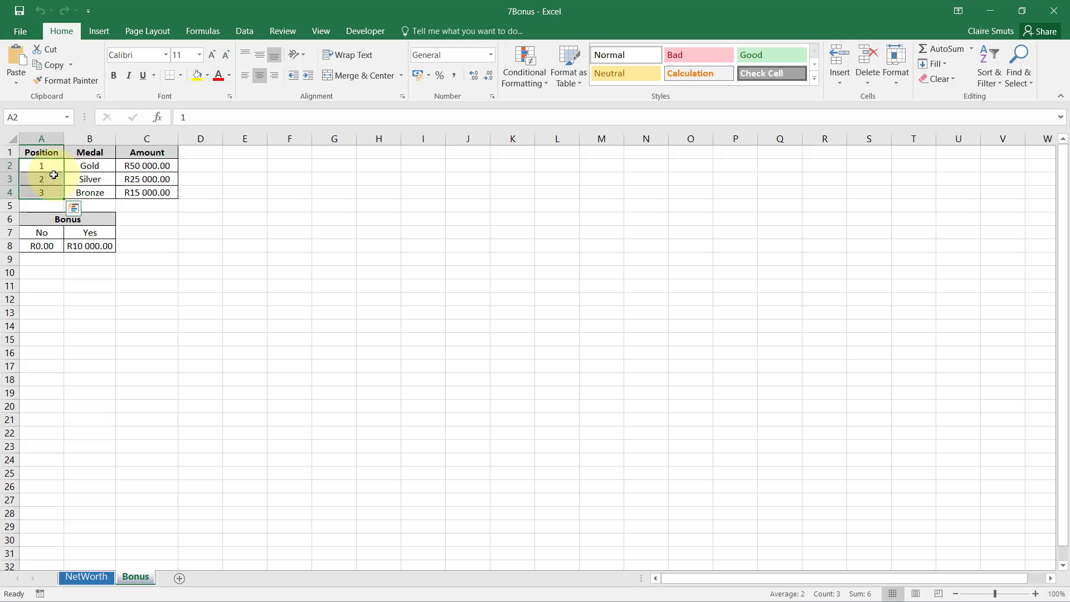
pyautogui.moveTo(136, 165); pyautogui.dragTo(138, 193)
pyautogui.click(156, 219)
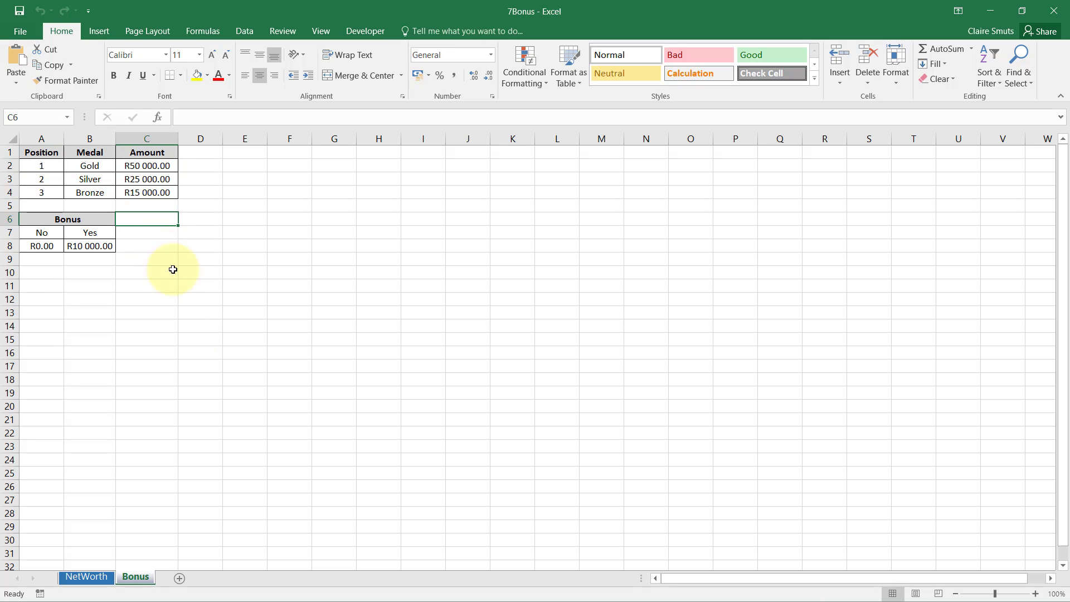
pyautogui.click(84, 578)
pyautogui.hotkey('alt', 'Tab')
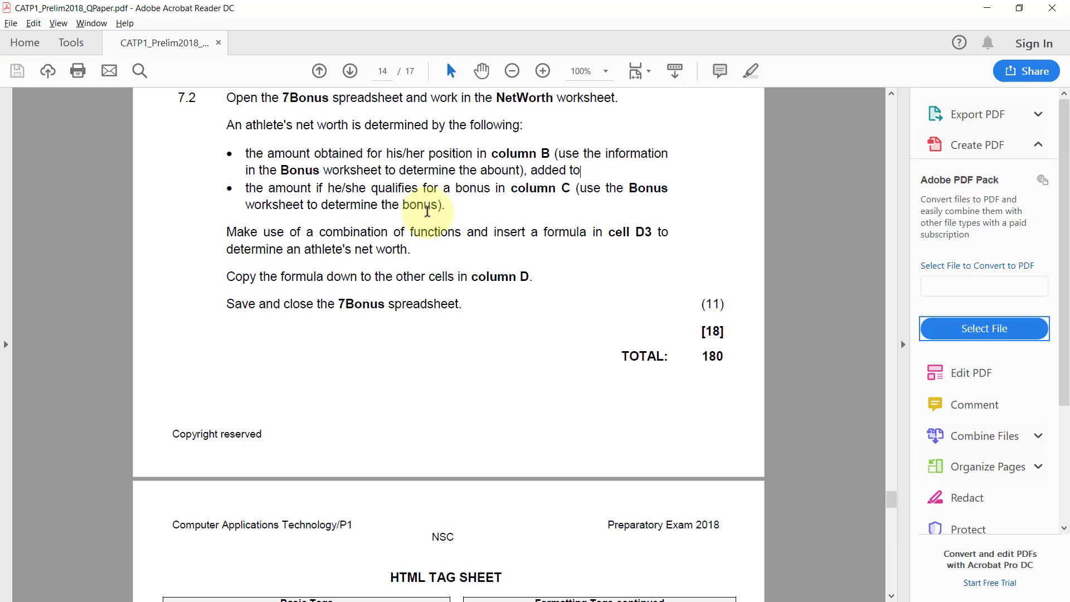
pyautogui.hotkey('alt', 'Tab')
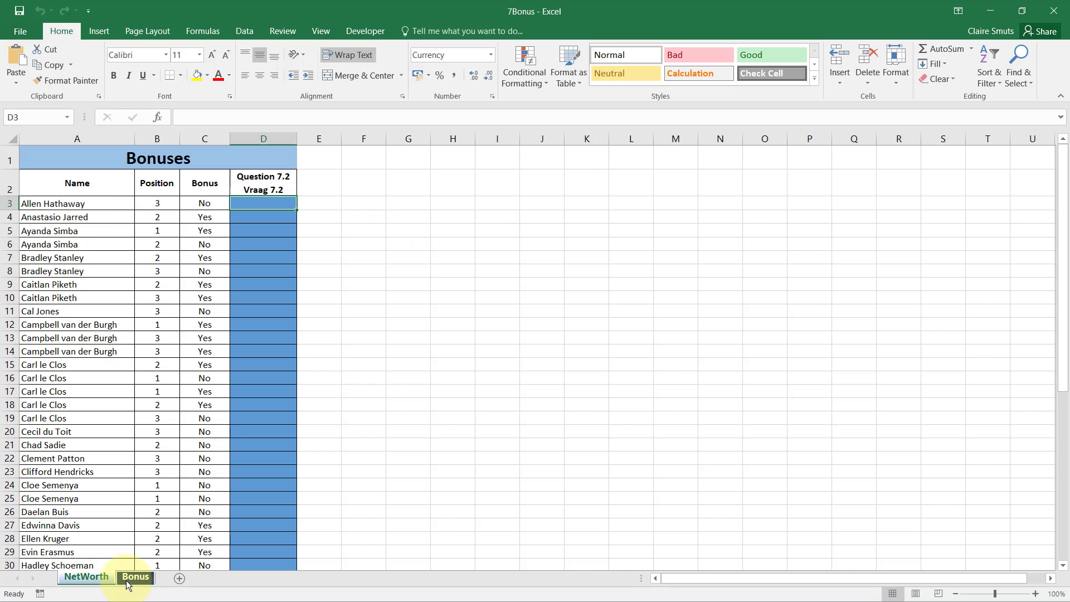
pyautogui.click(132, 577)
pyautogui.moveTo(56, 233); pyautogui.dragTo(82, 252)
pyautogui.click(42, 233)
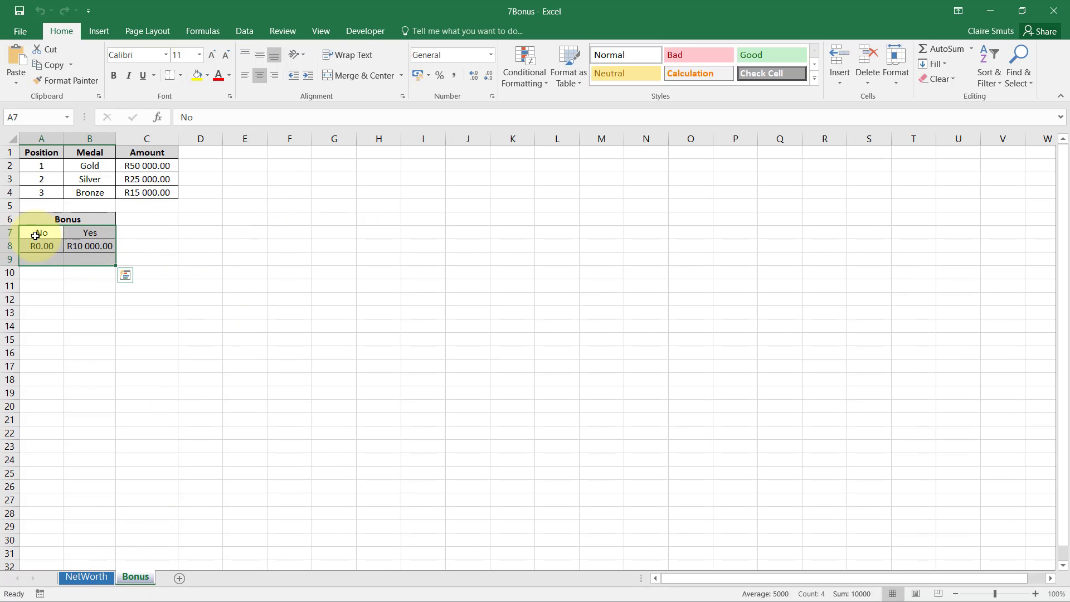
pyautogui.click(89, 237)
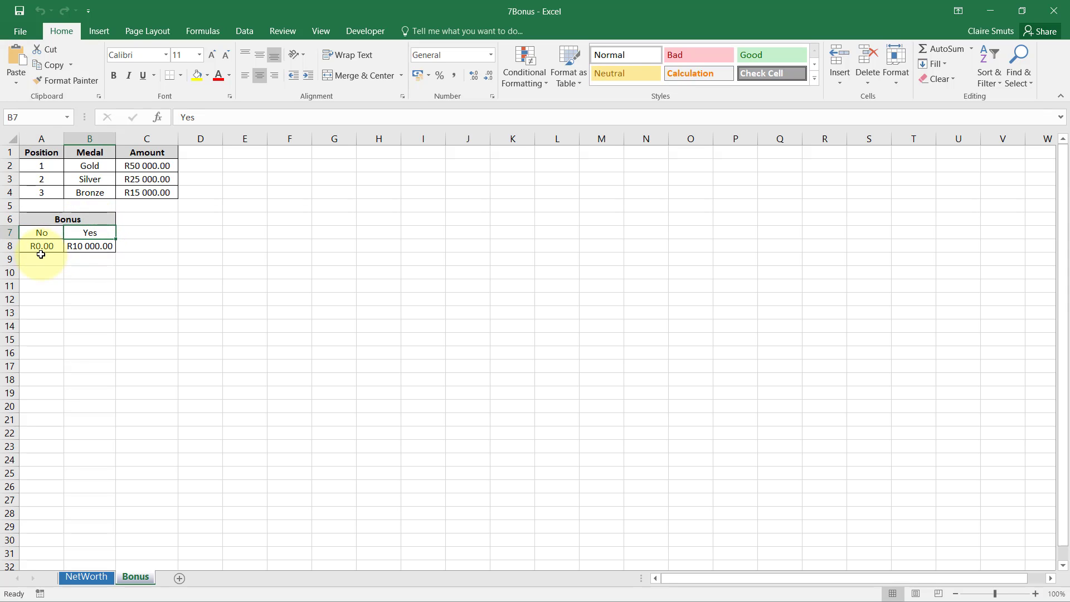
pyautogui.click(39, 245)
pyautogui.click(73, 245)
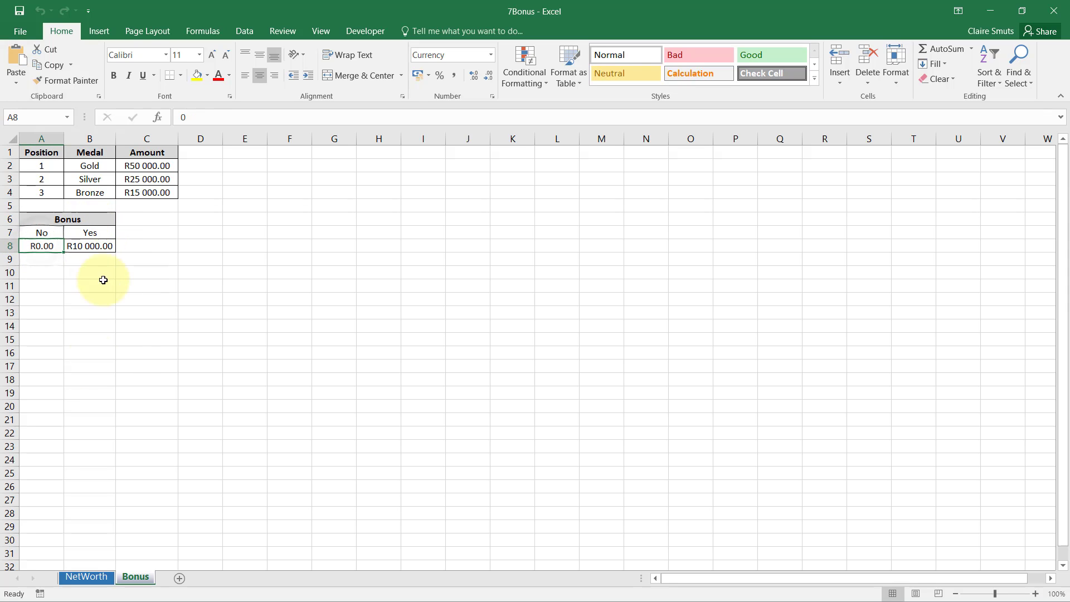
pyautogui.click(87, 577)
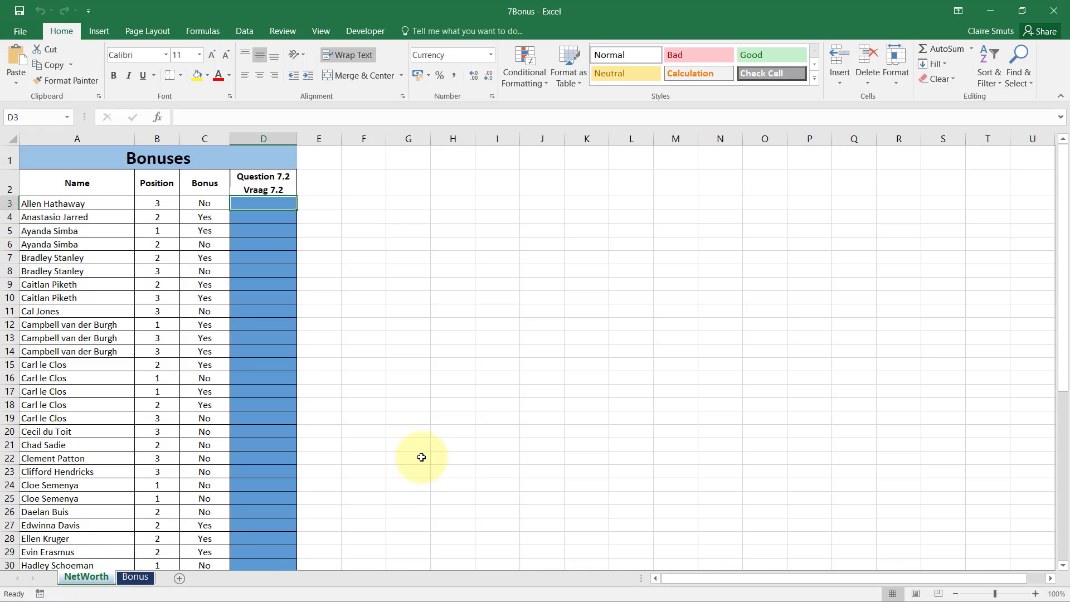
pyautogui.hotkey('alt', 'Tab')
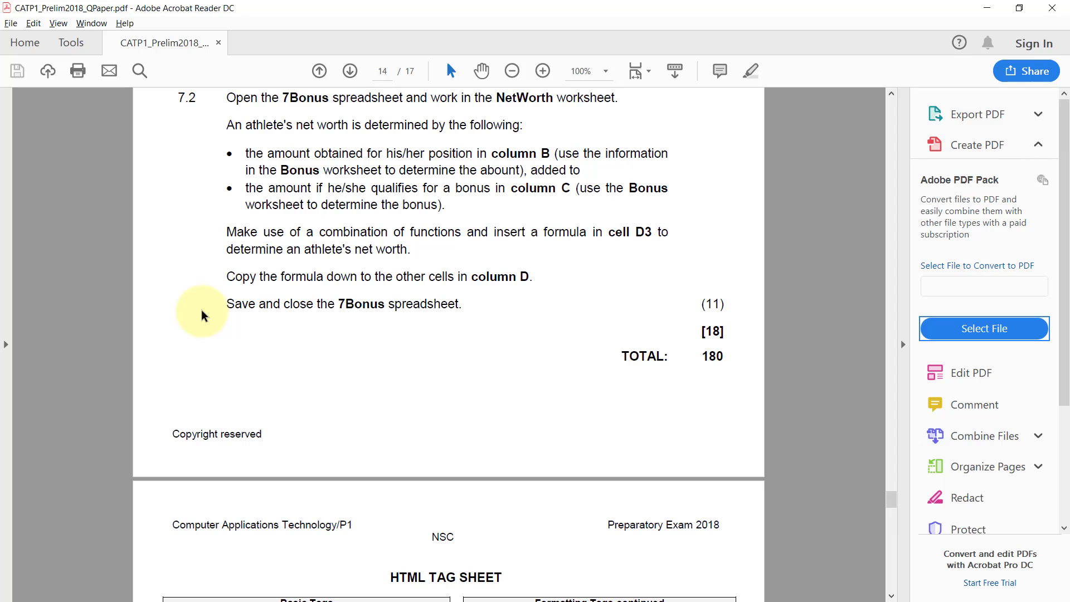
pyautogui.hotkey('alt', 'Tab')
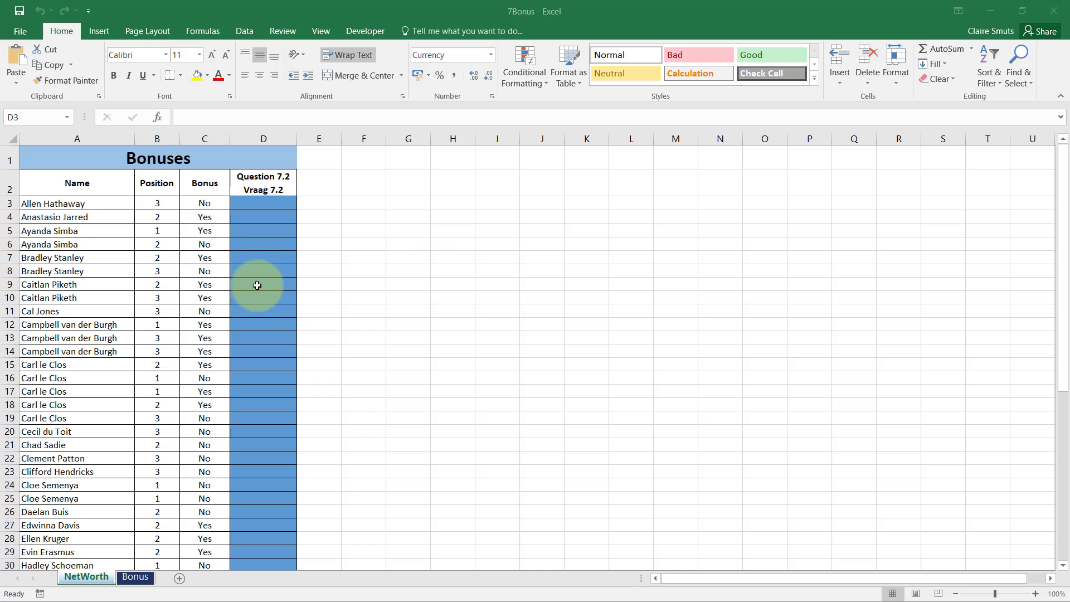
pyautogui.hotkey('alt', 'Tab')
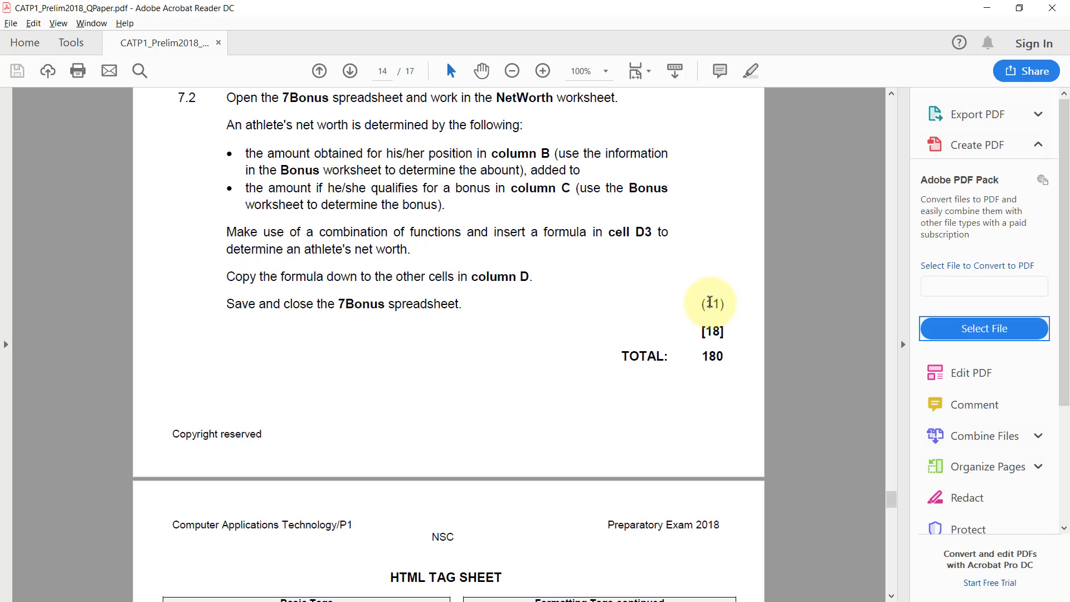
pyautogui.moveTo(700, 303); pyautogui.dragTo(728, 304)
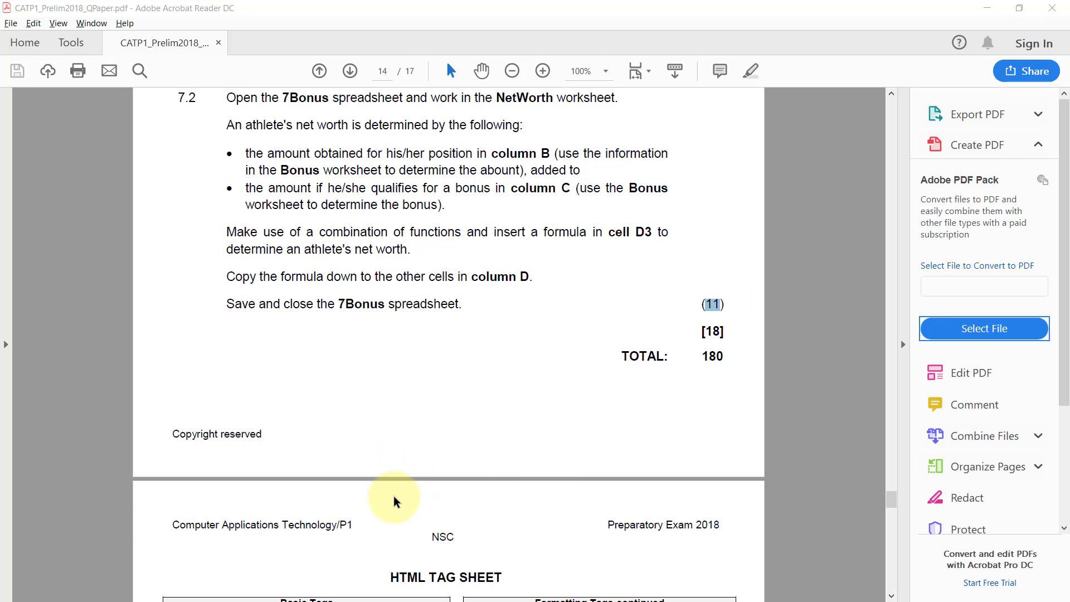
pyautogui.hotkey('alt', 'Tab')
# Check the position values in NetWorth cells B3 to B6
pyautogui.click(326, 210)
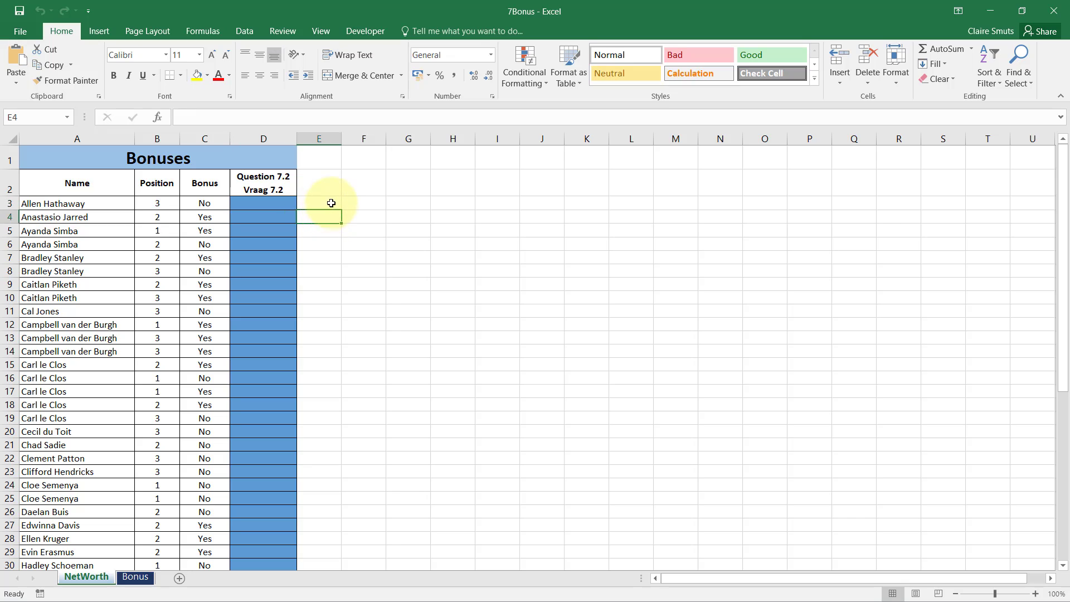
pyautogui.click(333, 206)
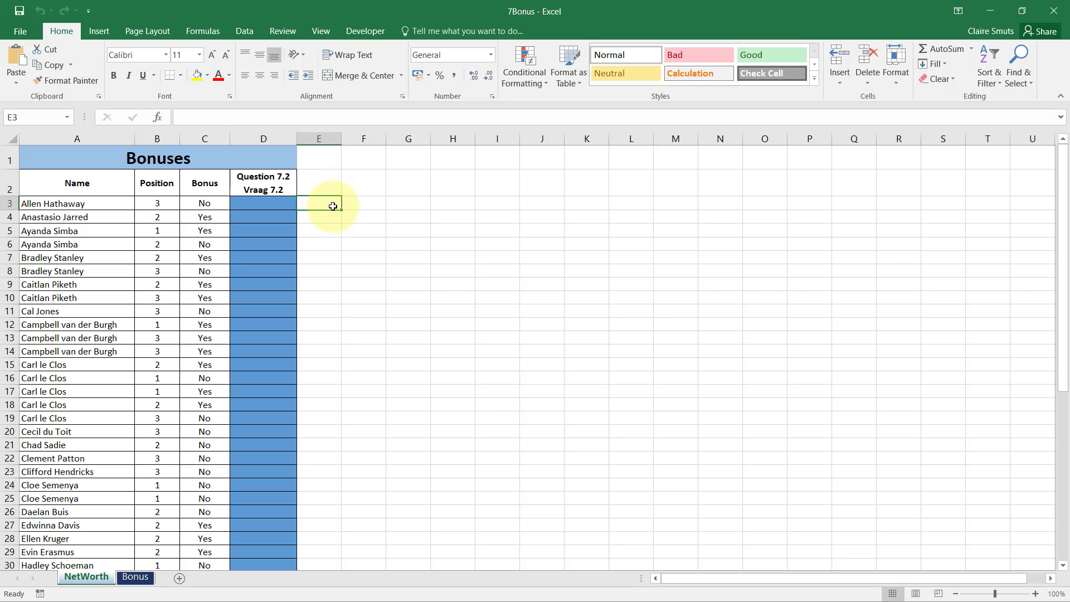
pyautogui.write('=')
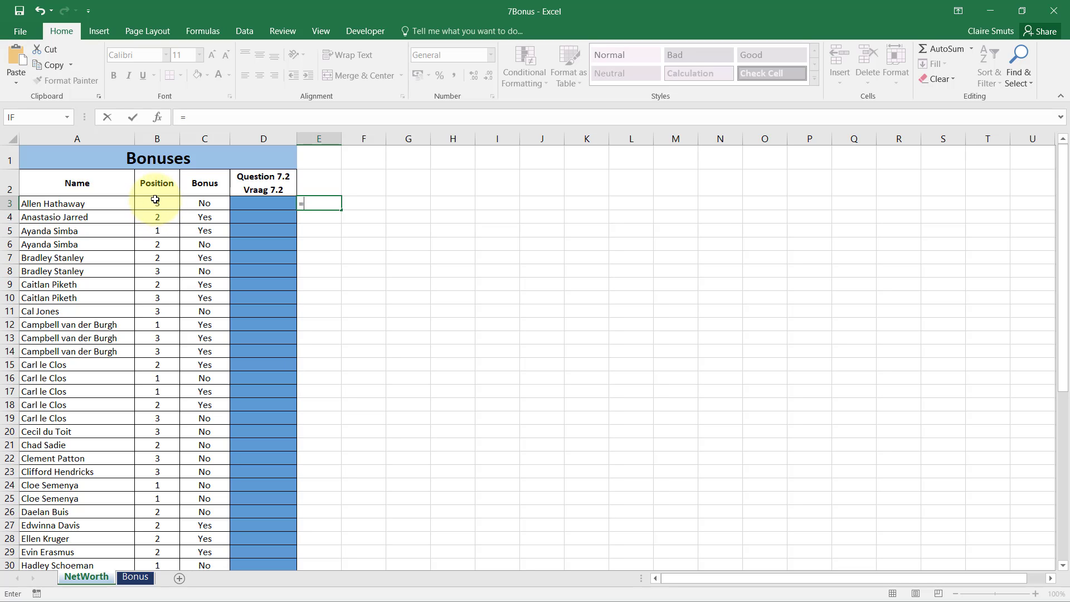
pyautogui.press('Escape')
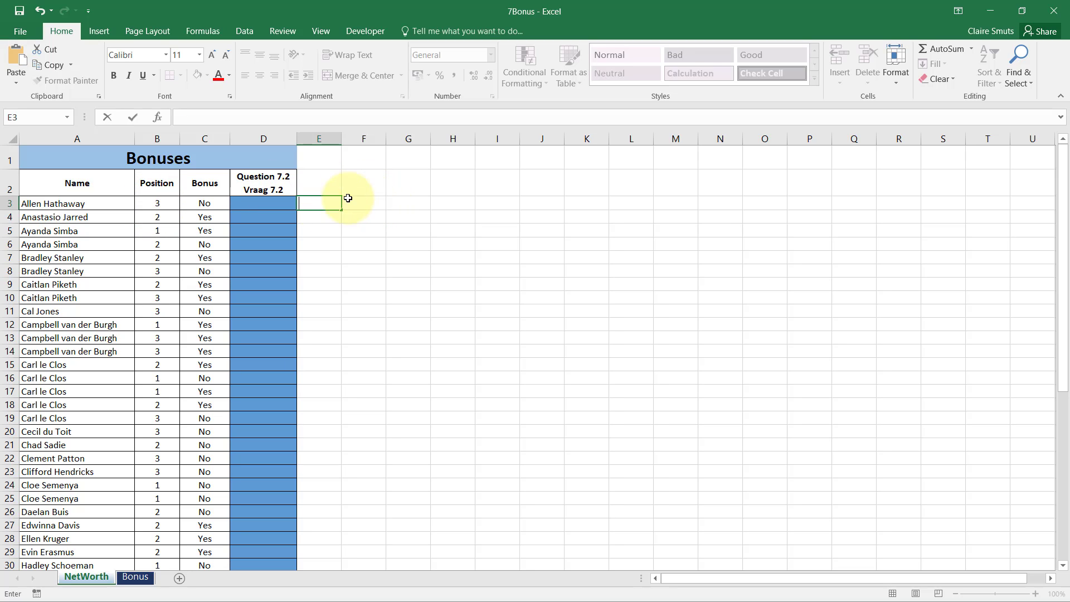
pyautogui.click(152, 203)
pyautogui.click(153, 217)
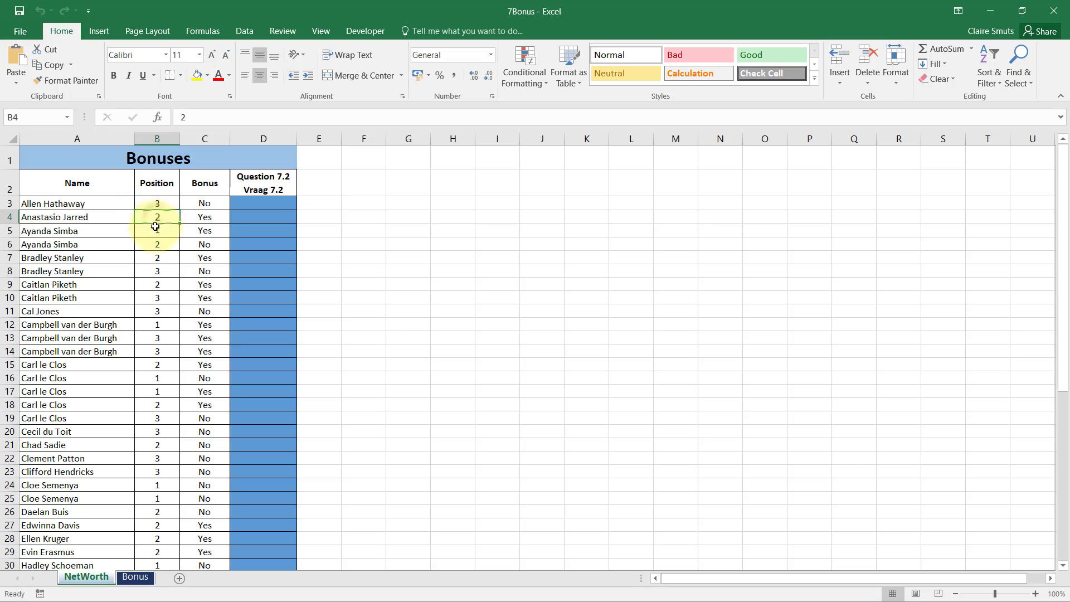
pyautogui.click(152, 230)
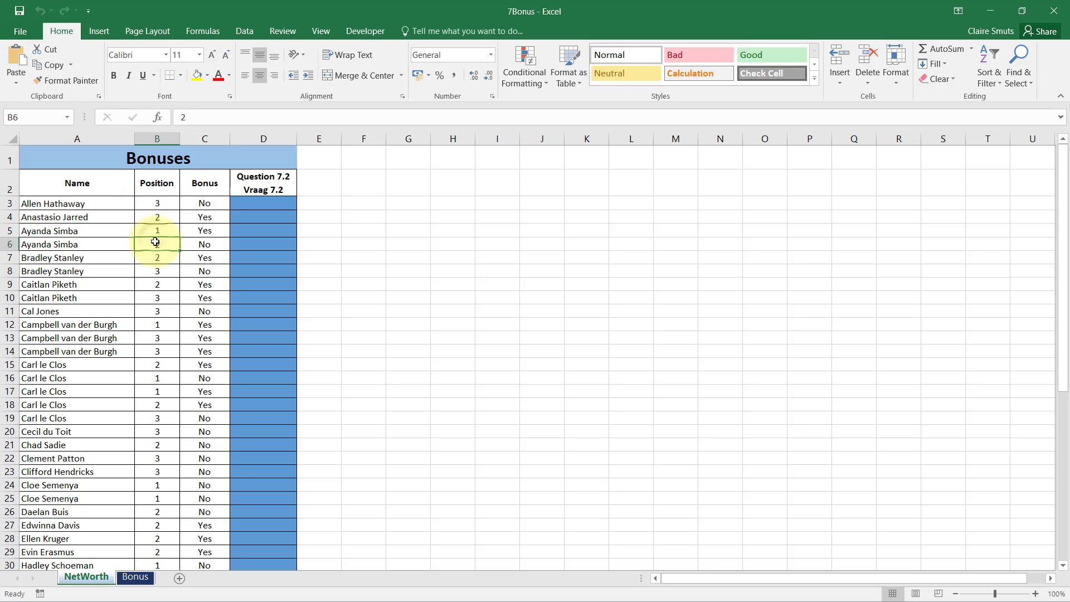
pyautogui.click(156, 243)
# Examine the Bonus sheet's position lookup table A2:C4, then return to NetWorth cell E3
pyautogui.click(135, 576)
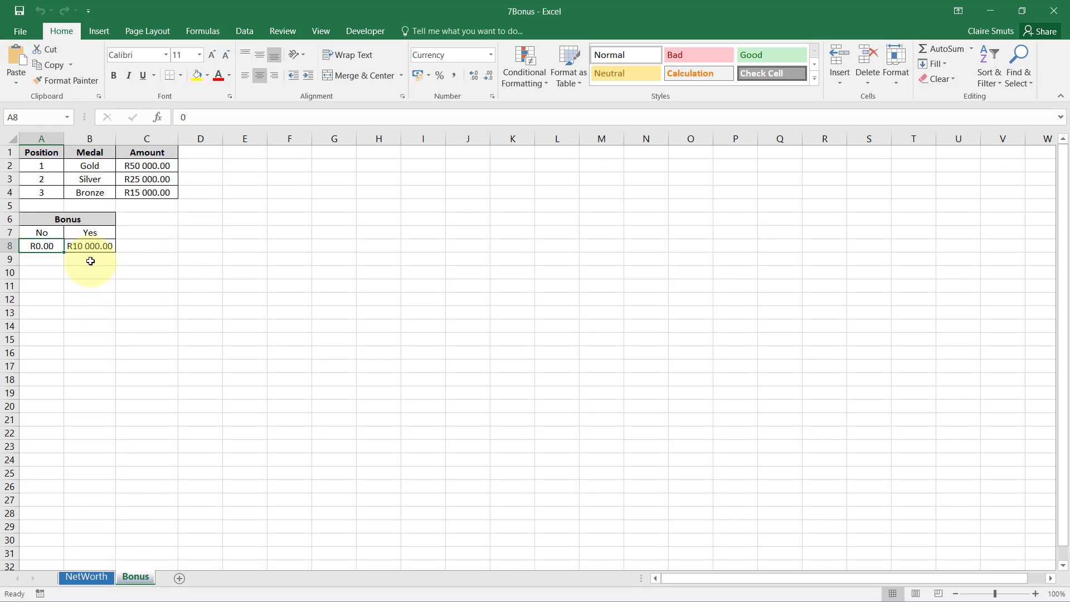
pyautogui.moveTo(42, 166); pyautogui.dragTo(146, 192)
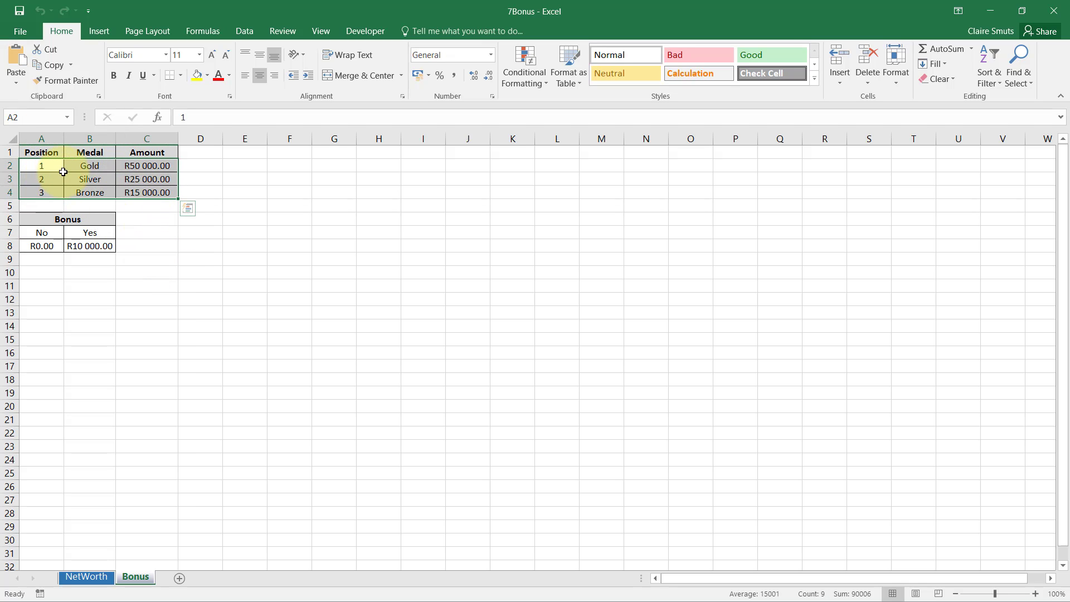
pyautogui.click(94, 168)
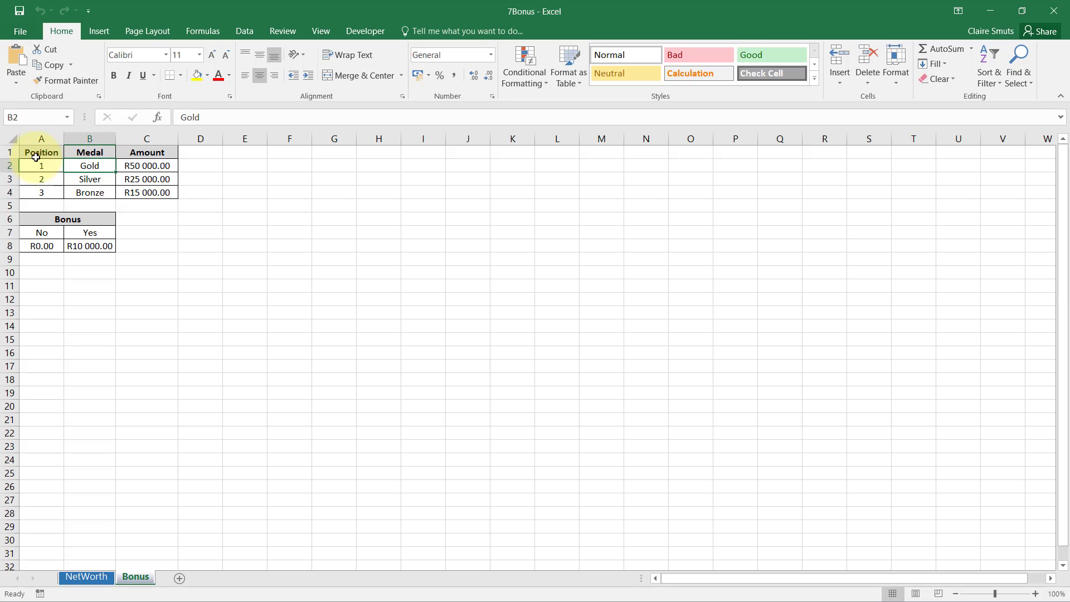
pyautogui.moveTo(41, 152); pyautogui.dragTo(53, 232)
pyautogui.click(41, 153)
pyautogui.moveTo(39, 150); pyautogui.dragTo(54, 195)
pyautogui.moveTo(41, 153); pyautogui.dragTo(41, 206)
pyautogui.click(28, 161)
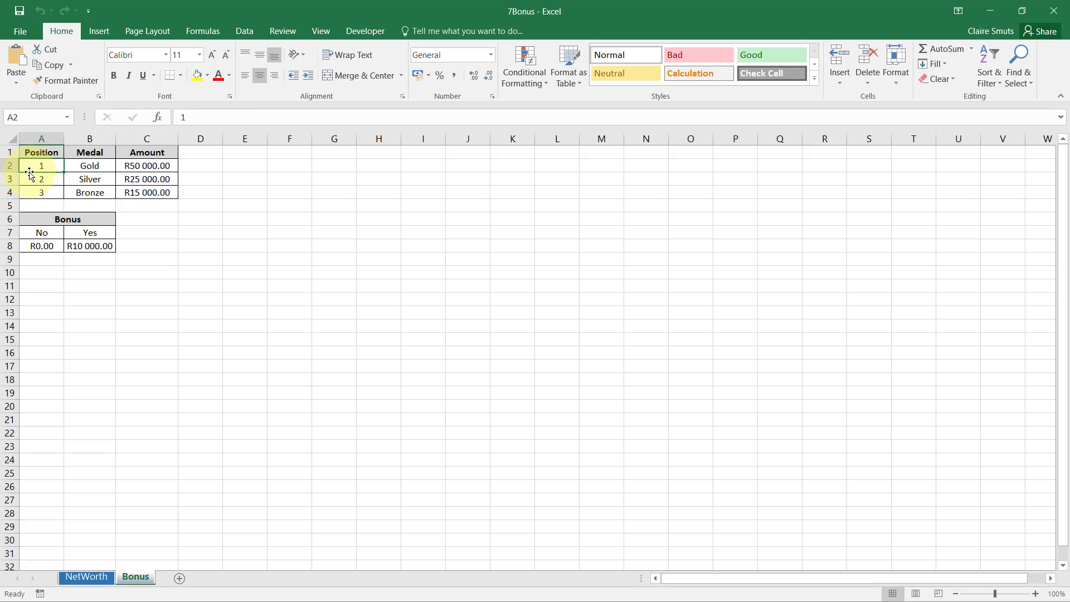
pyautogui.moveTo(31, 197); pyautogui.dragTo(40, 152)
pyautogui.click(85, 578)
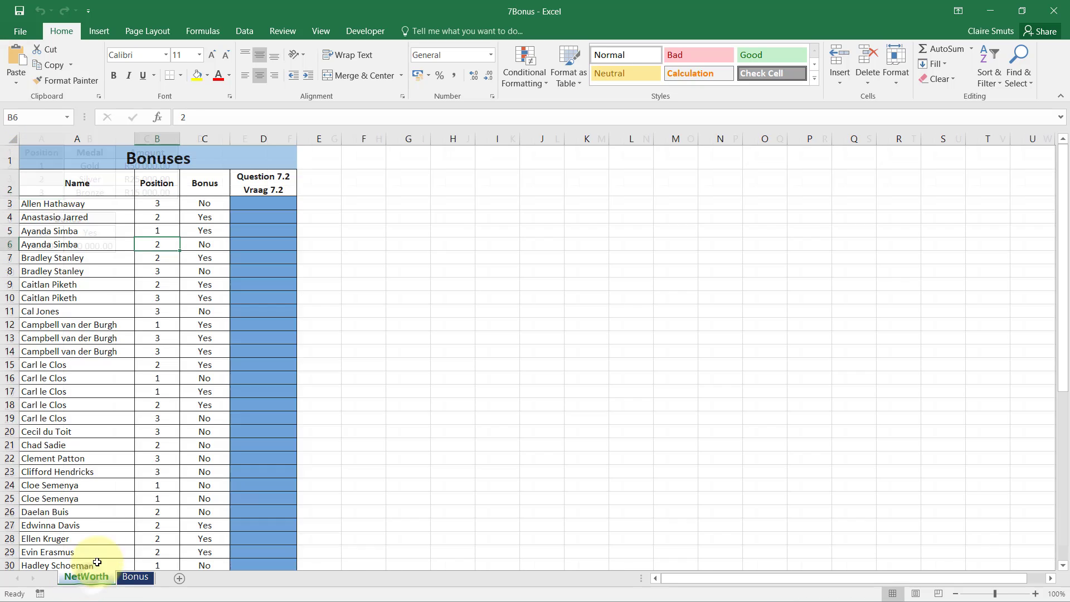
pyautogui.click(156, 203)
pyautogui.click(331, 205)
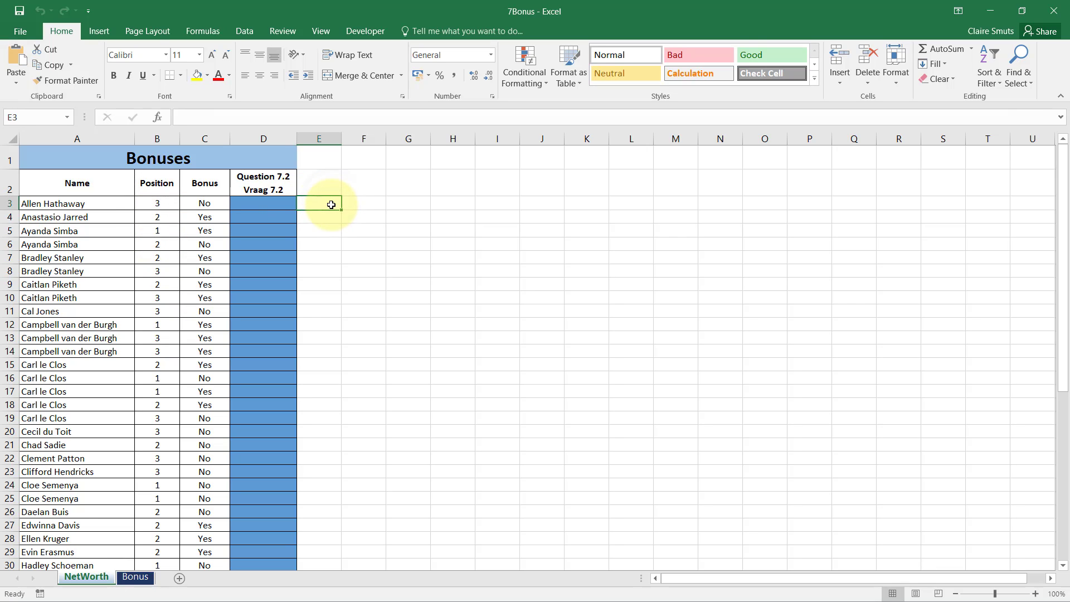
# Start a VLOOKUP in E3 on B3 against the absolute table Bonus!$A$2:$C$4
pyautogui.write('=vloo')
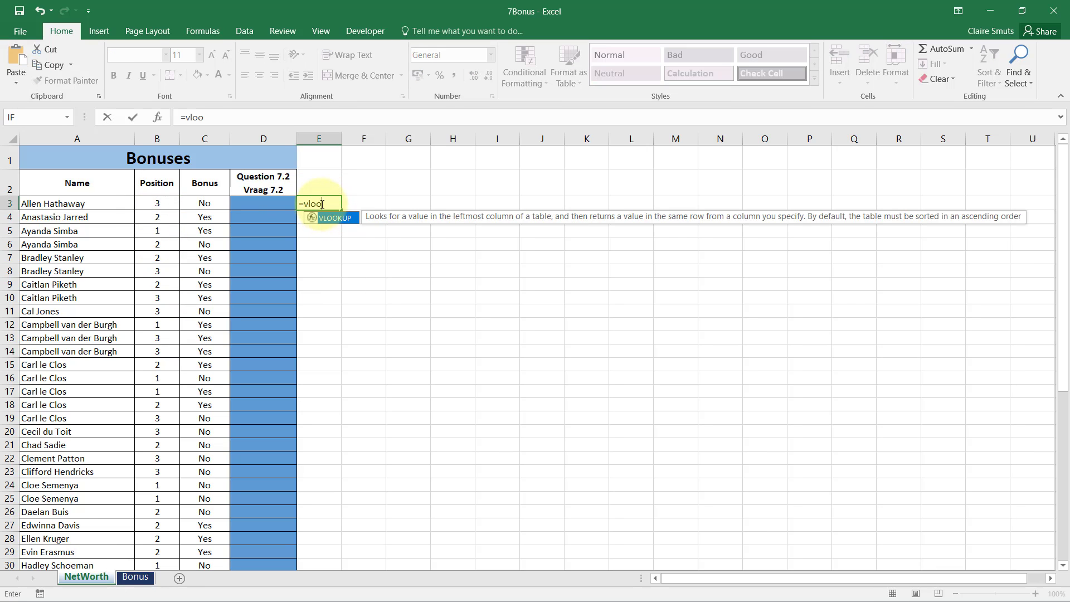
pyautogui.press('Tab')
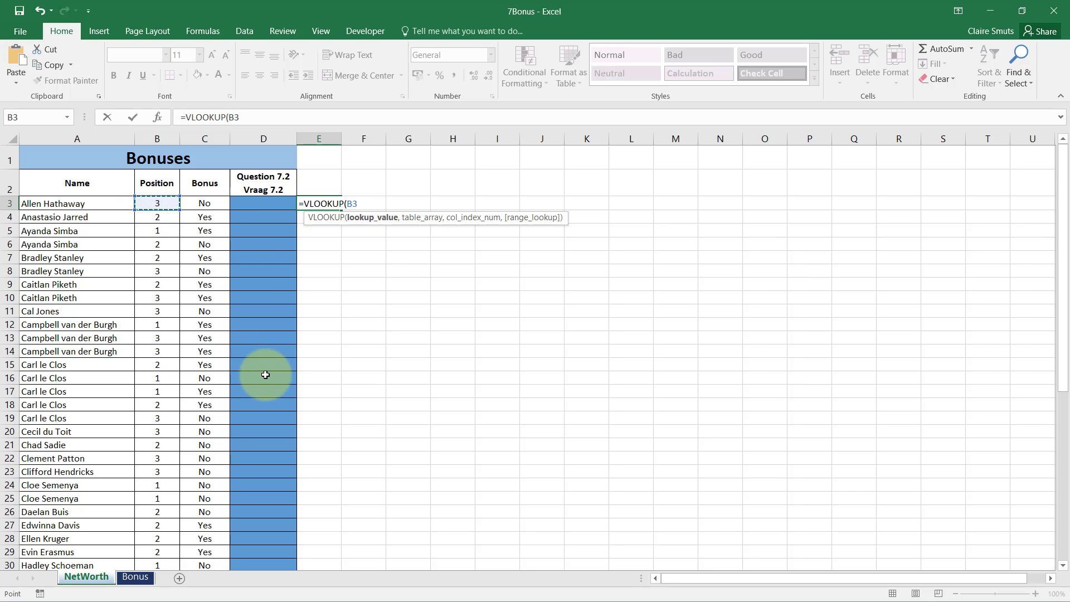
pyautogui.write(',')
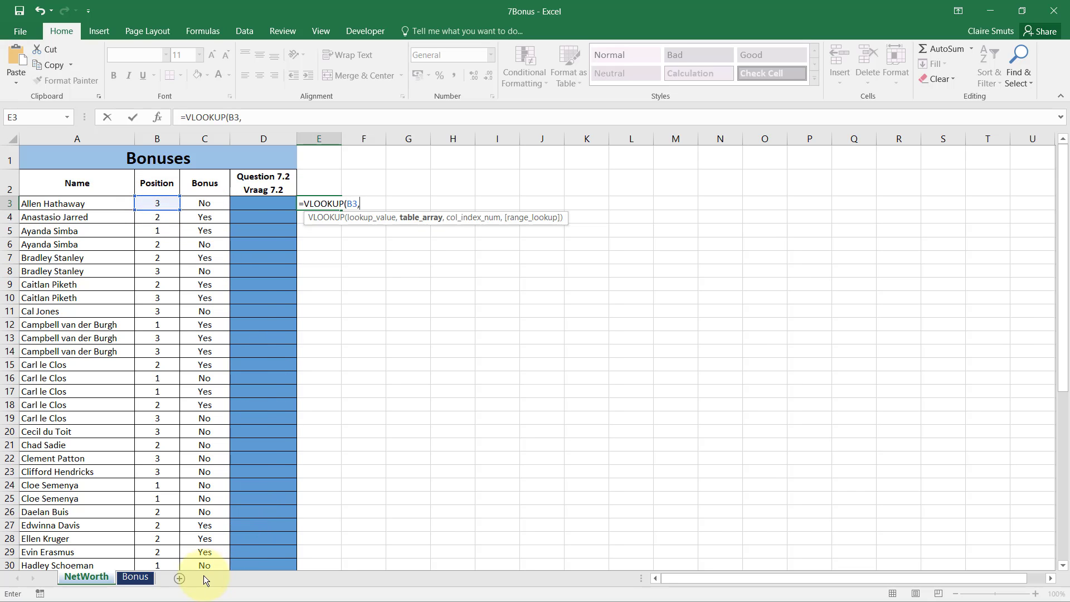
pyautogui.click(136, 576)
pyautogui.moveTo(41, 165); pyautogui.dragTo(142, 192)
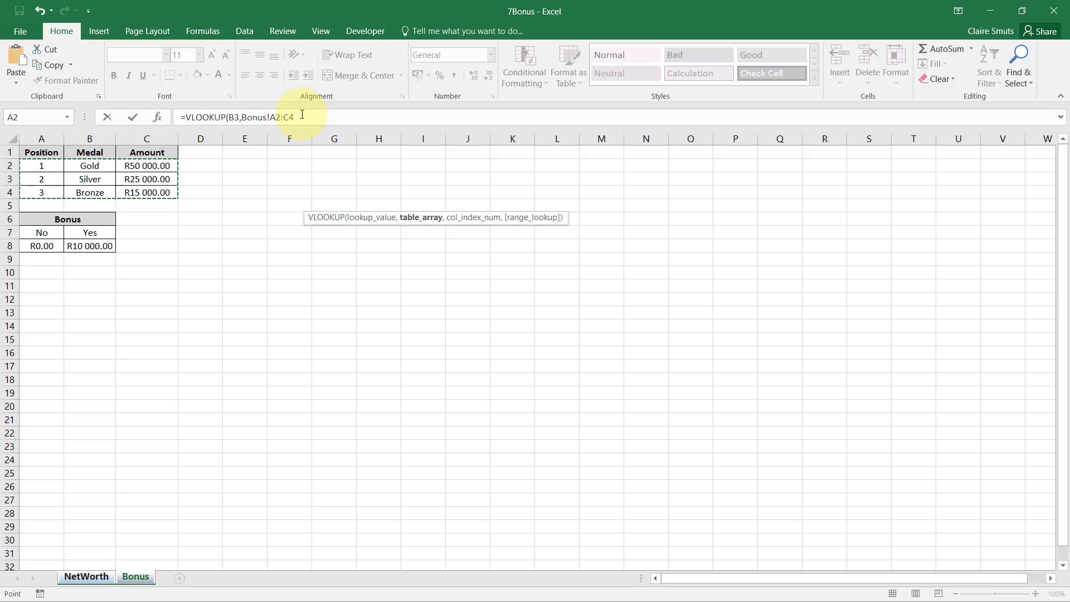
pyautogui.press('F4')
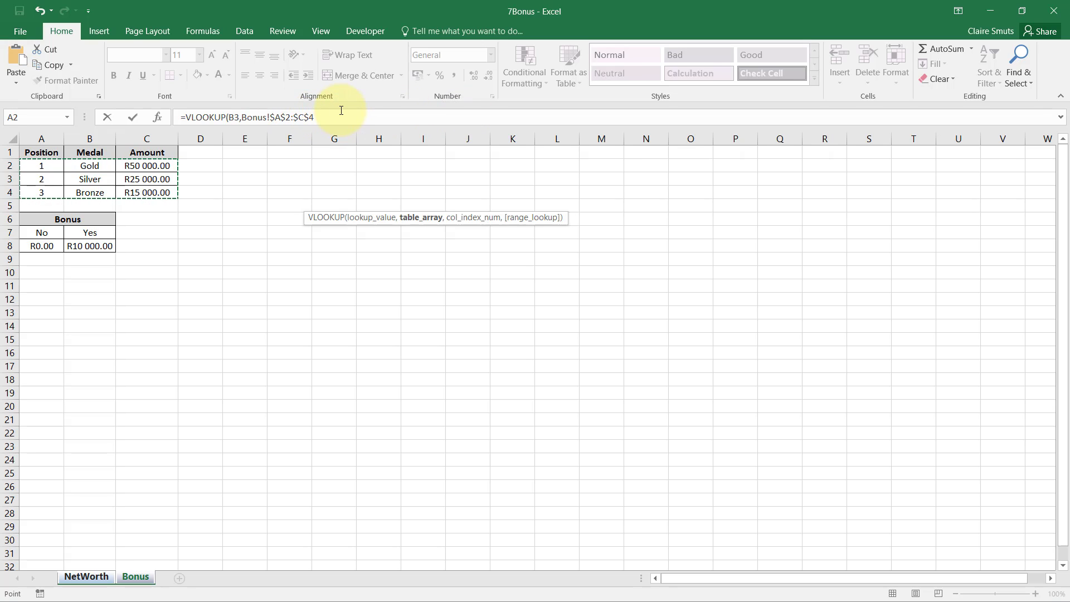
pyautogui.write(',')
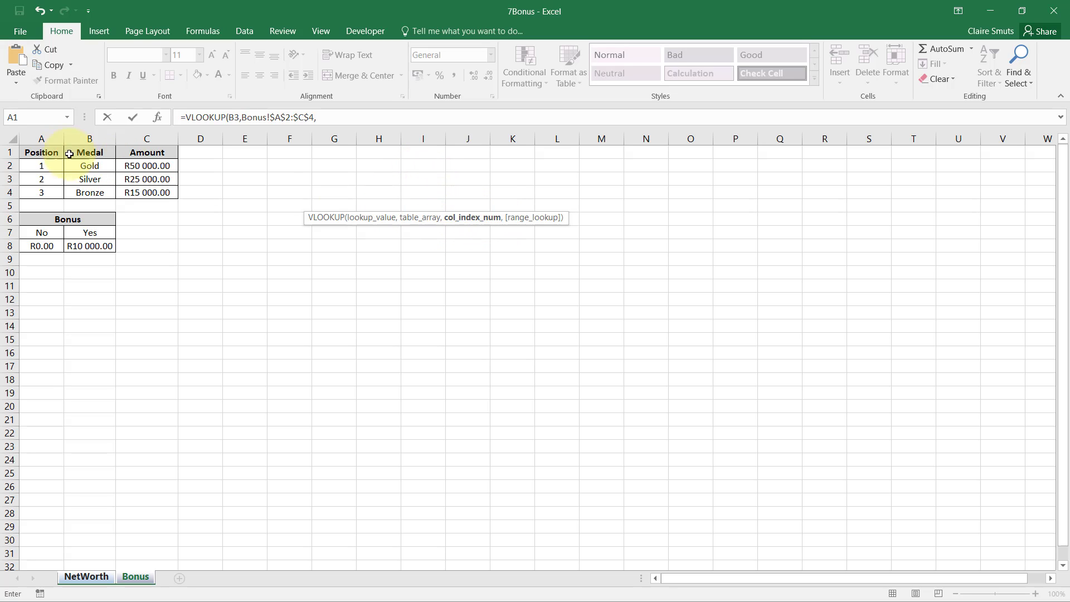
# Complete the VLOOKUP with column 3 and FALSE for an exact match, returning 15000
pyautogui.click(353, 119)
pyautogui.rightClick(349, 124)
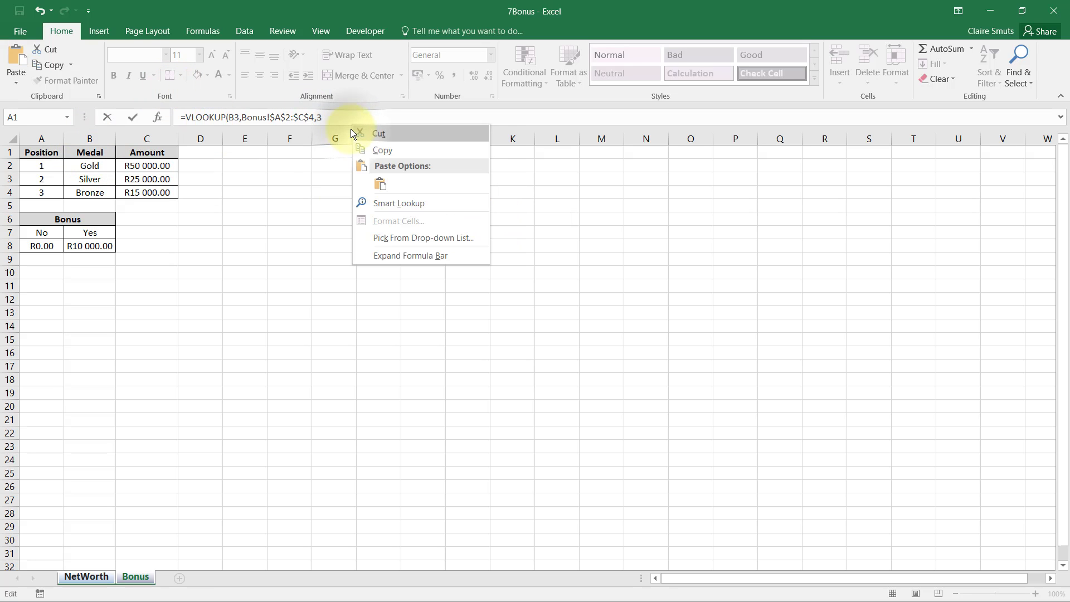
pyautogui.click(339, 113)
pyautogui.write('3')
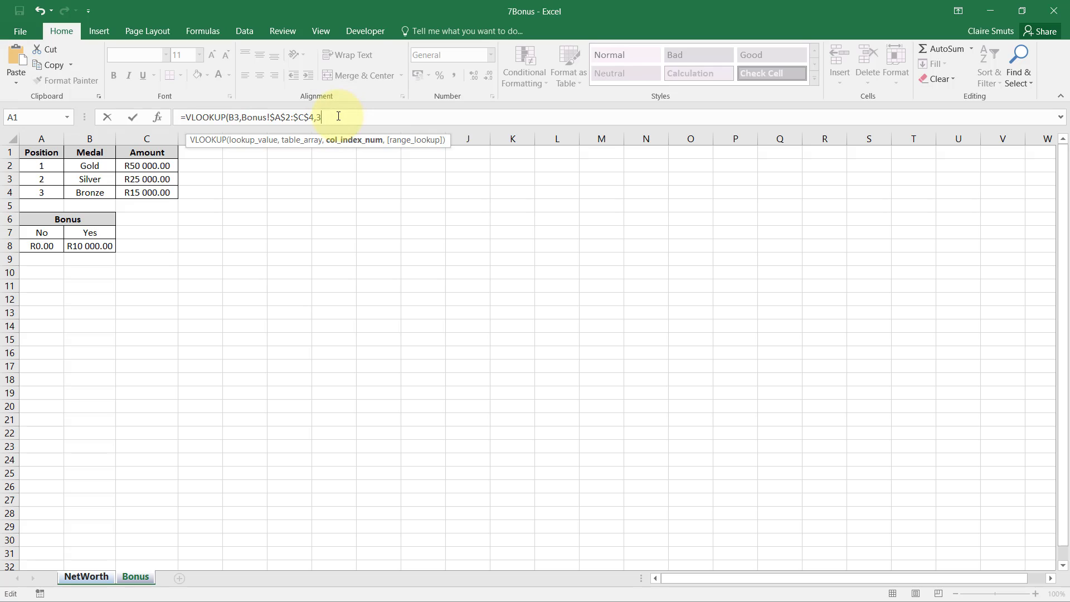
pyautogui.write(',')
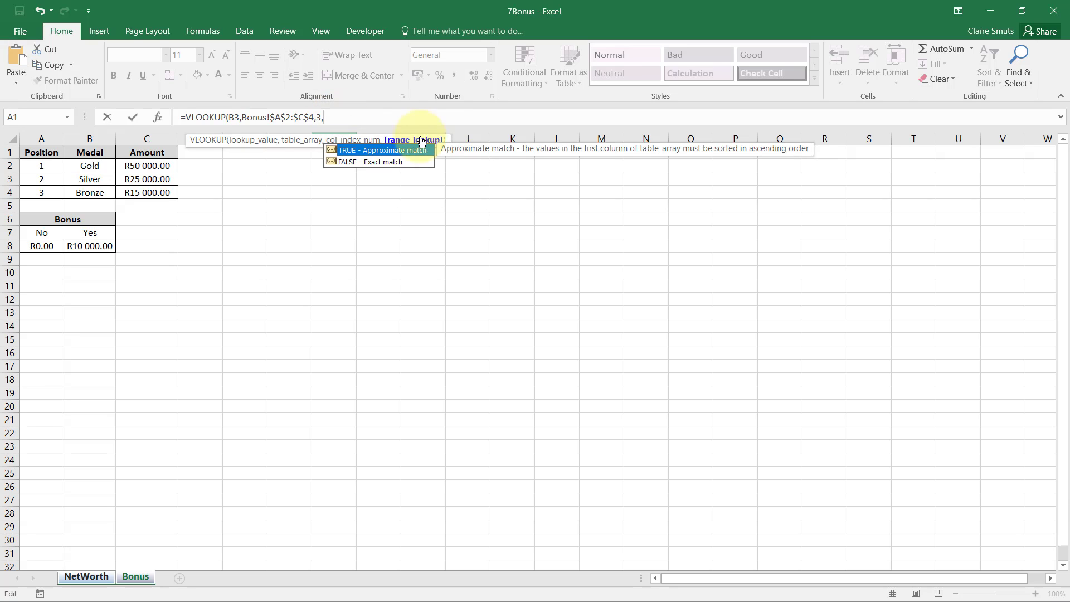
pyautogui.click(379, 162)
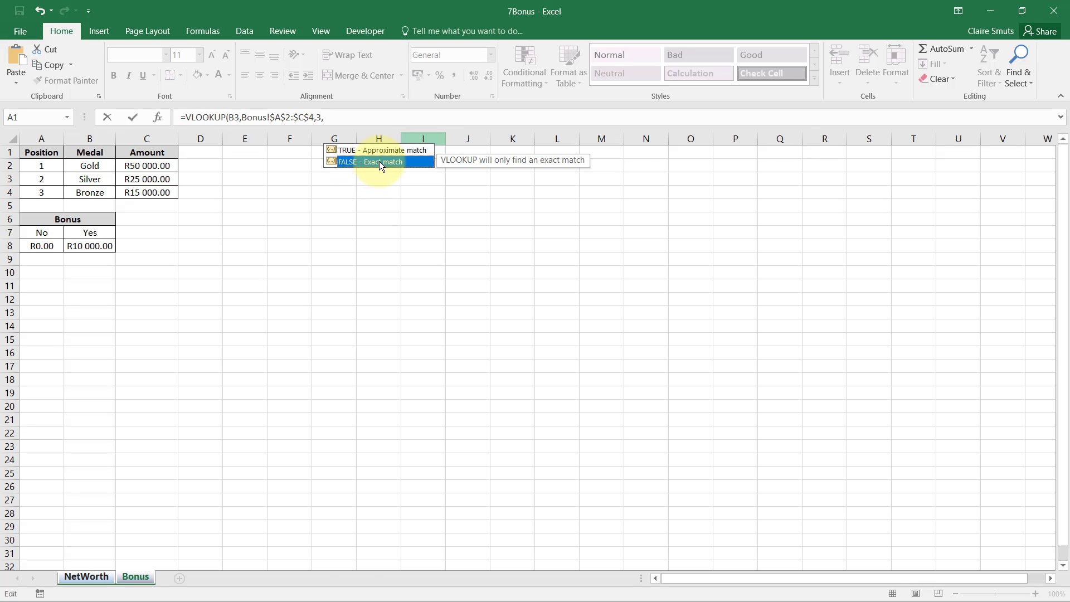
pyautogui.click(339, 116)
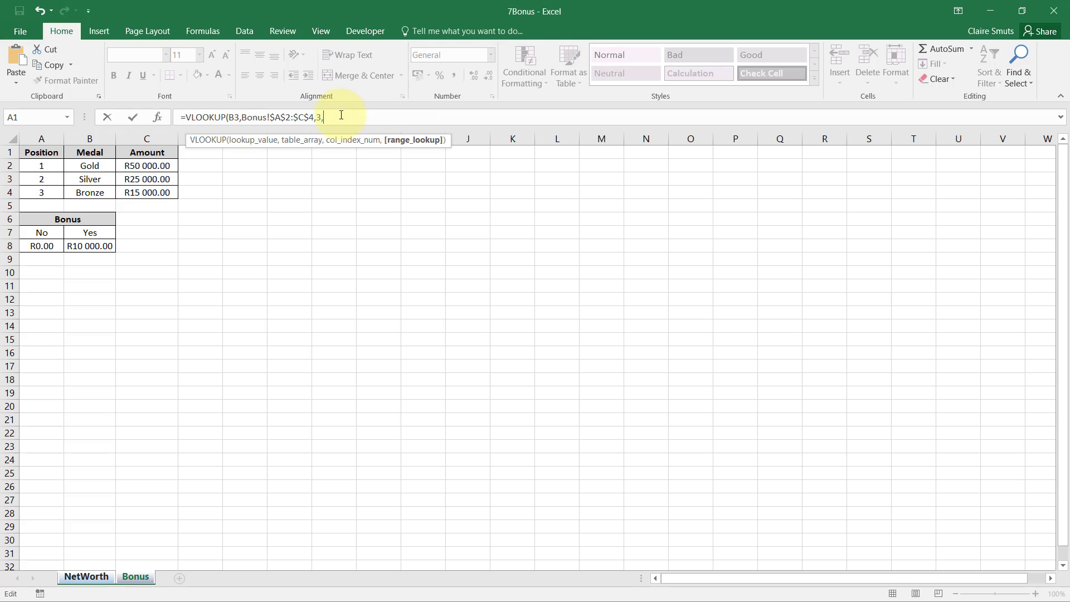
pyautogui.write('f')
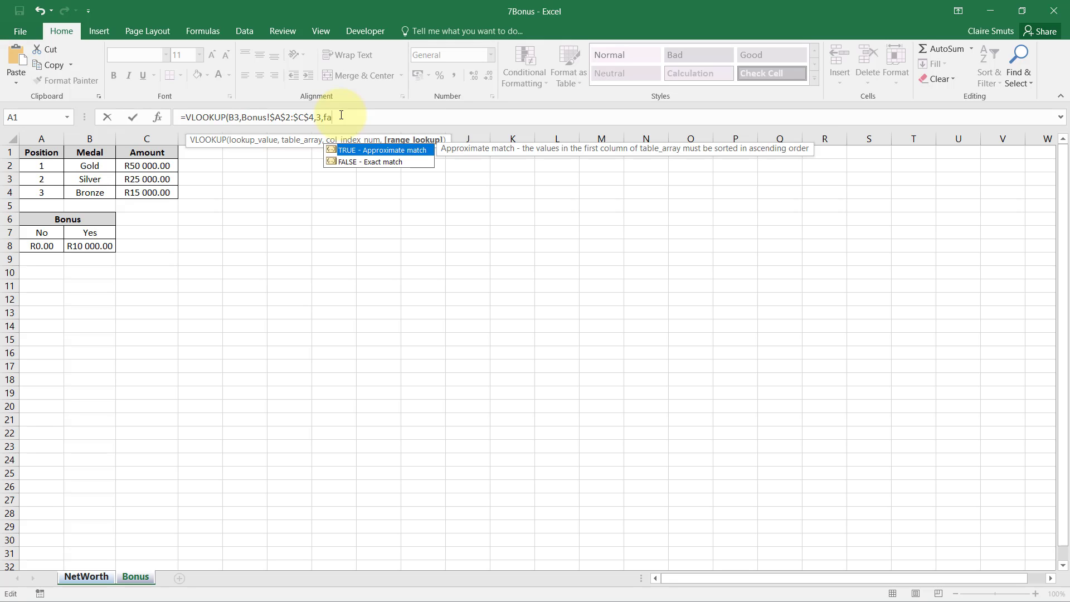
pyautogui.write('a')
pyautogui.press('Down')
pyautogui.press('Tab')
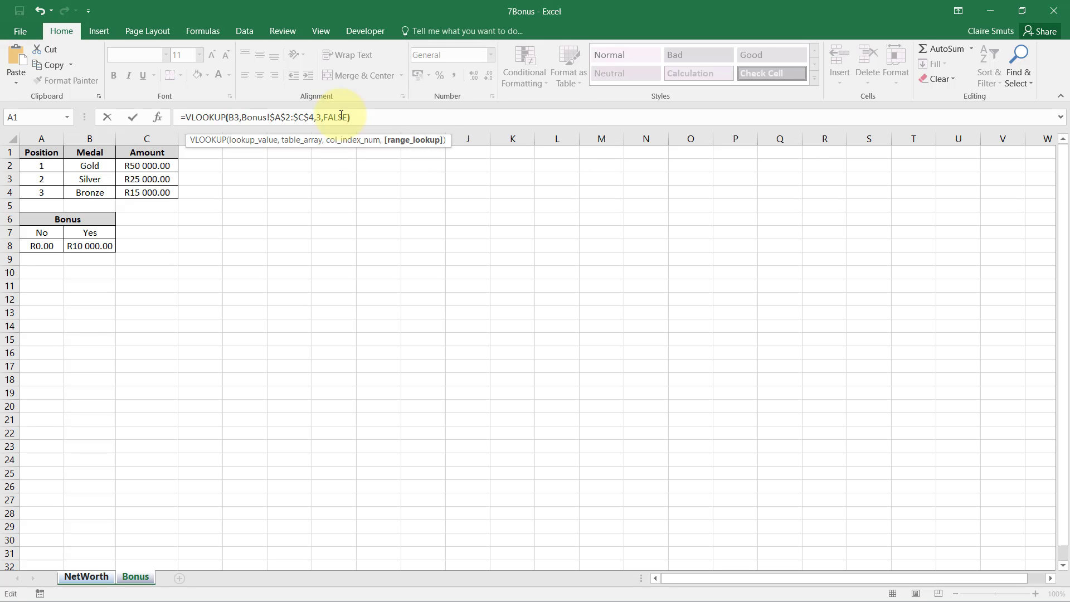
pyautogui.press('Return')
pyautogui.click(336, 208)
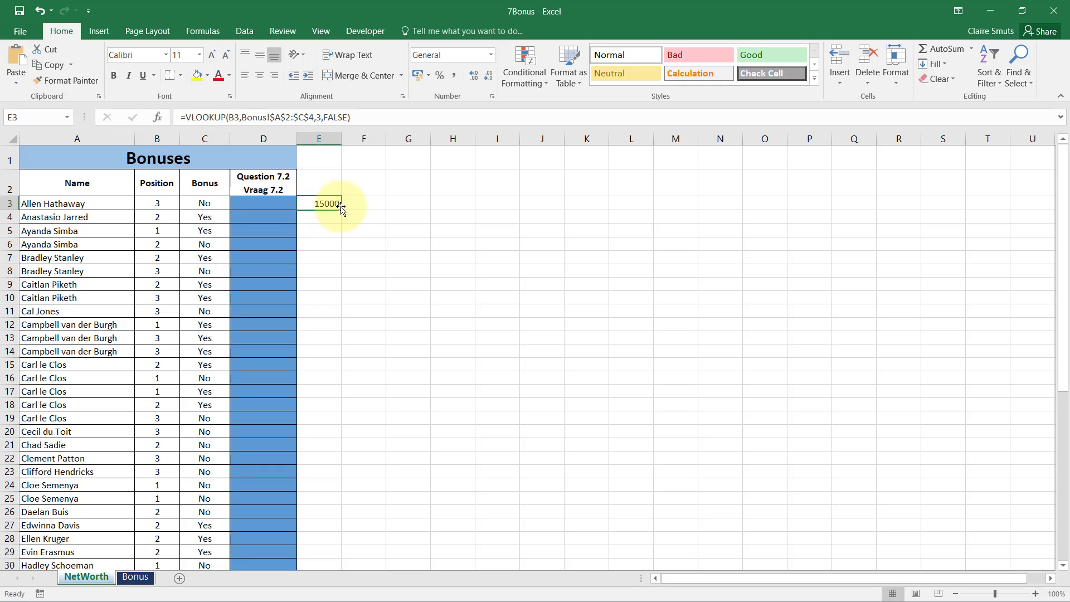
pyautogui.click(375, 204)
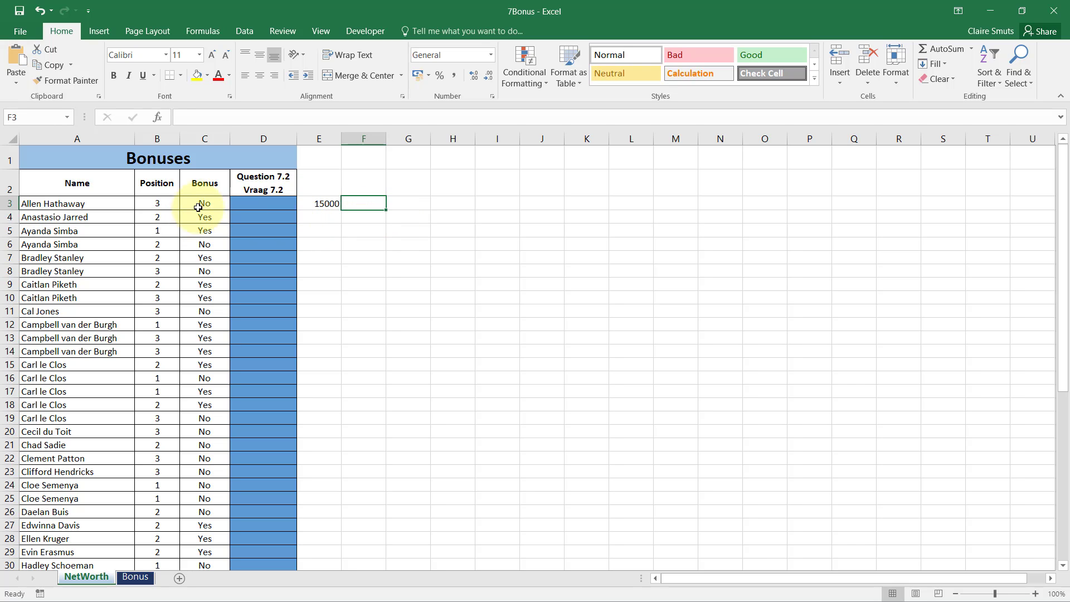
pyautogui.moveTo(203, 205); pyautogui.dragTo(199, 222)
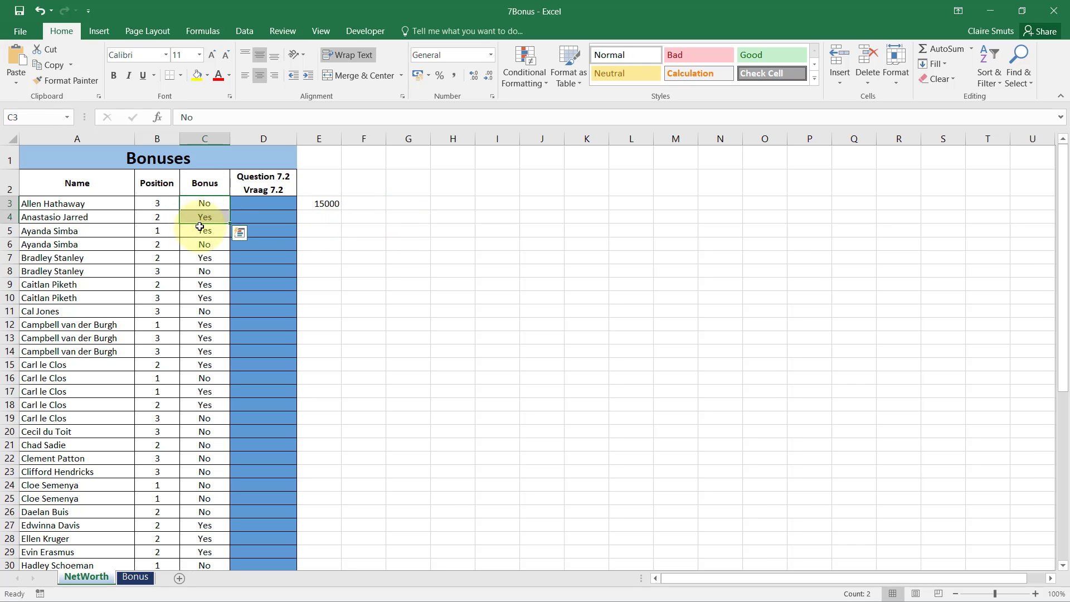
pyautogui.click(133, 577)
pyautogui.moveTo(43, 232); pyautogui.dragTo(87, 233)
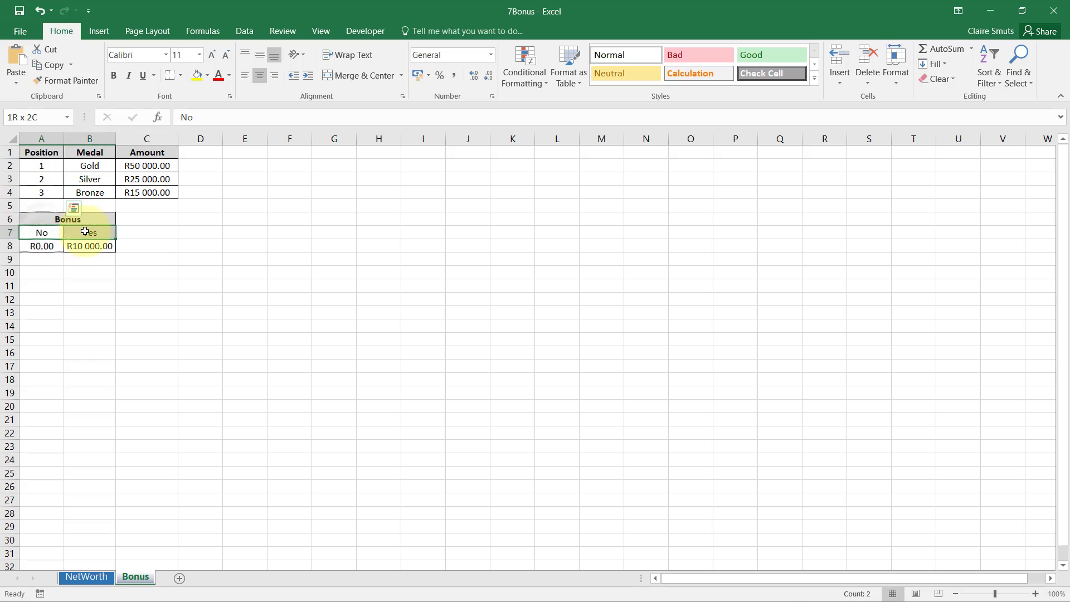
pyautogui.click(37, 230)
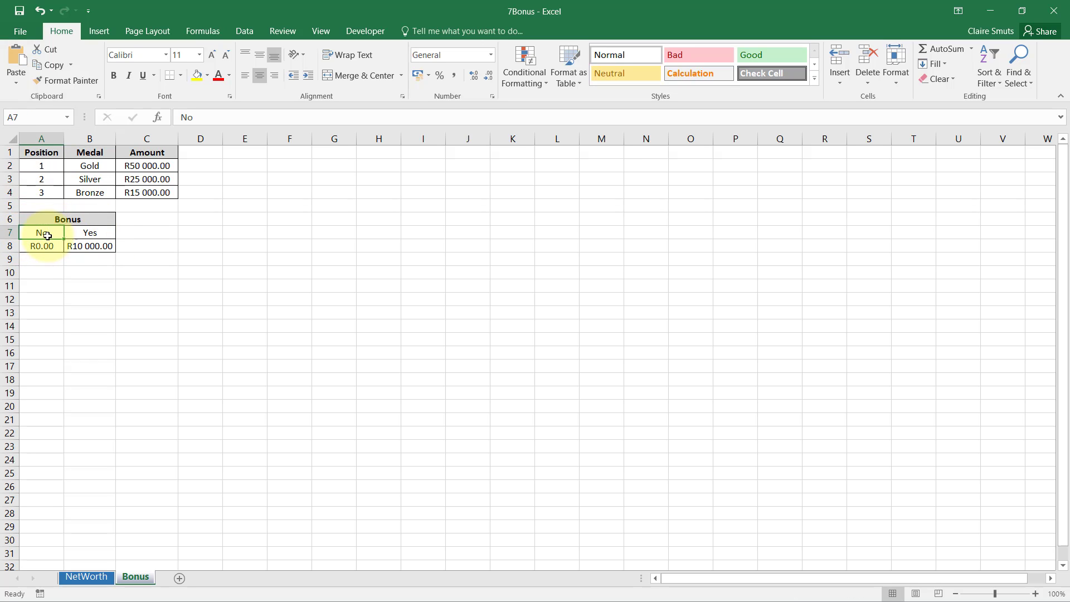
pyautogui.moveTo(47, 235); pyautogui.dragTo(89, 244)
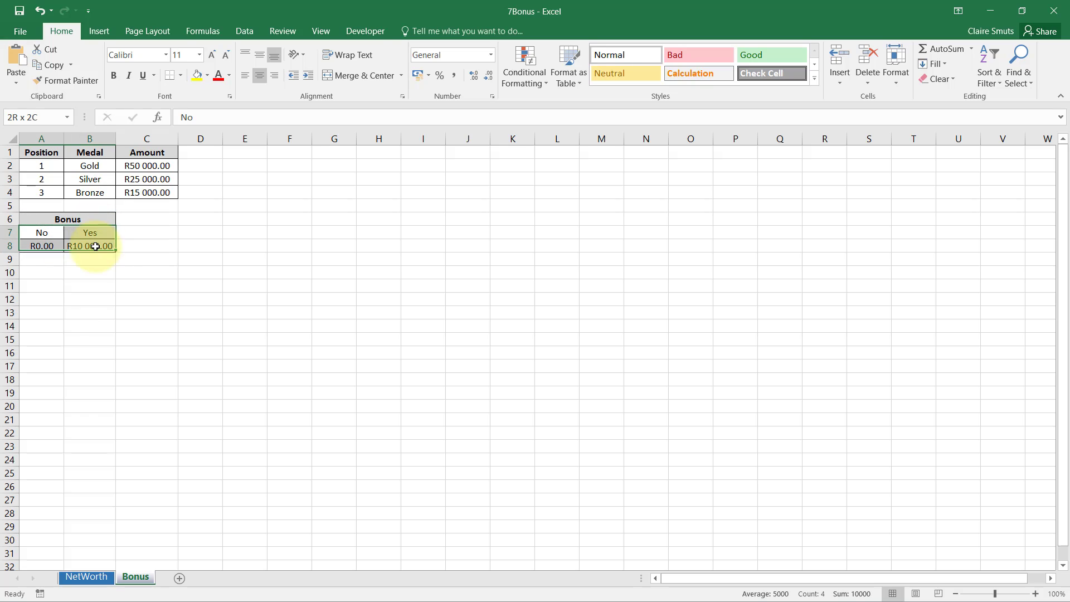
pyautogui.click(102, 580)
# Enter =HLOOKUP(C3,Bonus!A7:B8,2,False) in cell F3
pyautogui.click(362, 206)
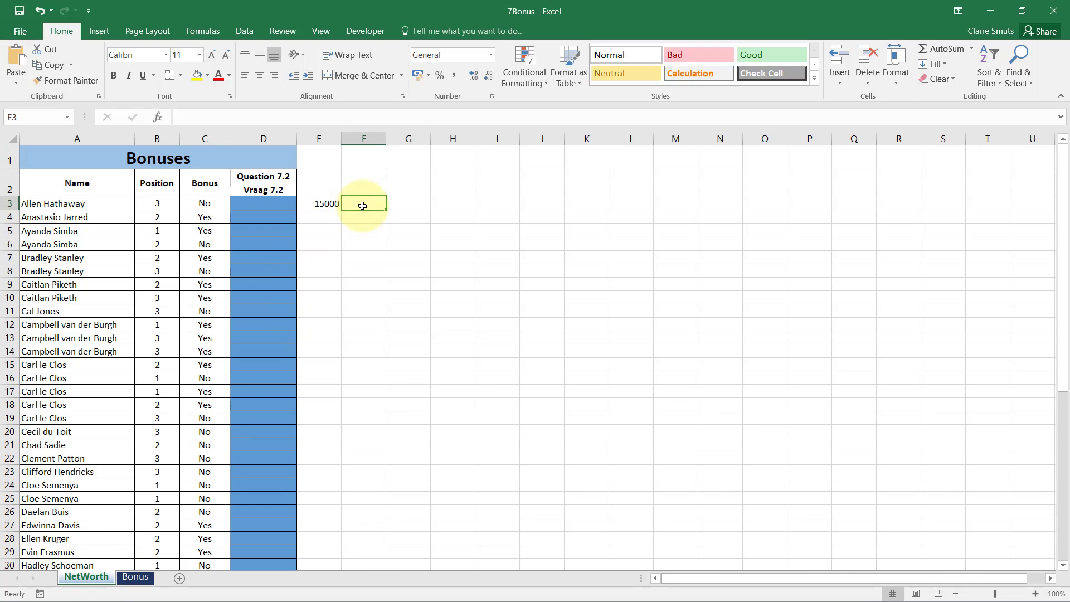
pyautogui.write('=hlo')
pyautogui.press('Tab')
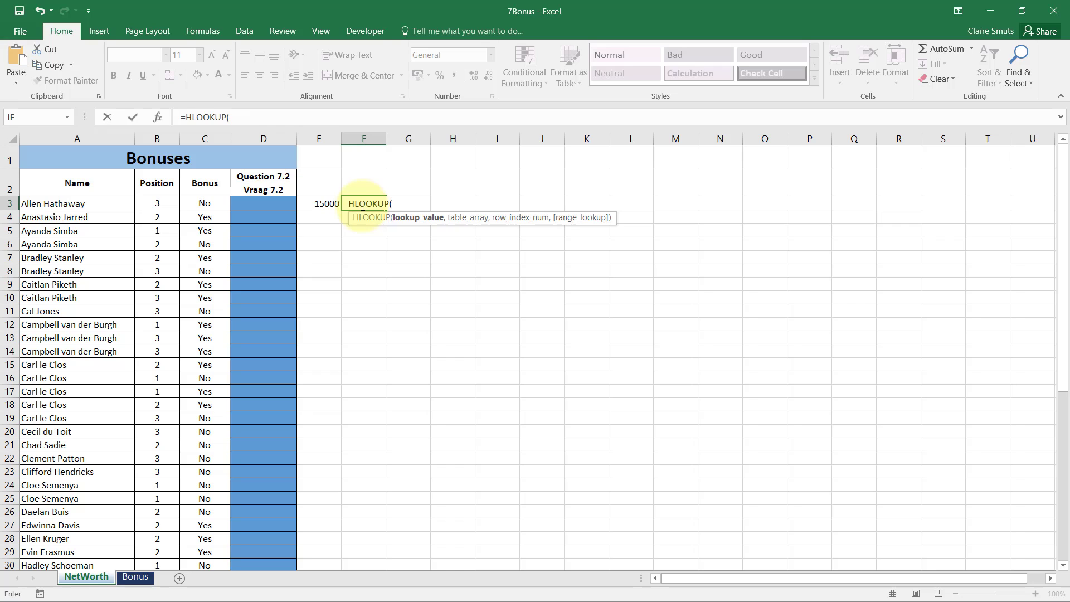
pyautogui.click(211, 203)
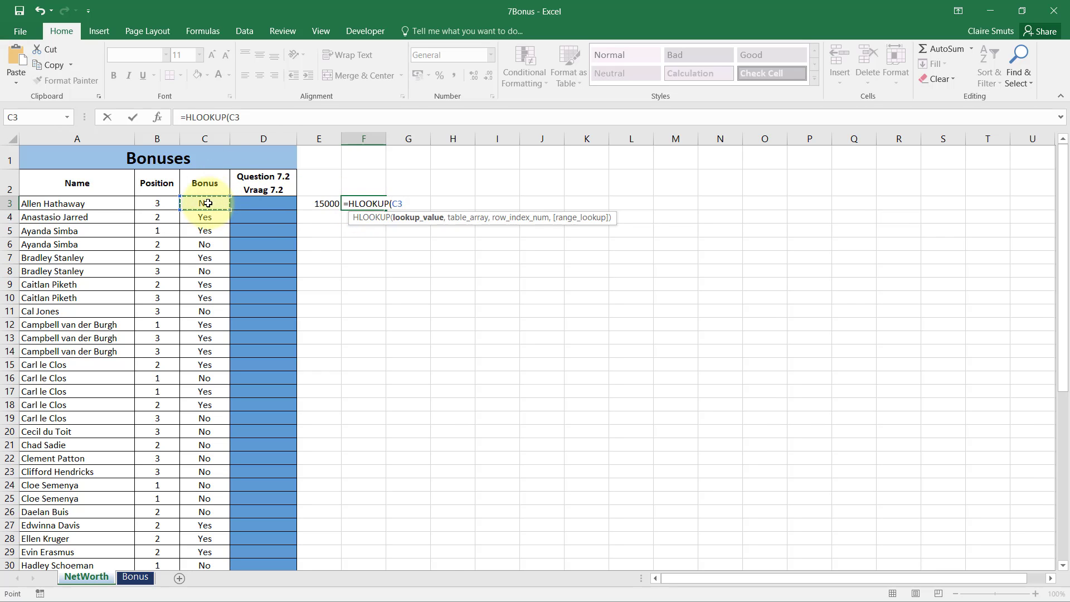
pyautogui.write(',')
pyautogui.click(135, 577)
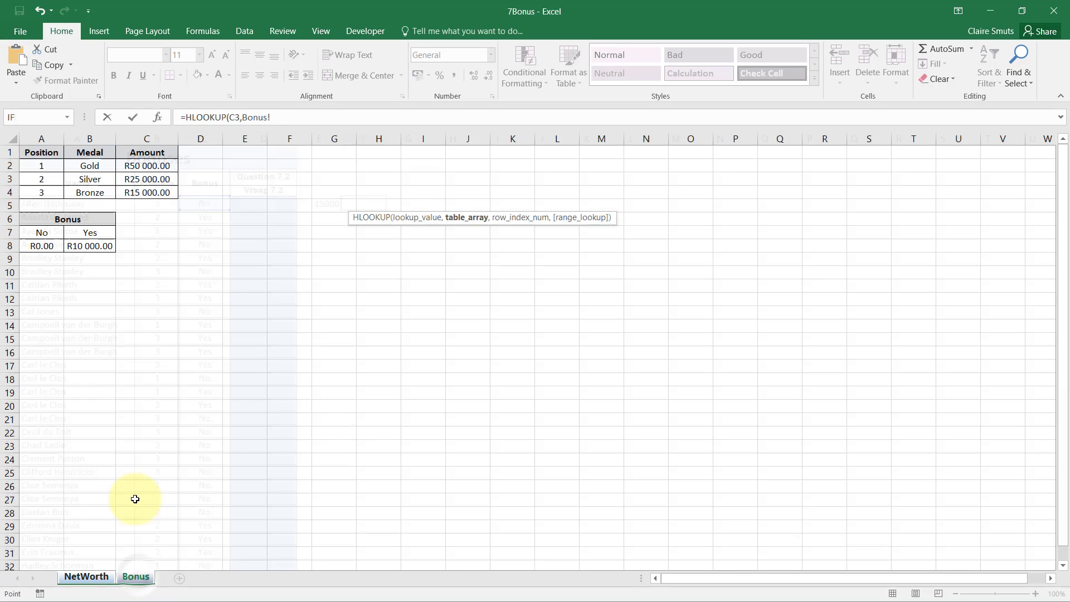
pyautogui.moveTo(42, 234); pyautogui.dragTo(89, 248)
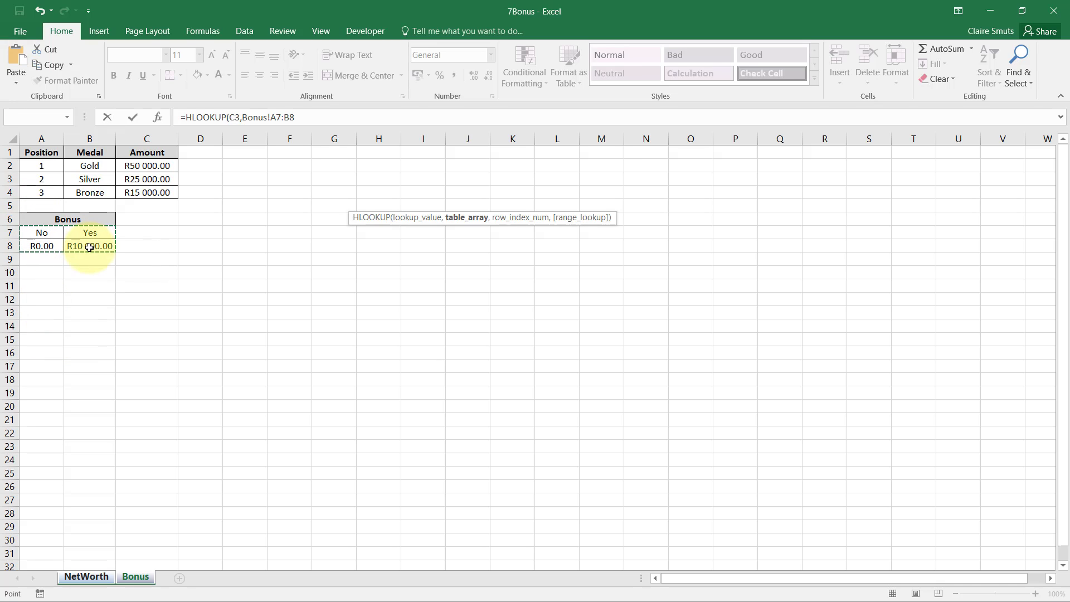
pyautogui.write(',')
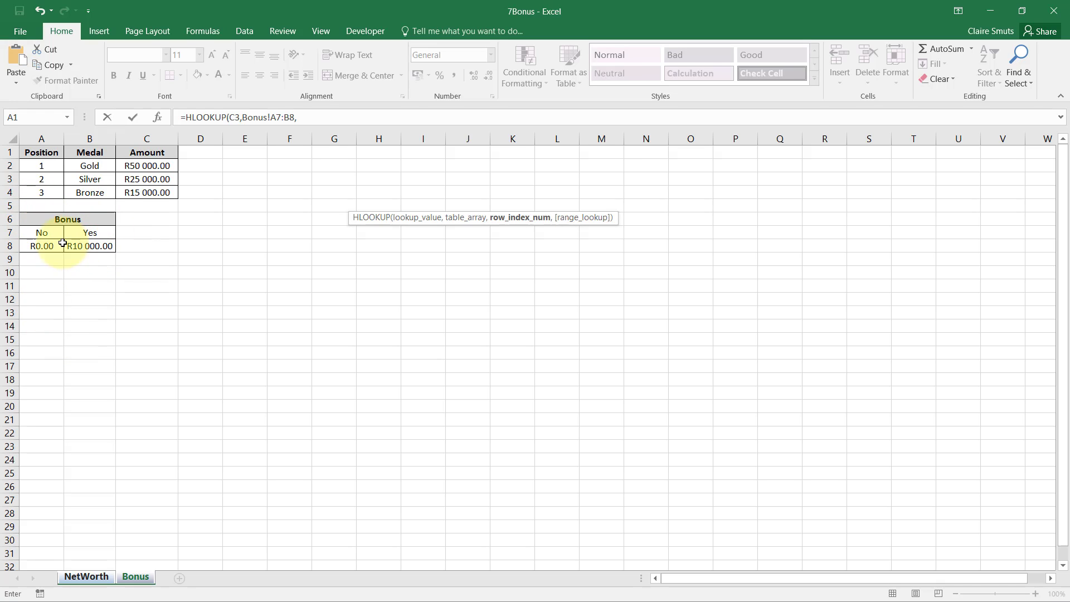
pyautogui.write('2')
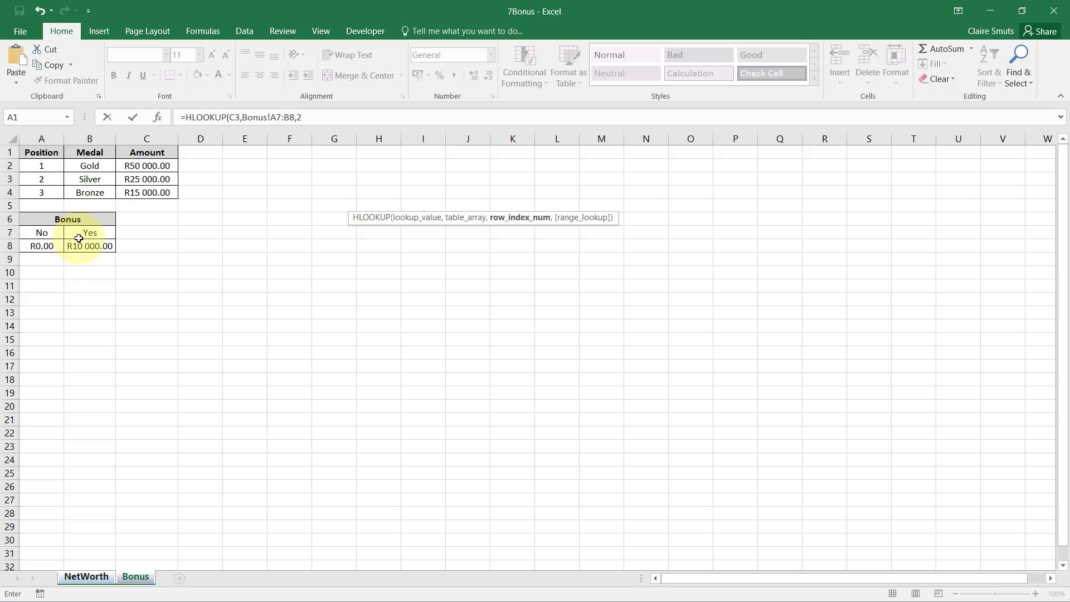
pyautogui.write(',Fal')
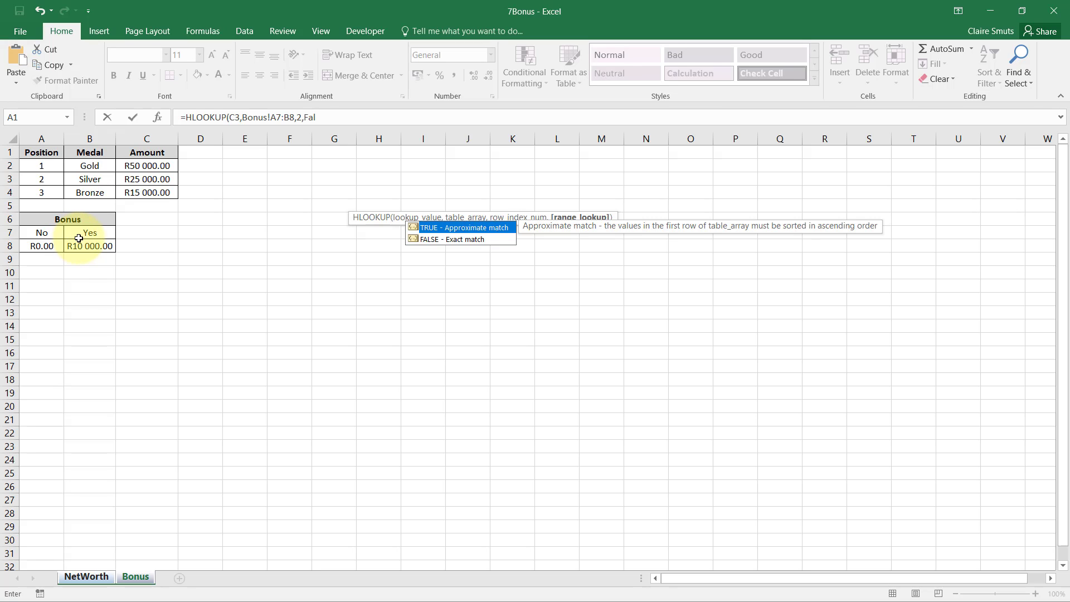
pyautogui.write('se)')
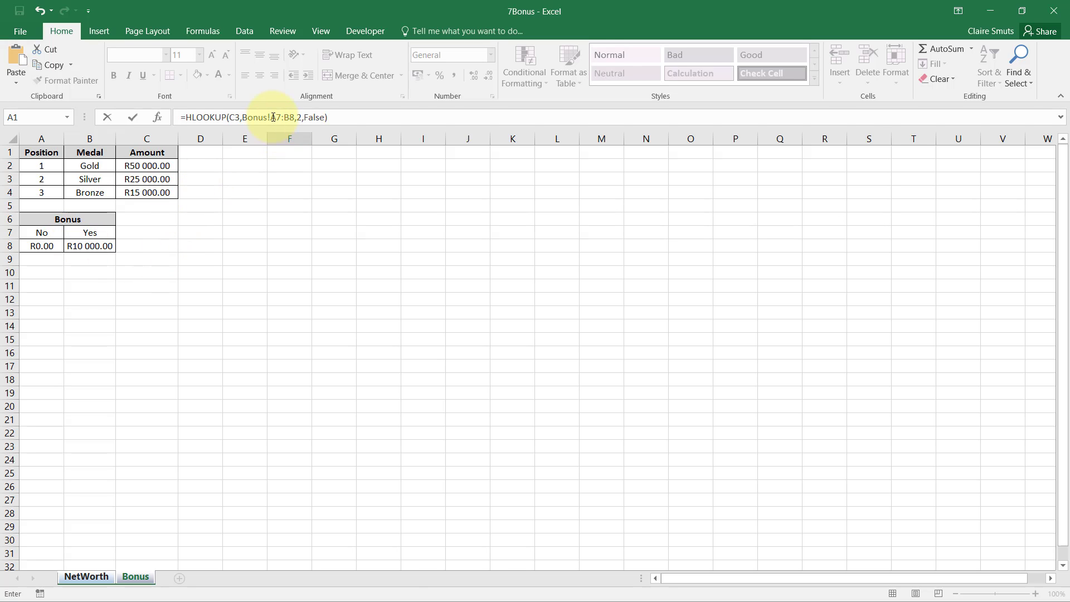
# Make the bonus table reference absolute as $A$7:$B$8 and commit the formula, returning 0
pyautogui.click(292, 118)
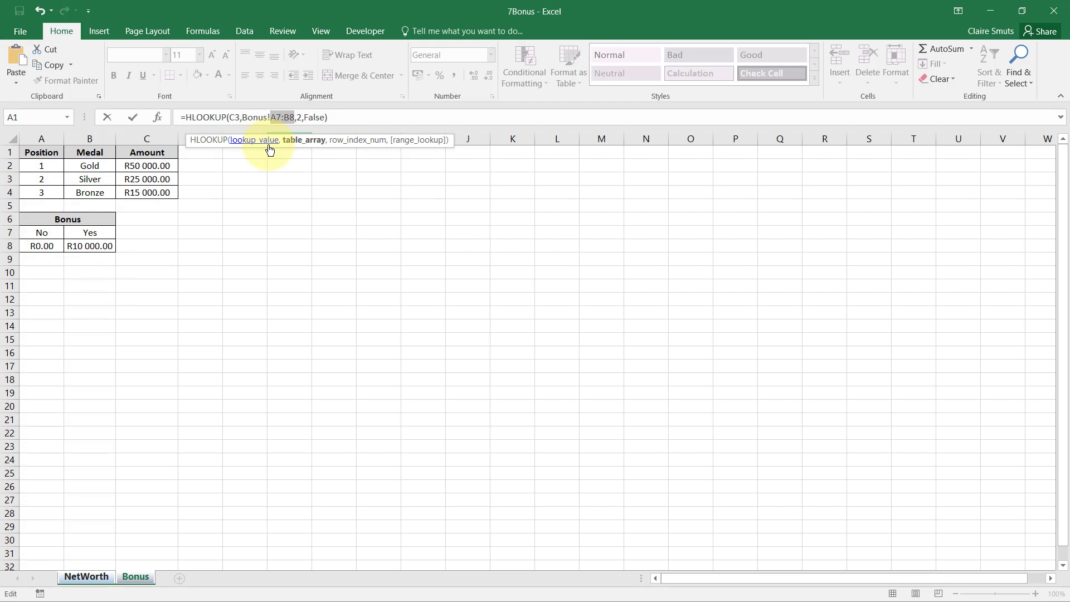
pyautogui.press('F4')
pyautogui.click(254, 140)
pyautogui.press('Return')
pyautogui.click(346, 202)
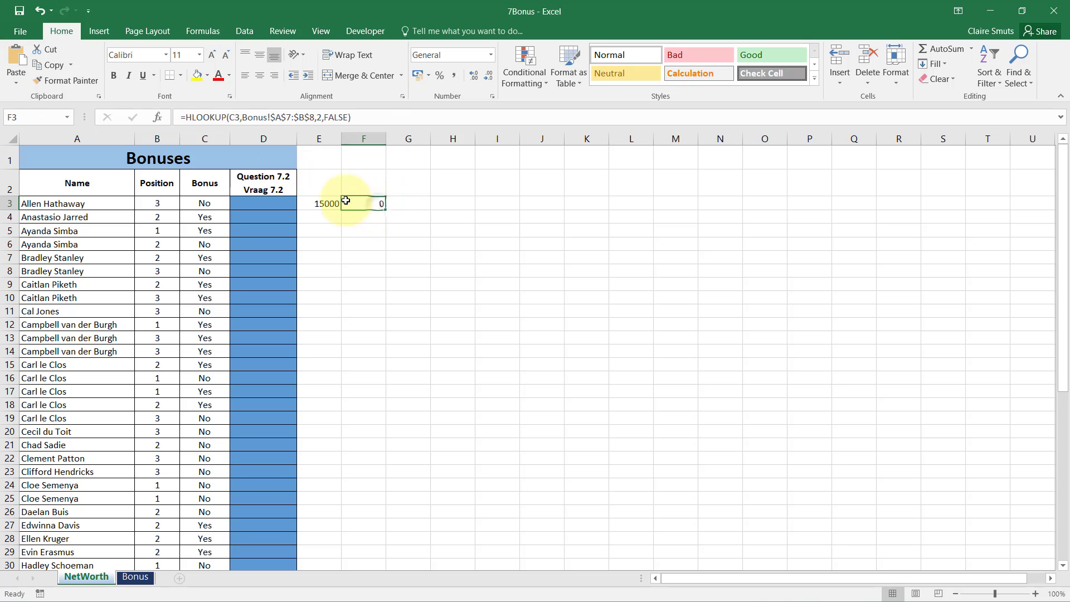
# Copy the E3:F3 lookup formulas down to row 52
pyautogui.moveTo(345, 202); pyautogui.dragTo(321, 203)
pyautogui.moveTo(385, 210); pyautogui.dragTo(385, 549)
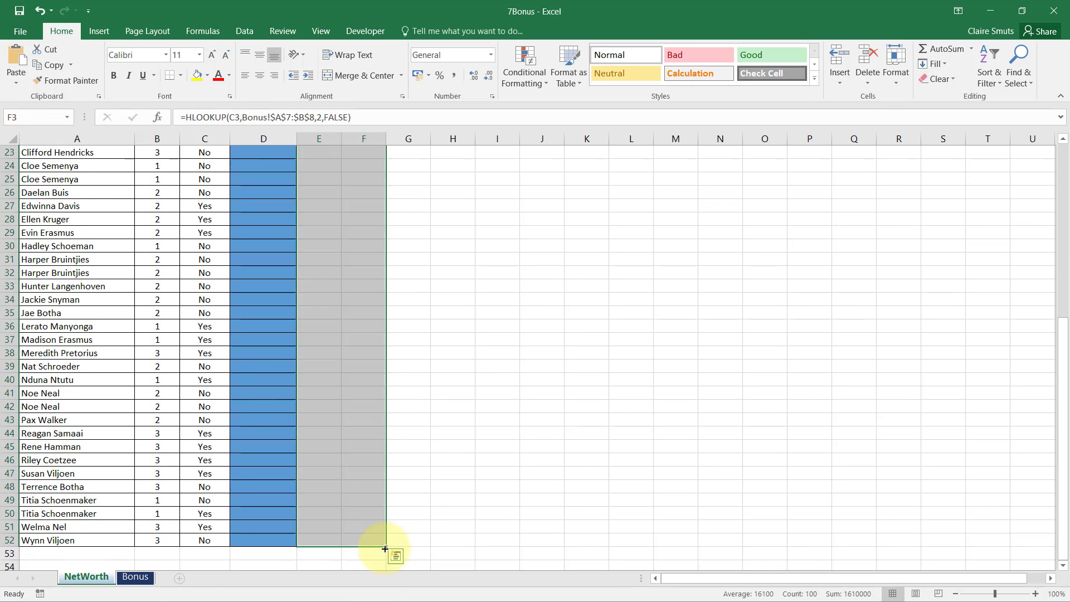
pyautogui.scroll(7, 427, 544)
# Enter =E3+F3 in D3, giving R15 000.00, and fill it down column D
pyautogui.click(260, 208)
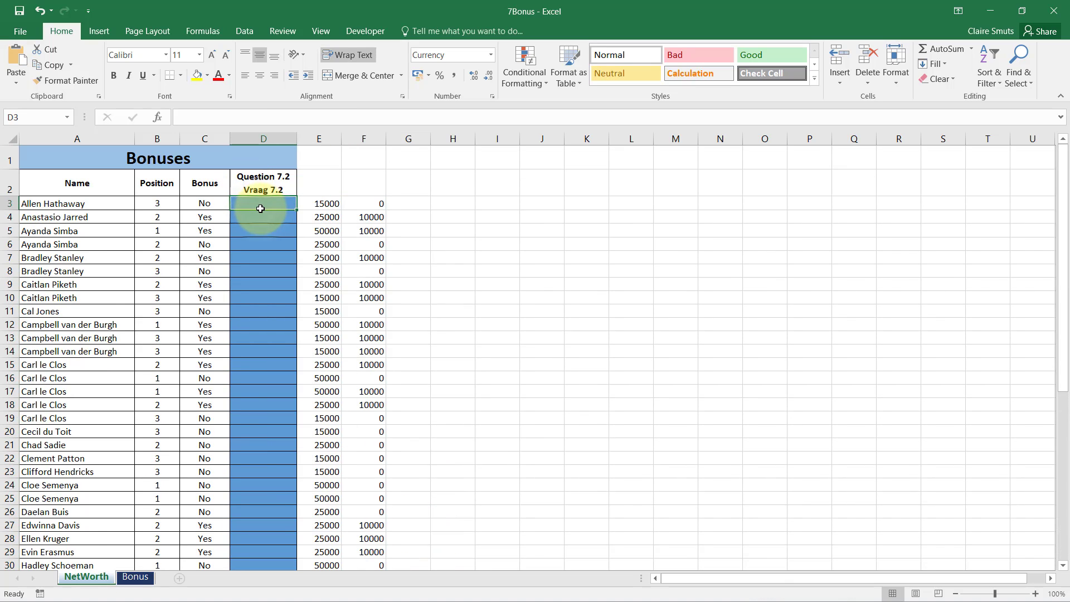
pyautogui.write('=')
pyautogui.press('Right')
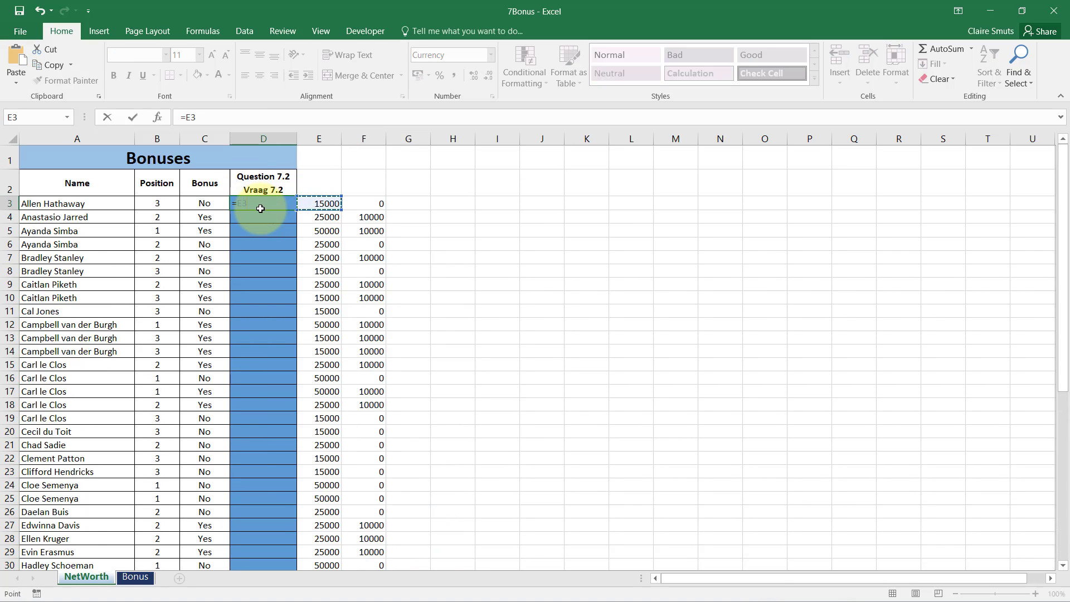
pyautogui.write('+')
pyautogui.press('Right')
pyautogui.press('Right')
pyautogui.press('Return')
pyautogui.click(260, 208)
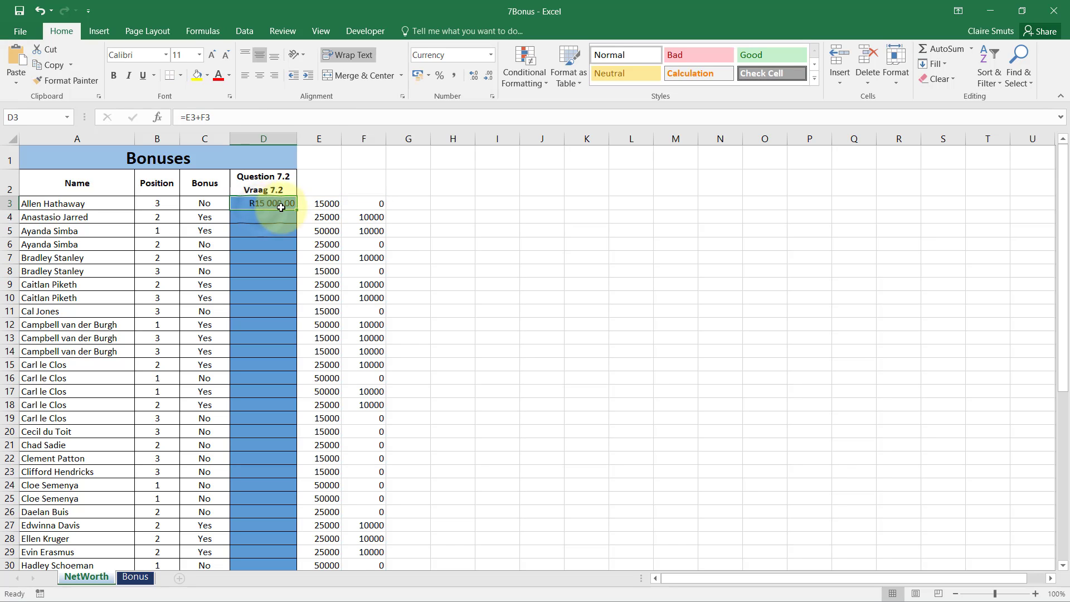
pyautogui.click(355, 219)
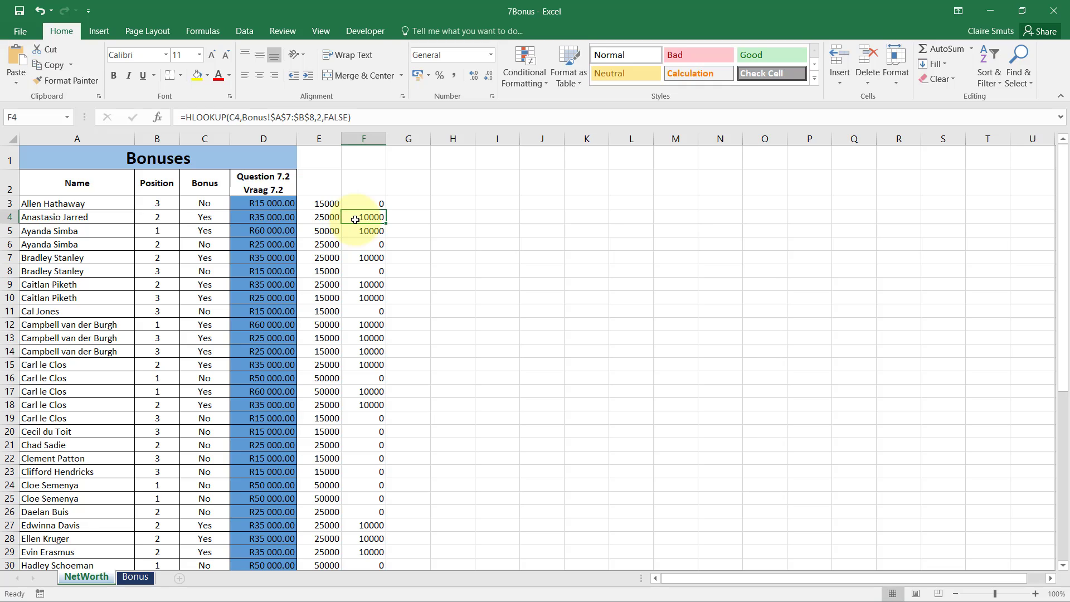
pyautogui.click(331, 203)
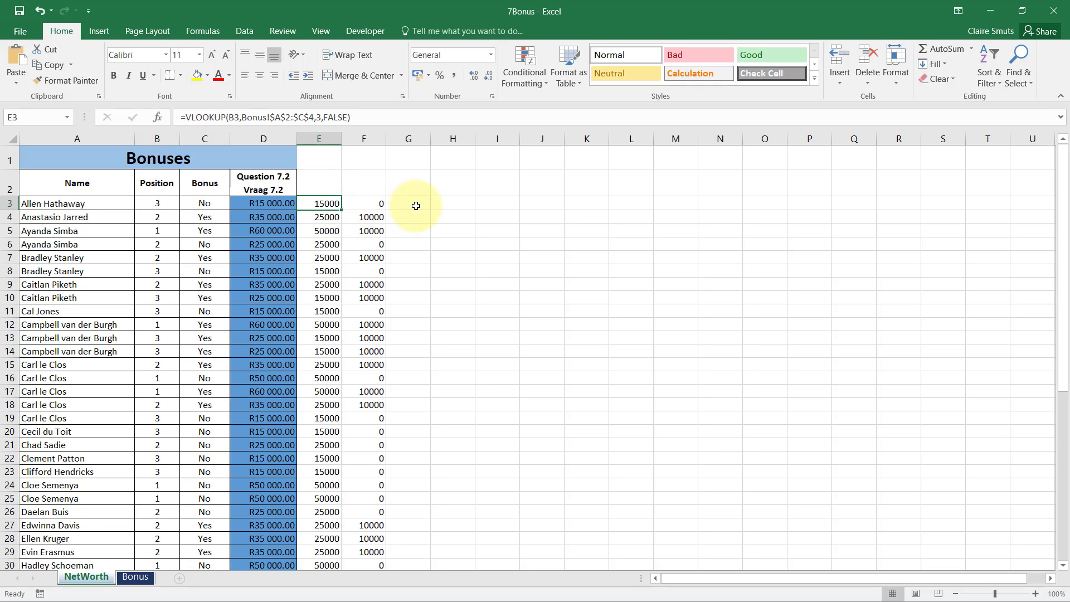
# Copy both tables A1:C8 from the Bonus sheet
pyautogui.click(135, 576)
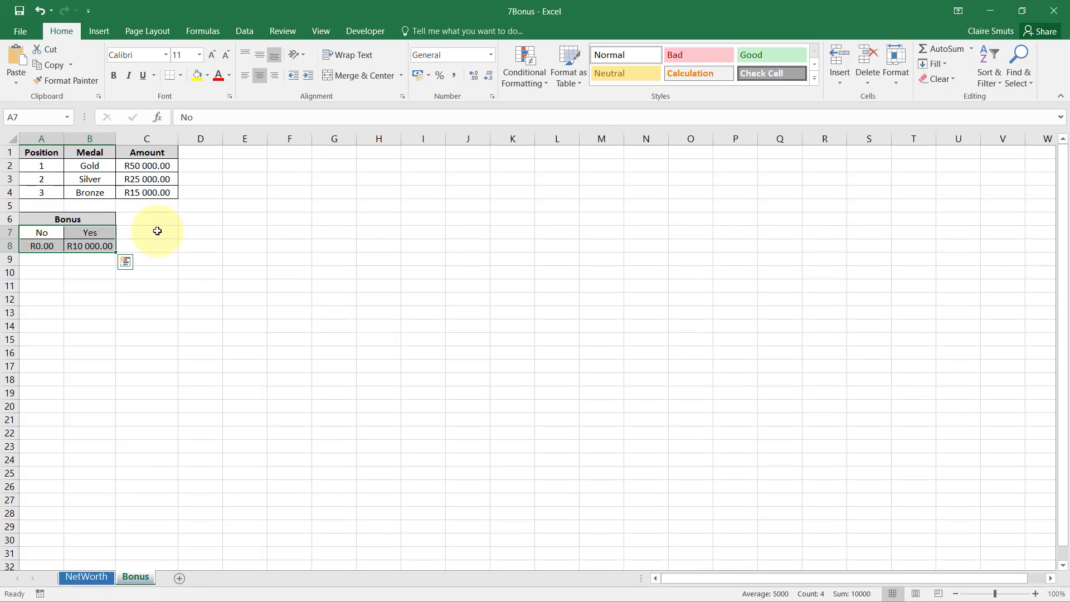
pyautogui.click(209, 204)
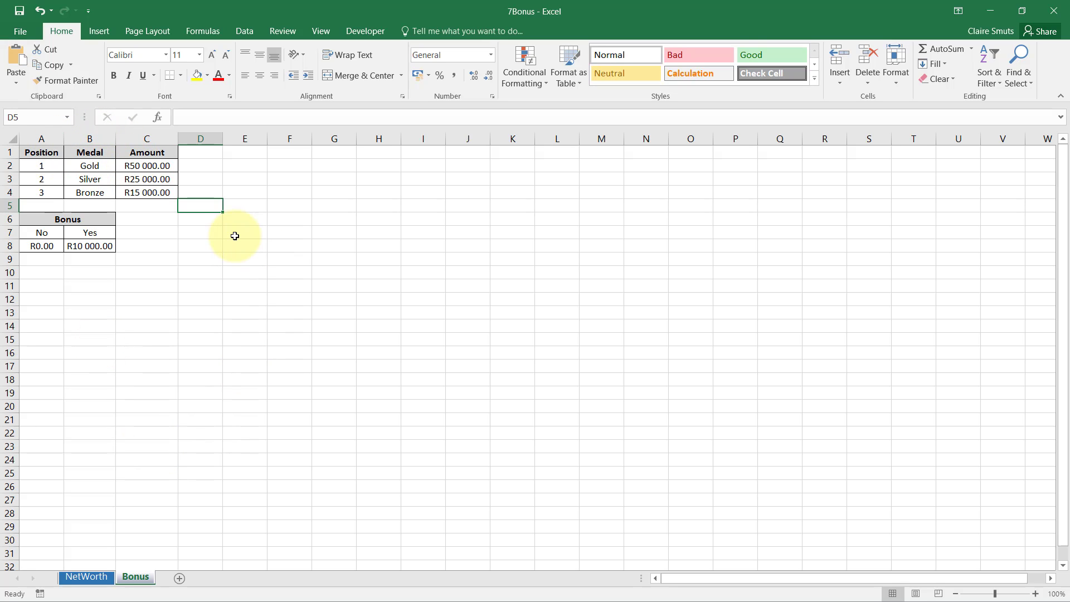
pyautogui.click(39, 244)
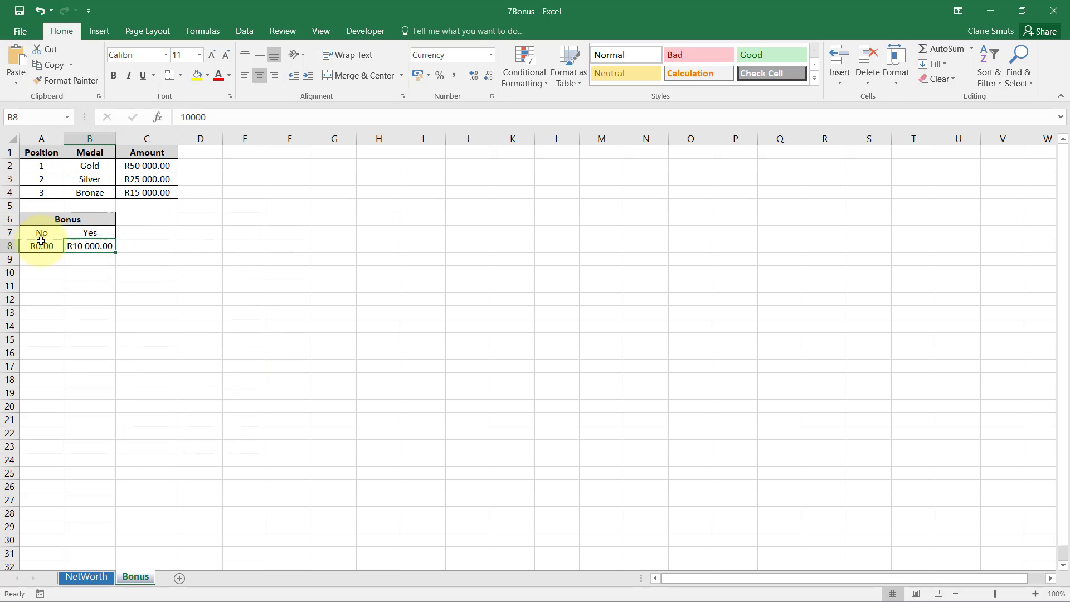
pyautogui.moveTo(39, 151); pyautogui.dragTo(153, 246)
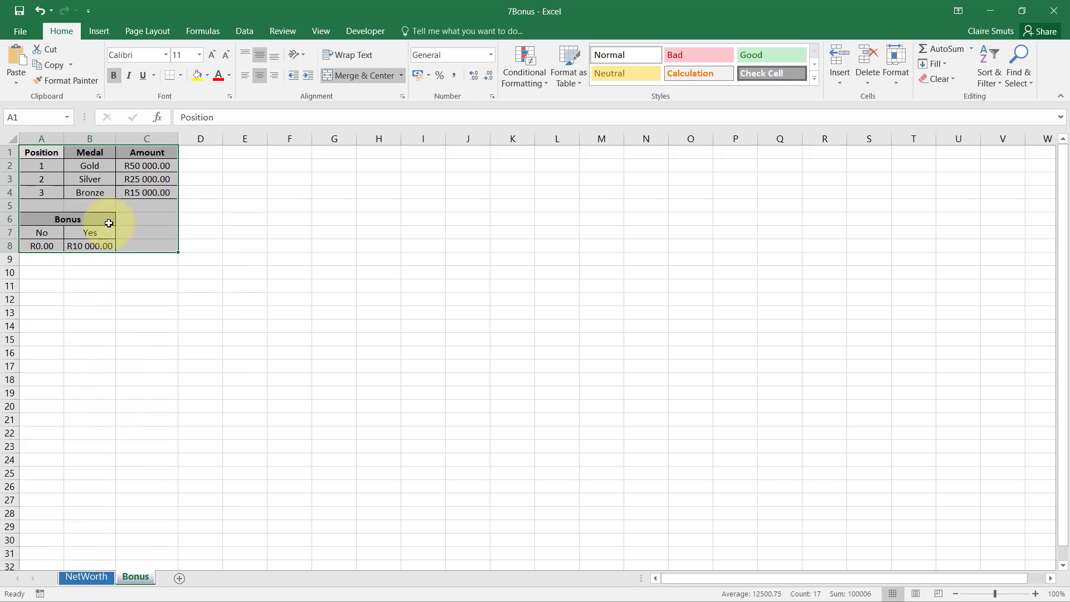
pyautogui.rightClick(124, 177)
pyautogui.click(147, 206)
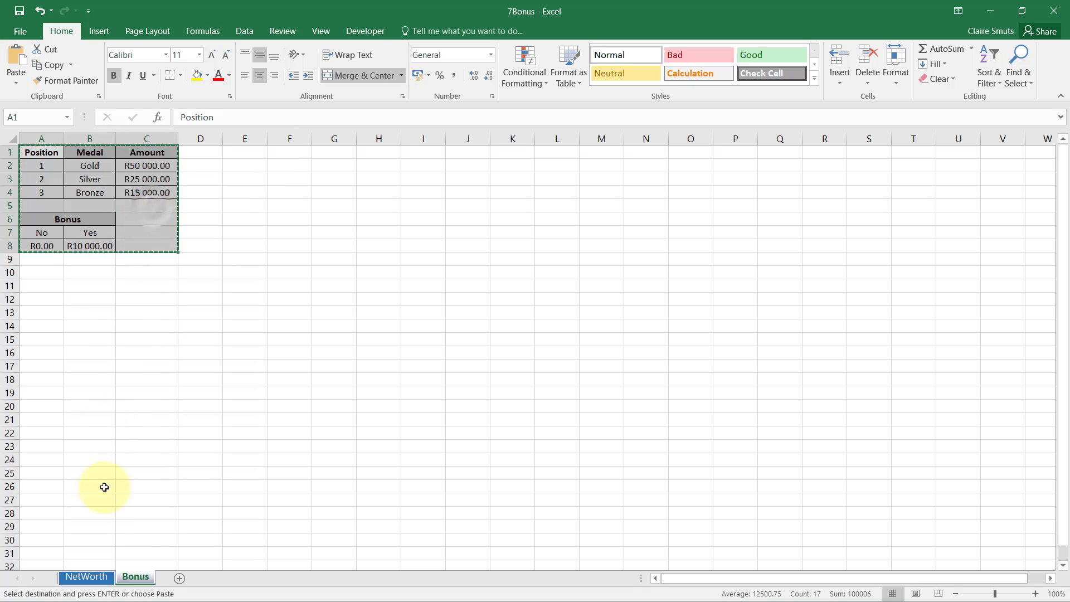
# Paste the tables as links at NetWorth cell K3
pyautogui.click(84, 577)
pyautogui.click(577, 204)
pyautogui.rightClick(580, 205)
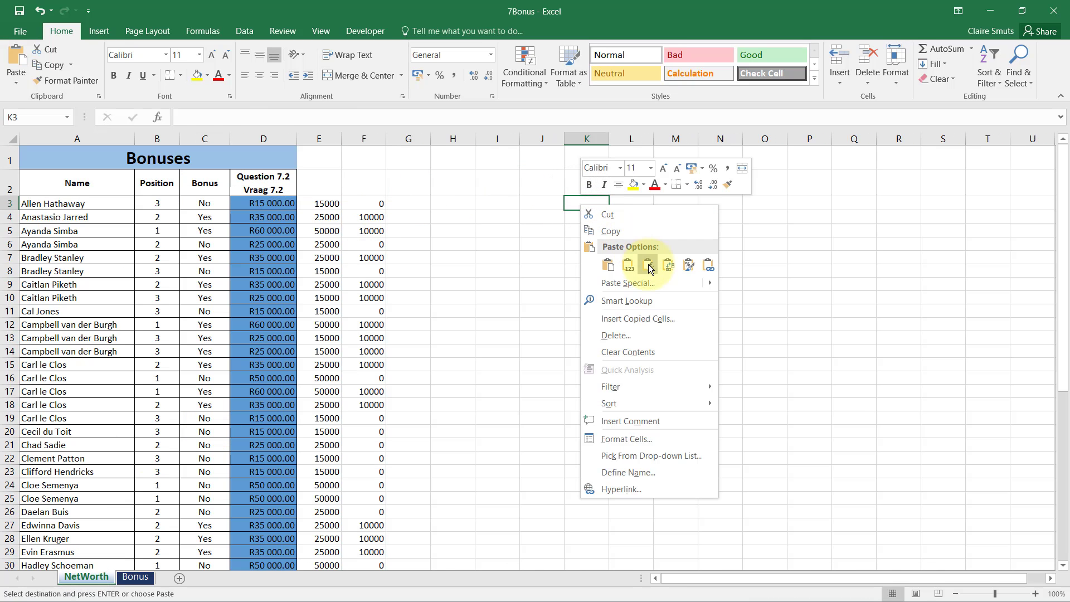
pyautogui.click(707, 267)
# Verify the linked cells, e.g. M4 showing 50000, against the original Bonus sheet
pyautogui.click(681, 218)
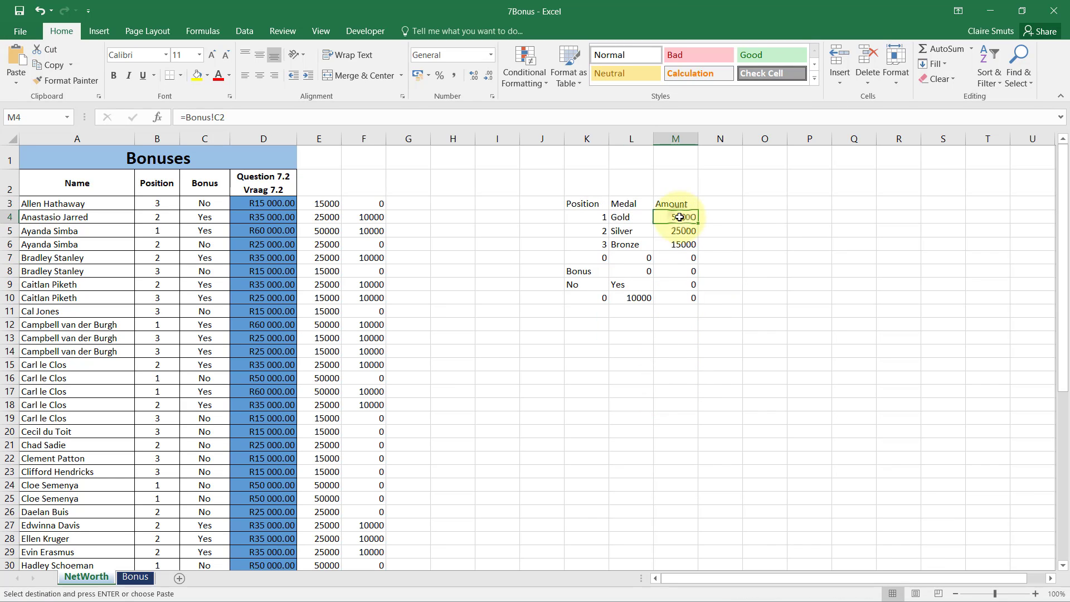
pyautogui.click(135, 577)
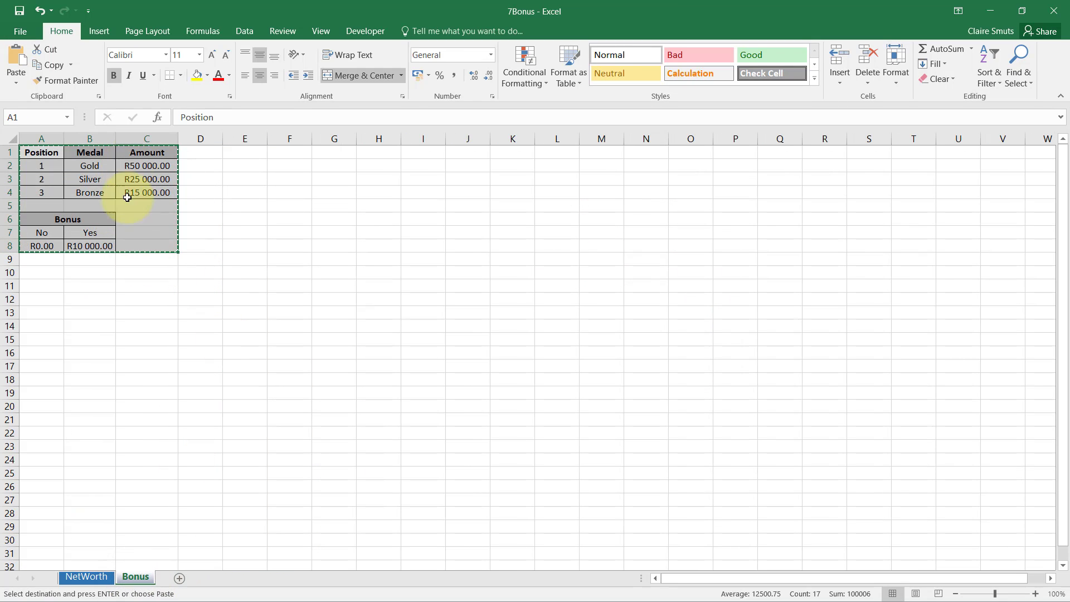
pyautogui.click(74, 576)
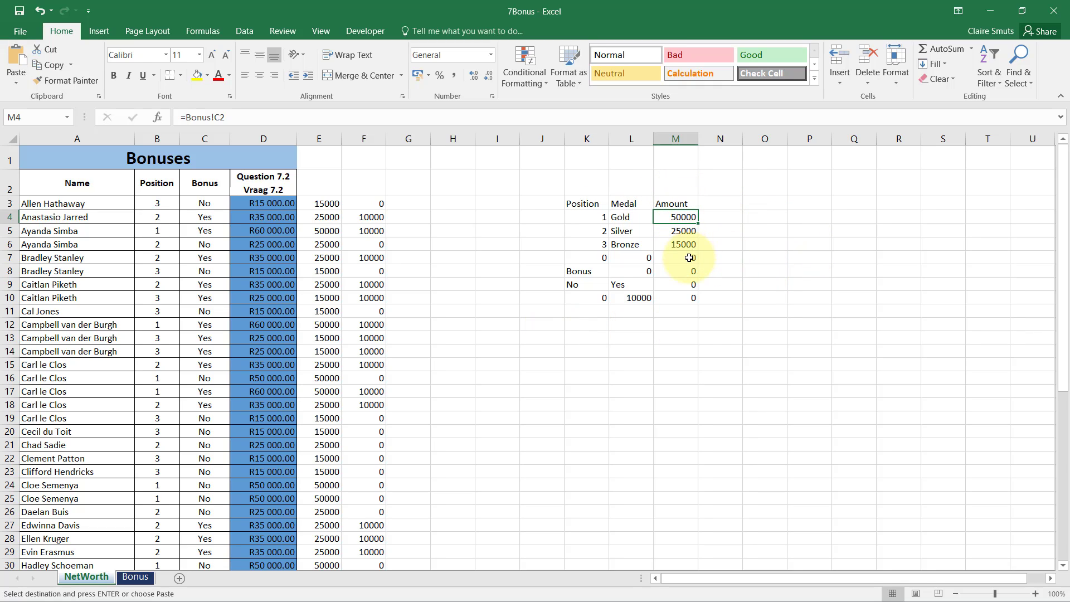
pyautogui.moveTo(586, 258); pyautogui.dragTo(717, 255)
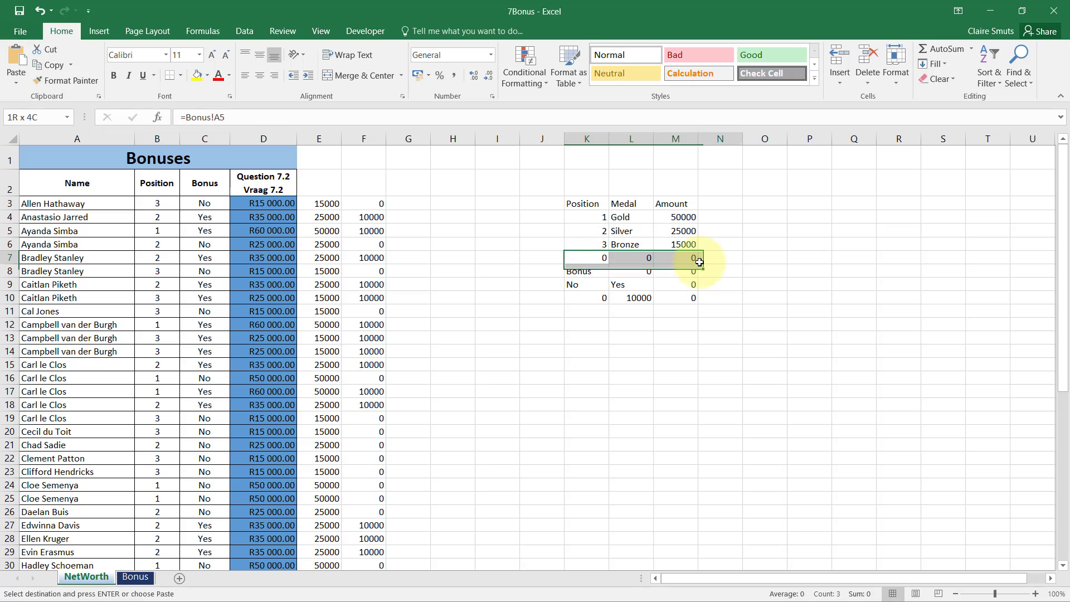
pyautogui.click(650, 271)
pyautogui.click(683, 260)
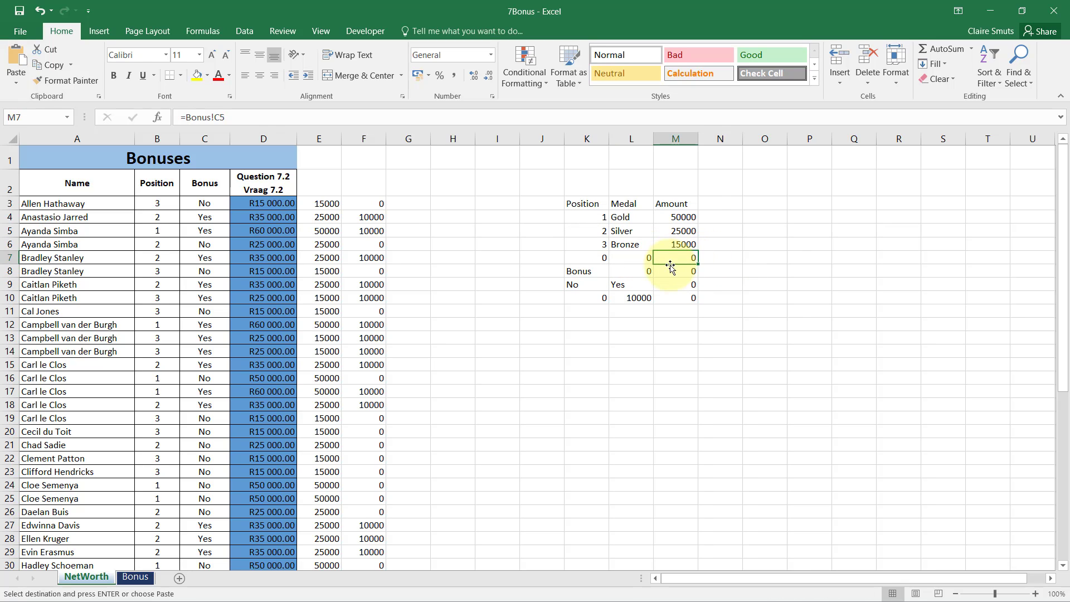
pyautogui.click(718, 351)
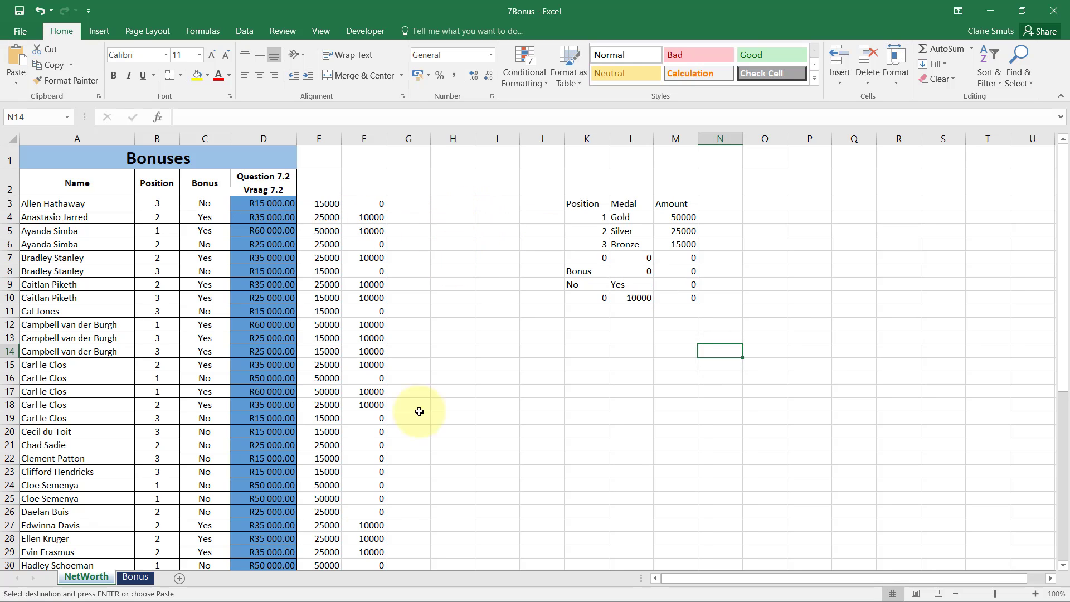
pyautogui.click(361, 204)
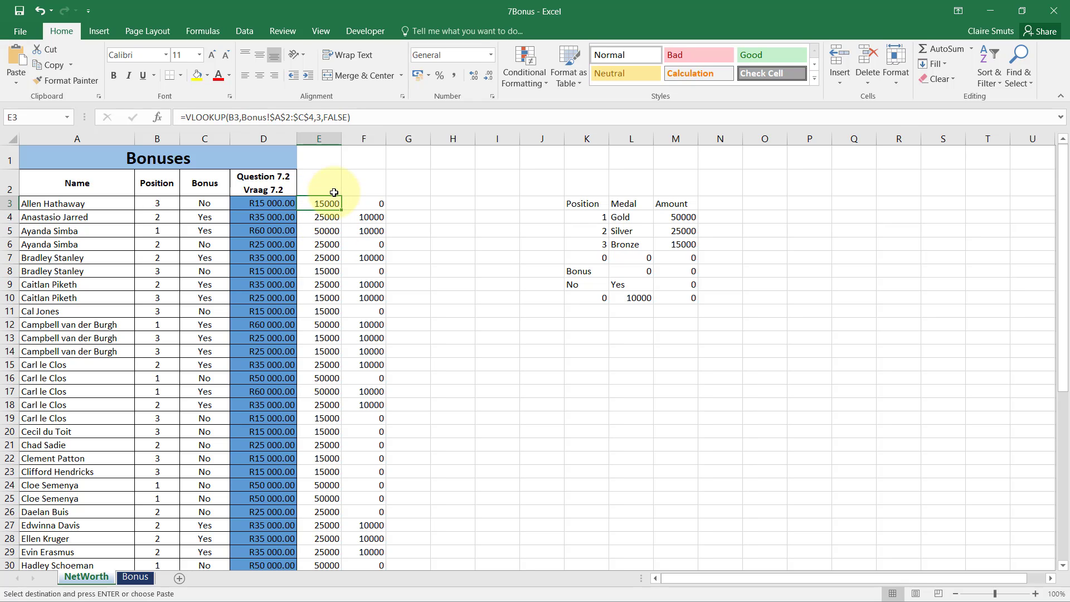
pyautogui.click(273, 202)
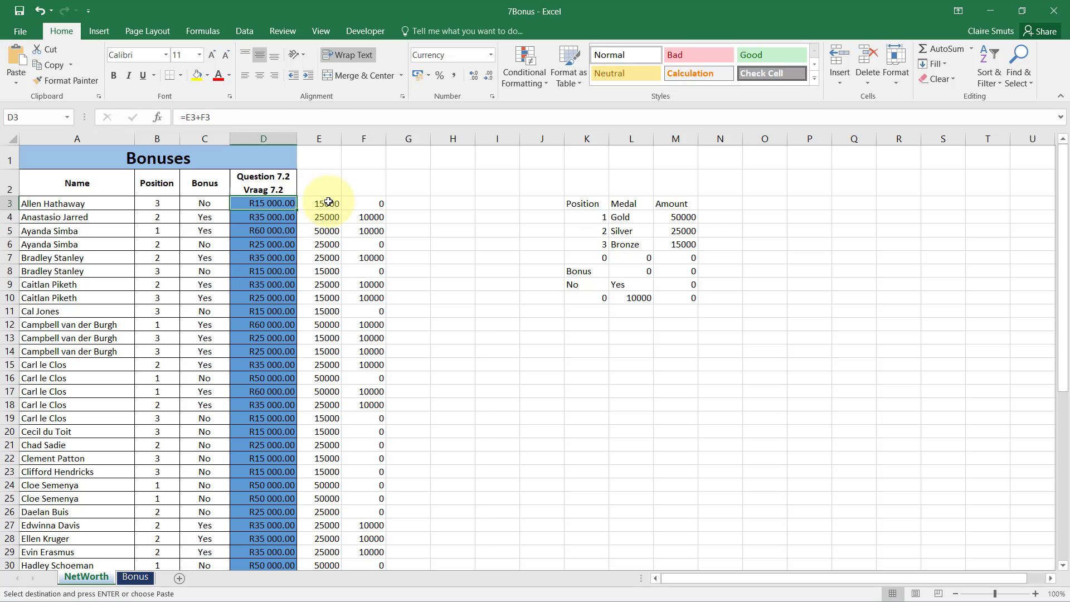
pyautogui.click(356, 203)
pyautogui.hotkey('ctrl', 'z')
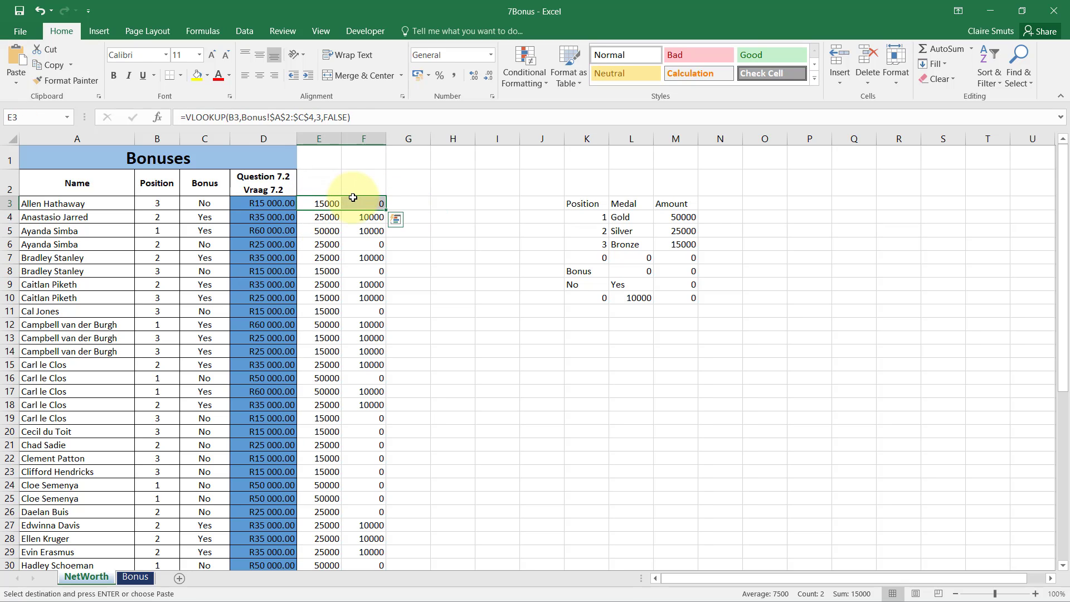
pyautogui.moveTo(325, 202); pyautogui.dragTo(546, 198)
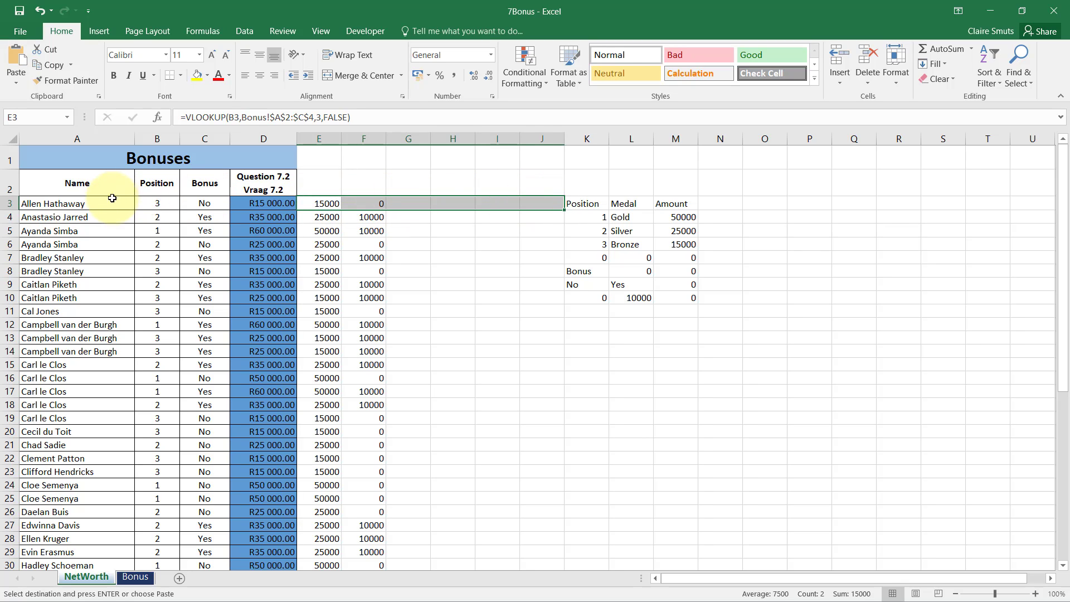
pyautogui.moveTo(112, 202); pyautogui.dragTo(544, 205)
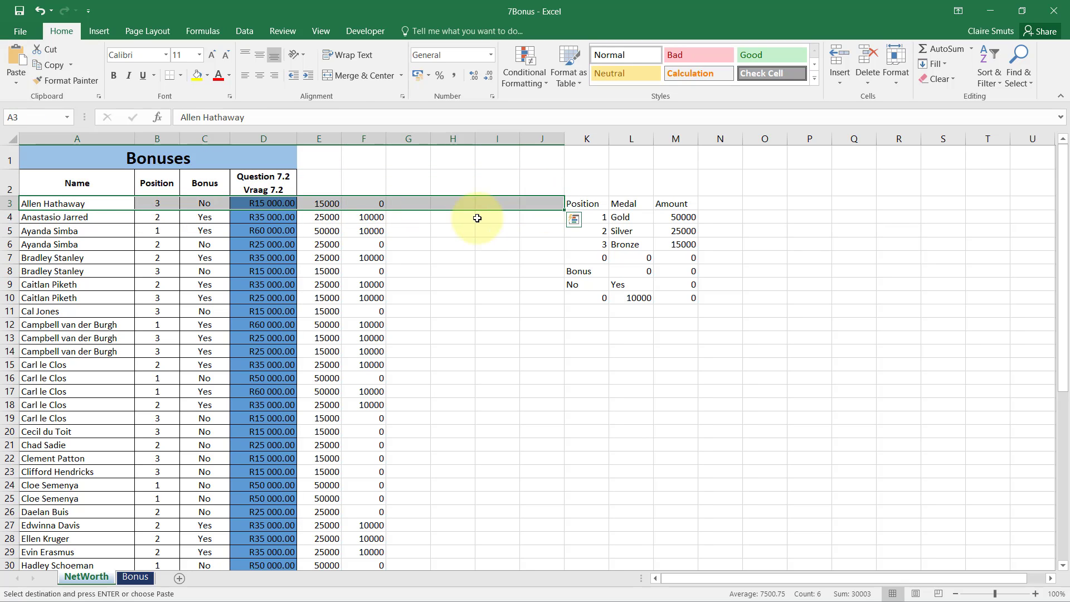